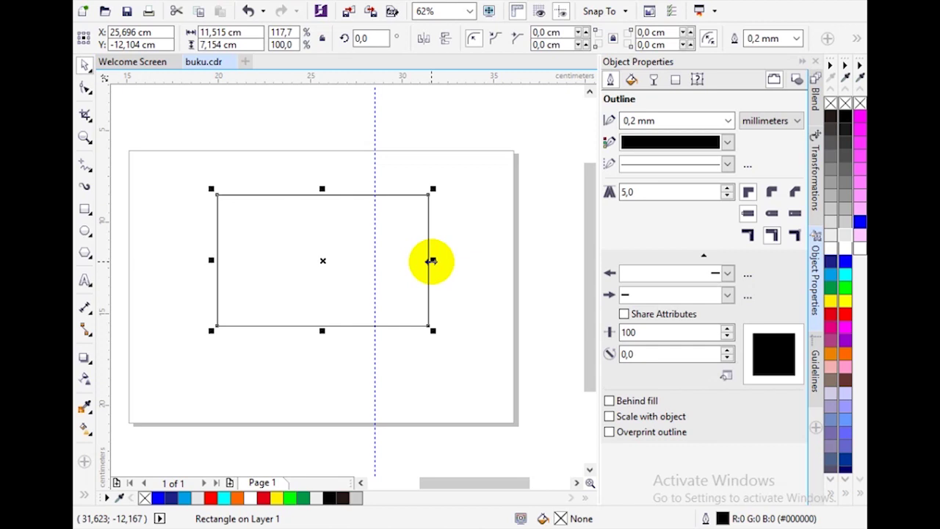
- Duplicate the rectangle narrowed symmetrically to about 9.48 cm wide and convert the copy to curves
{"action": "left_click_drag", "start_coordinate": [431, 261], "coordinate": [412, 260]}
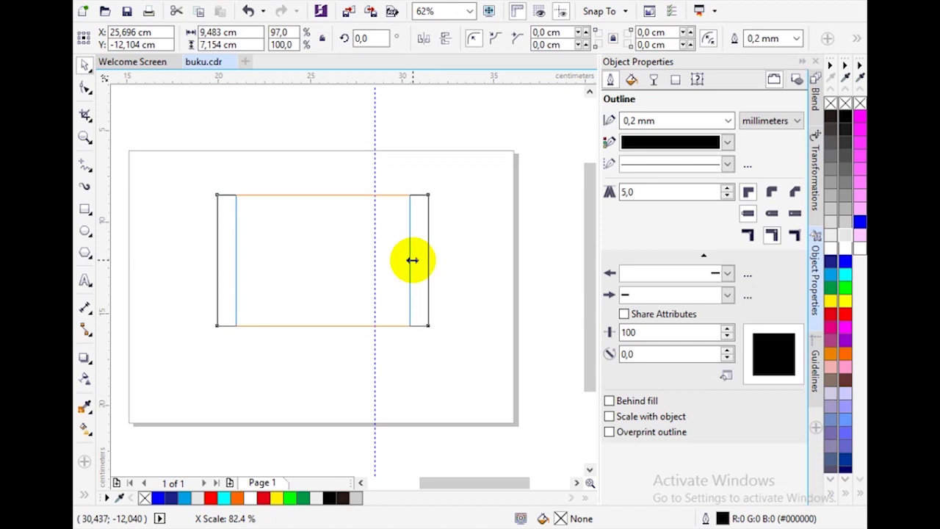
{"action": "left_click_drag", "start_coordinate": [412, 260], "coordinate": [411, 257]}
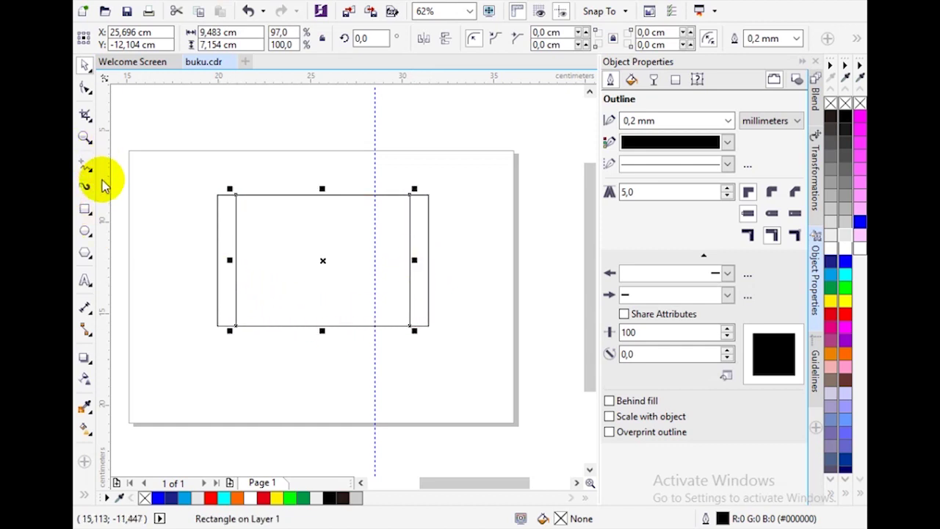
{"action": "left_click", "coordinate": [85, 88]}
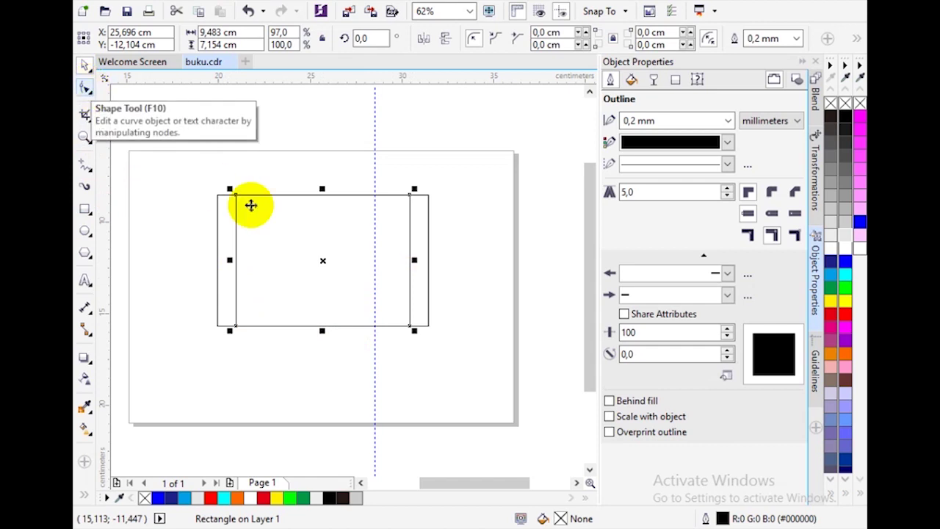
{"action": "right_click", "coordinate": [293, 224]}
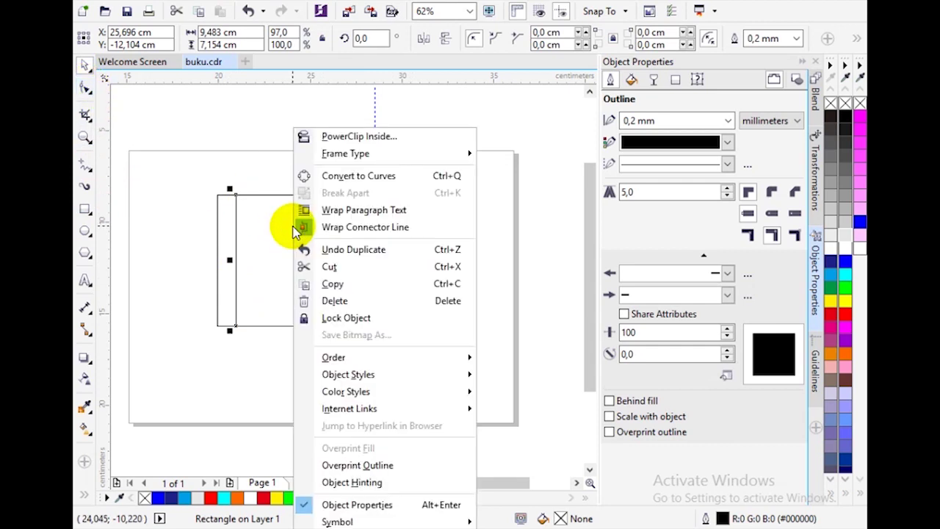
{"action": "left_click", "coordinate": [342, 176]}
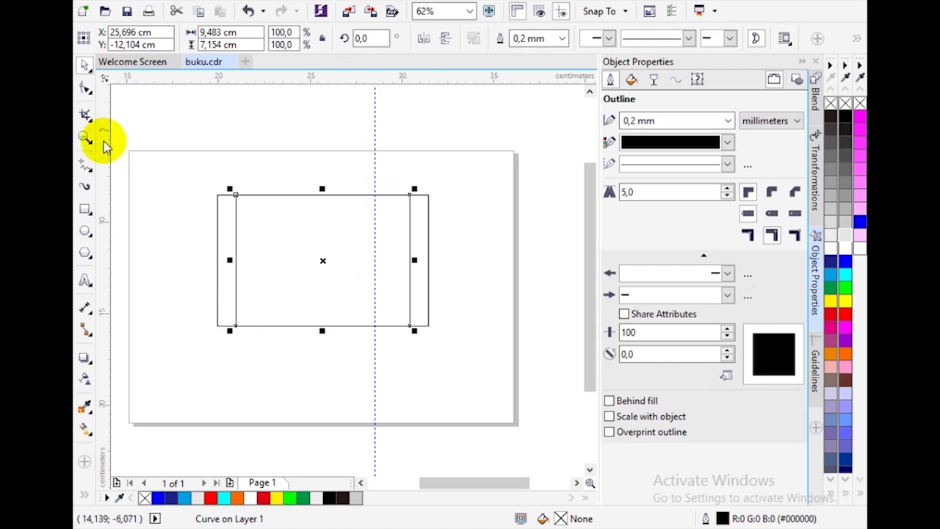
- With the Shape tool, move the inner shape's two top nodes outward onto the outer rectangle's top corners to form a trapezoid
{"action": "left_click", "coordinate": [90, 89]}
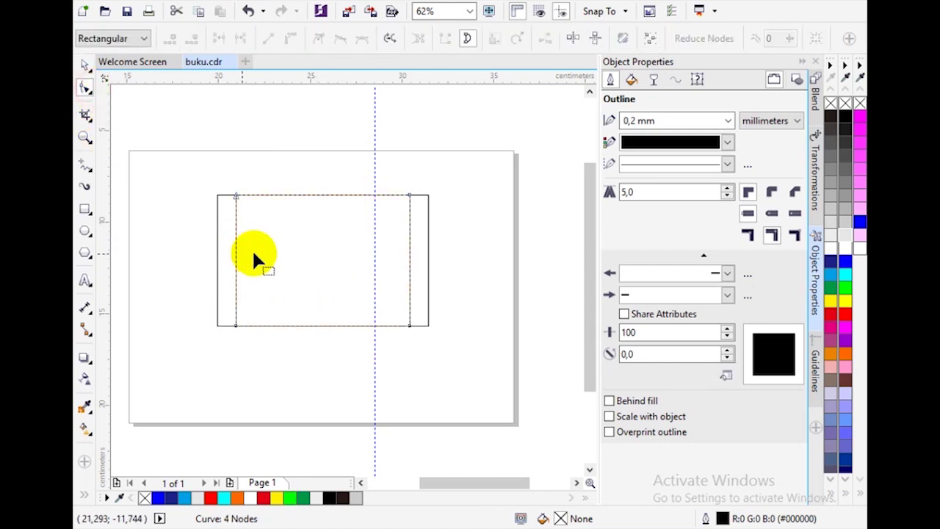
{"action": "scroll", "coordinate": [355, 205], "scroll_direction": "up", "scroll_amount": 2}
{"action": "left_click_drag", "start_coordinate": [463, 188], "coordinate": [500, 188]}
{"action": "scroll", "coordinate": [405, 216], "scroll_direction": "down", "scroll_amount": 3}
{"action": "scroll", "coordinate": [397, 205], "scroll_direction": "up", "scroll_amount": 1}
{"action": "left_click_drag", "start_coordinate": [396, 198], "coordinate": [372, 194]}
{"action": "scroll", "coordinate": [397, 302], "scroll_direction": "down", "scroll_amount": 2}
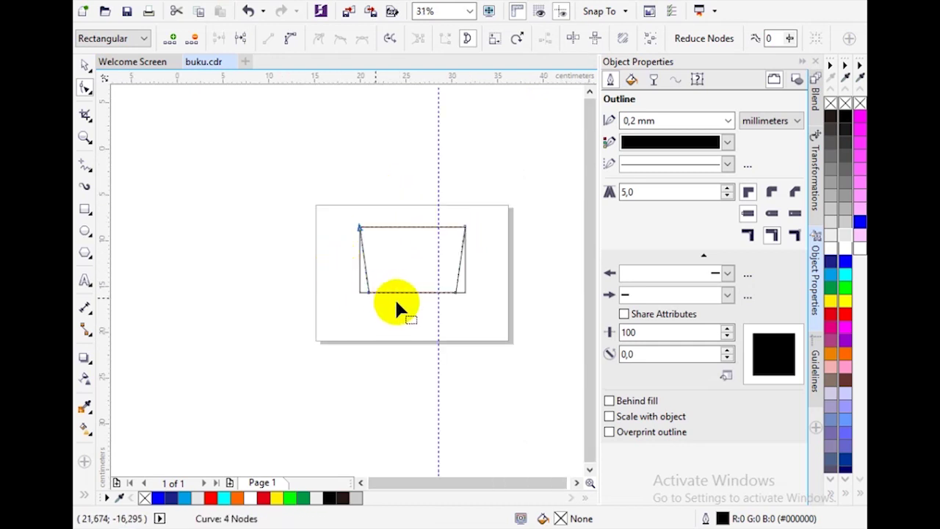
{"action": "scroll", "coordinate": [397, 308], "scroll_direction": "up", "scroll_amount": 2}
{"action": "scroll", "coordinate": [419, 304], "scroll_direction": "down", "scroll_amount": 2}
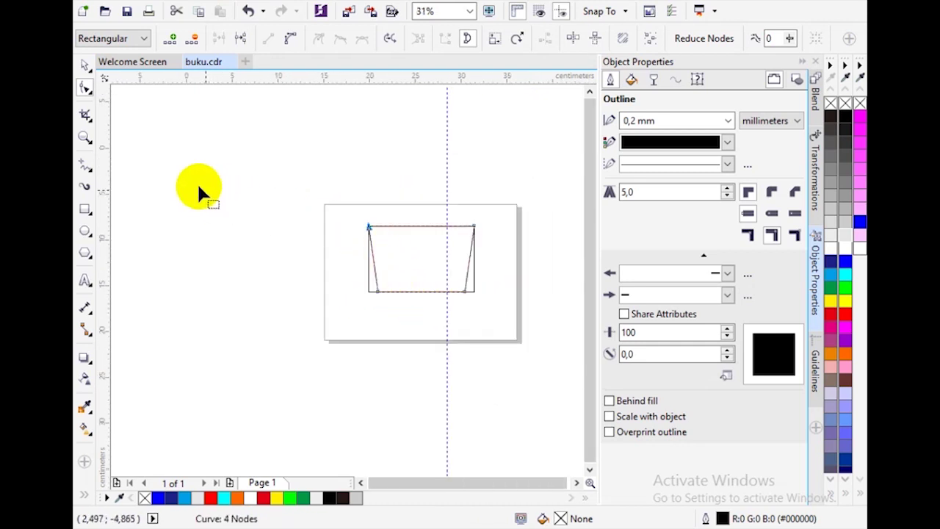
- Delete the outer rectangle, keeping the trapezoid
{"action": "scroll", "coordinate": [192, 213], "scroll_direction": "up", "scroll_amount": 2}
{"action": "scroll", "coordinate": [436, 317], "scroll_direction": "up", "scroll_amount": 2}
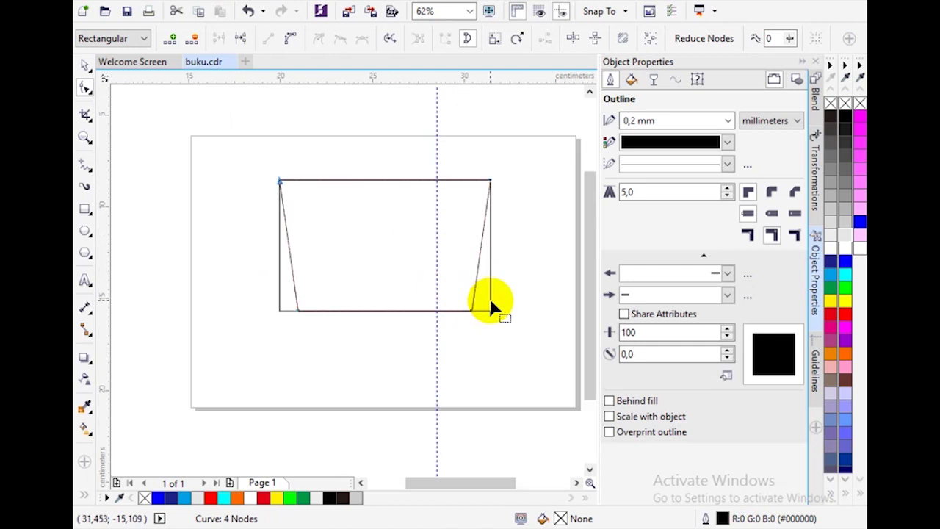
{"action": "left_click", "coordinate": [488, 301]}
{"action": "left_click", "coordinate": [394, 322]}
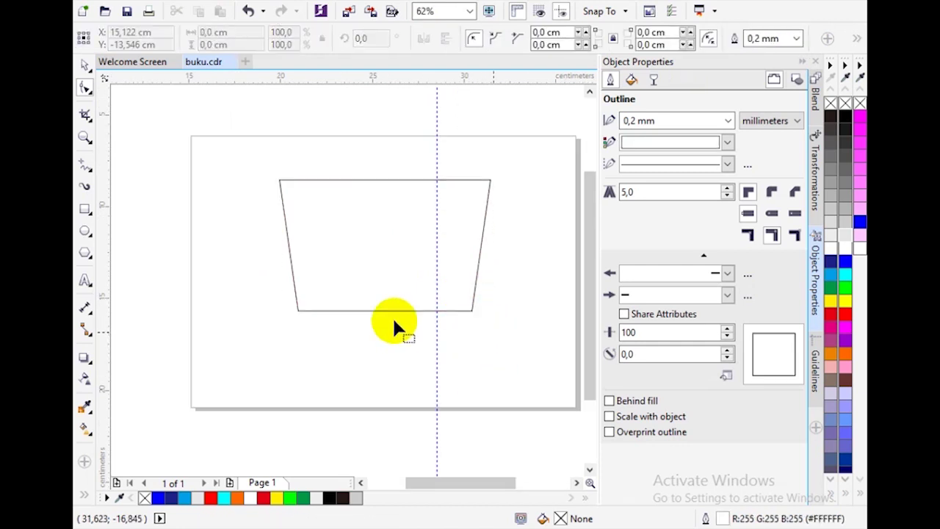
- Stretch the trapezoid to about 8.47 cm tall and centre it horizontally on the vertical guideline
{"action": "left_click", "coordinate": [85, 64]}
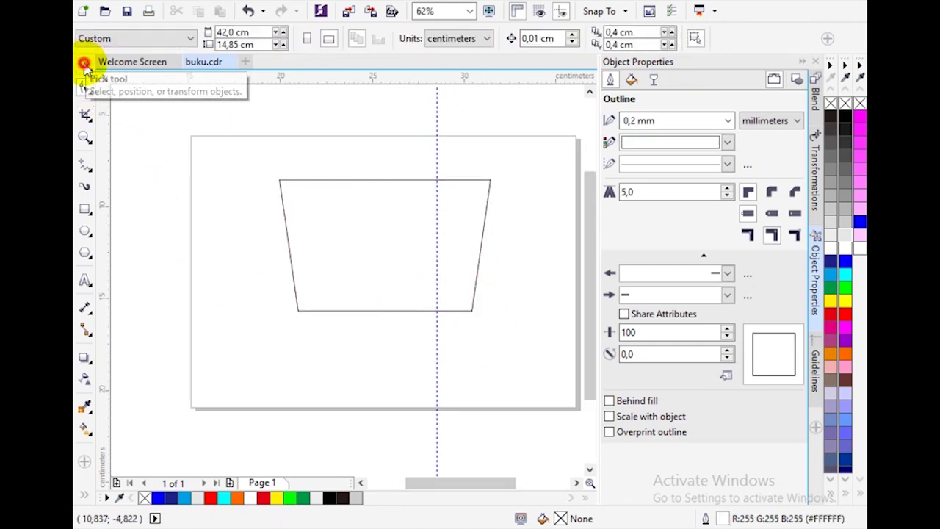
{"action": "left_click", "coordinate": [381, 273]}
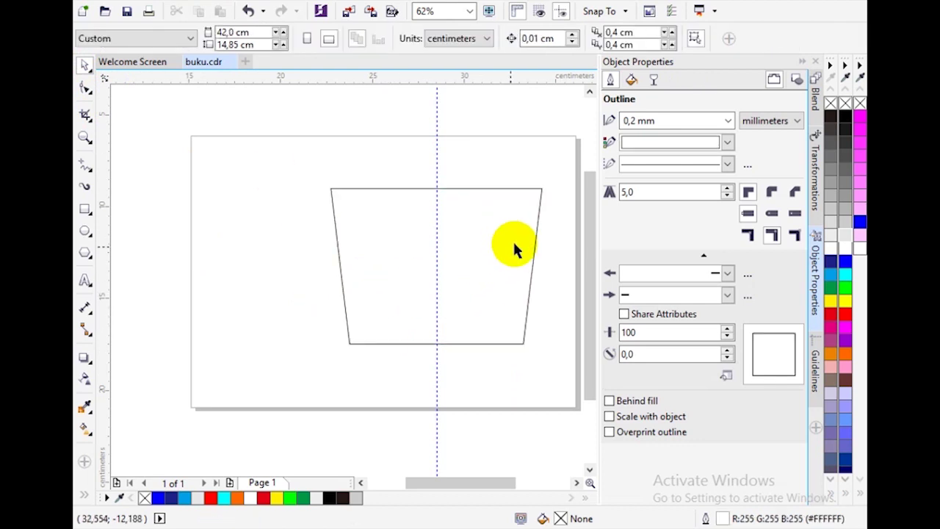
{"action": "scroll", "coordinate": [512, 239], "scroll_direction": "up", "scroll_amount": 2}
{"action": "scroll", "coordinate": [459, 250], "scroll_direction": "down", "scroll_amount": 2}
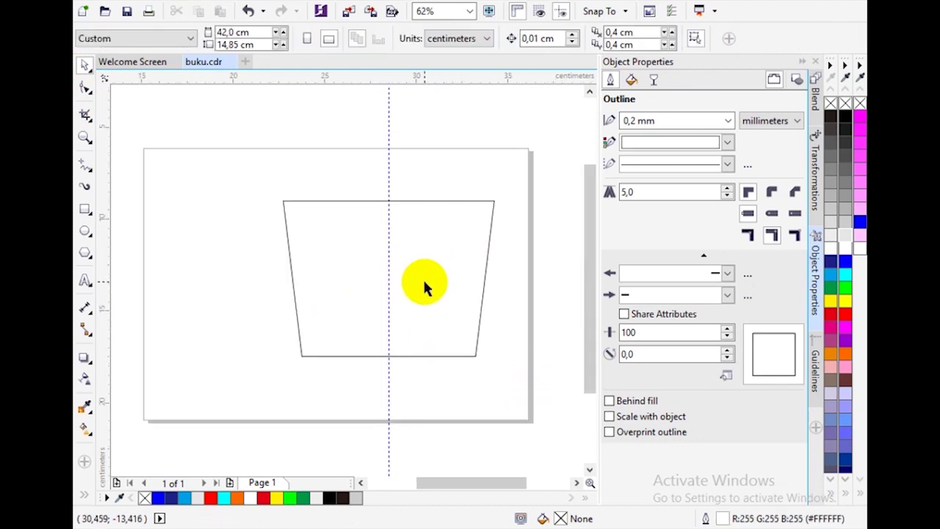
{"action": "left_click", "coordinate": [424, 277]}
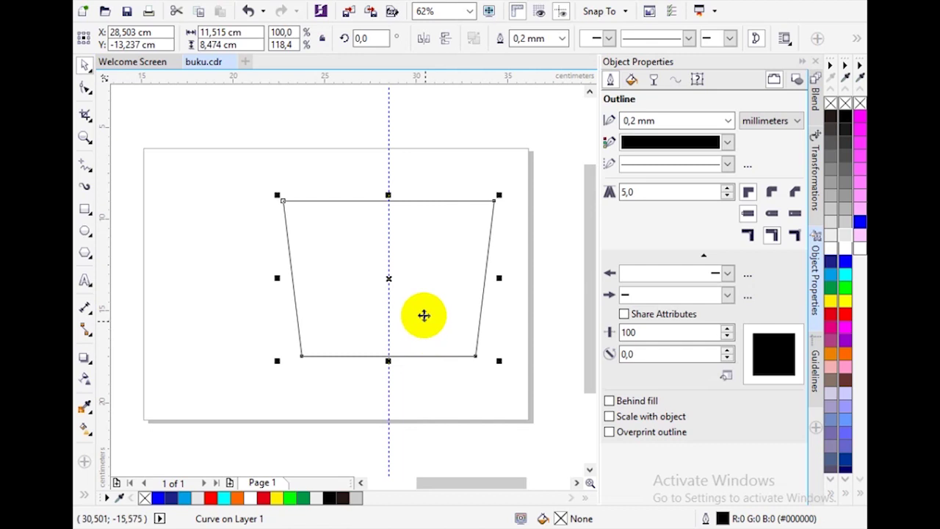
- Convert the trapezoid's top and bottom straight edges to curve segments
{"action": "left_click", "coordinate": [88, 93]}
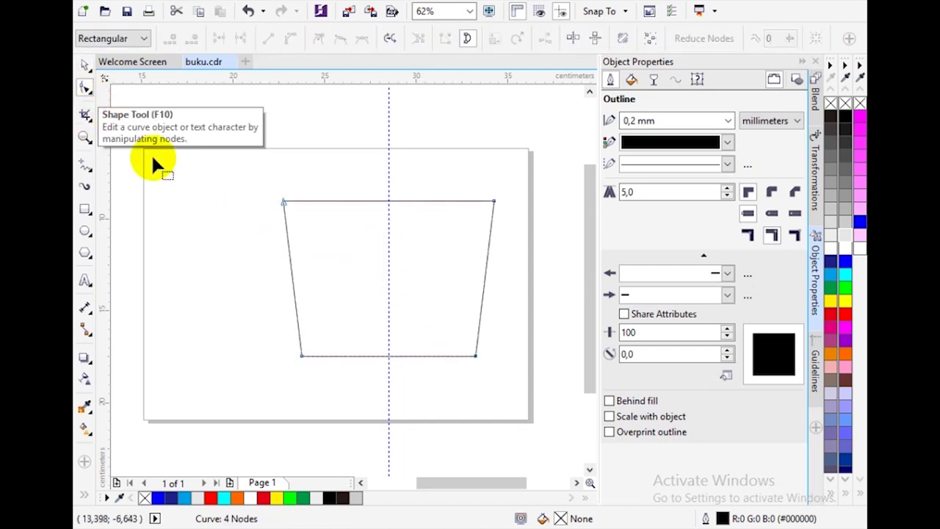
{"action": "left_click", "coordinate": [388, 200]}
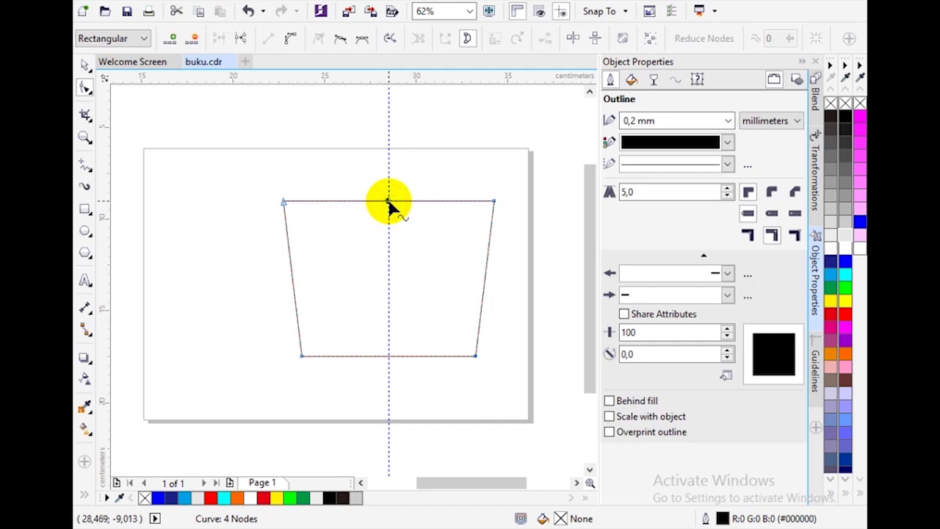
{"action": "left_click", "coordinate": [291, 39]}
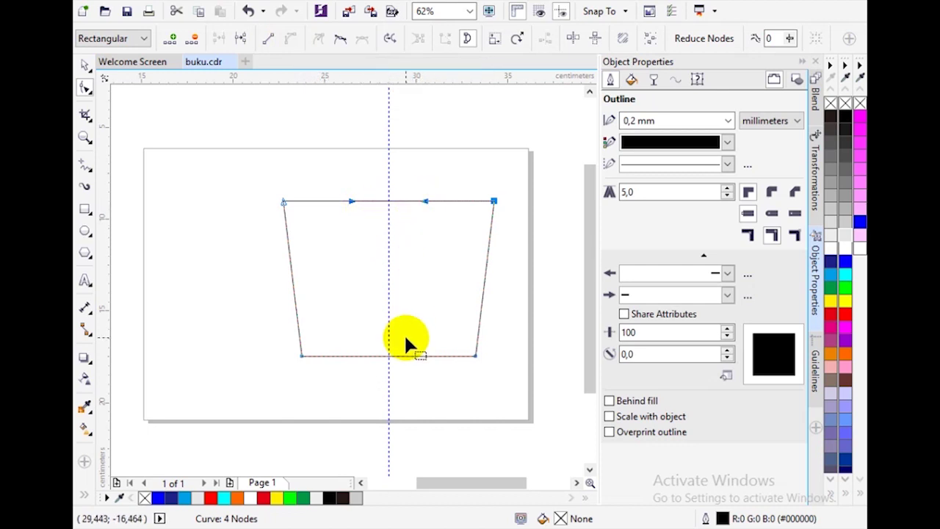
{"action": "left_click", "coordinate": [388, 357]}
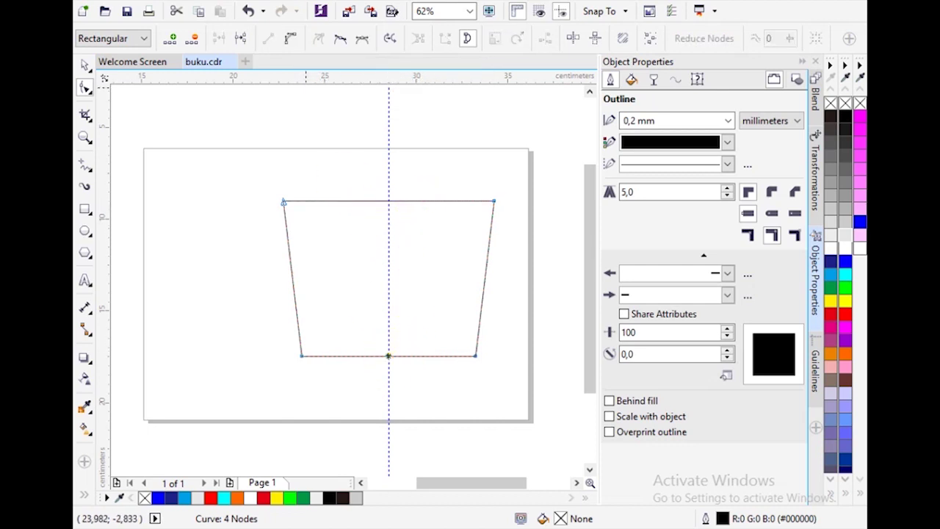
{"action": "left_click", "coordinate": [290, 38]}
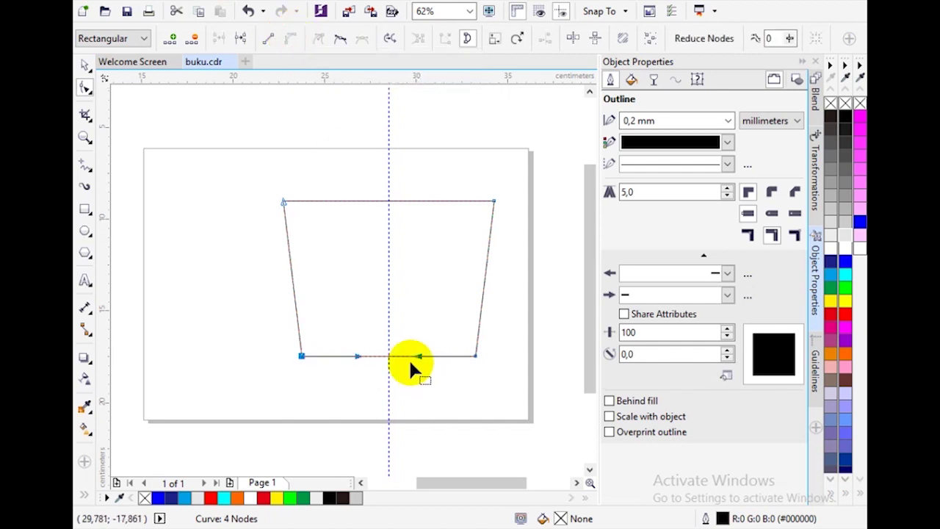
- Add a node on the top edge at the guideline and bend the edge into a wave rising to its right
{"action": "left_click", "coordinate": [386, 200]}
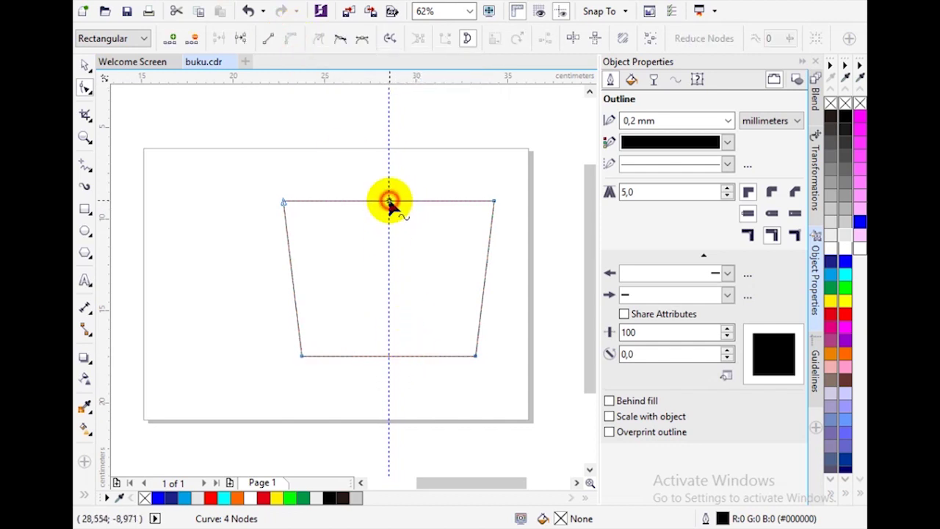
{"action": "double_click", "coordinate": [389, 201]}
{"action": "left_click_drag", "start_coordinate": [423, 202], "coordinate": [451, 202]}
{"action": "left_click", "coordinate": [461, 204]}
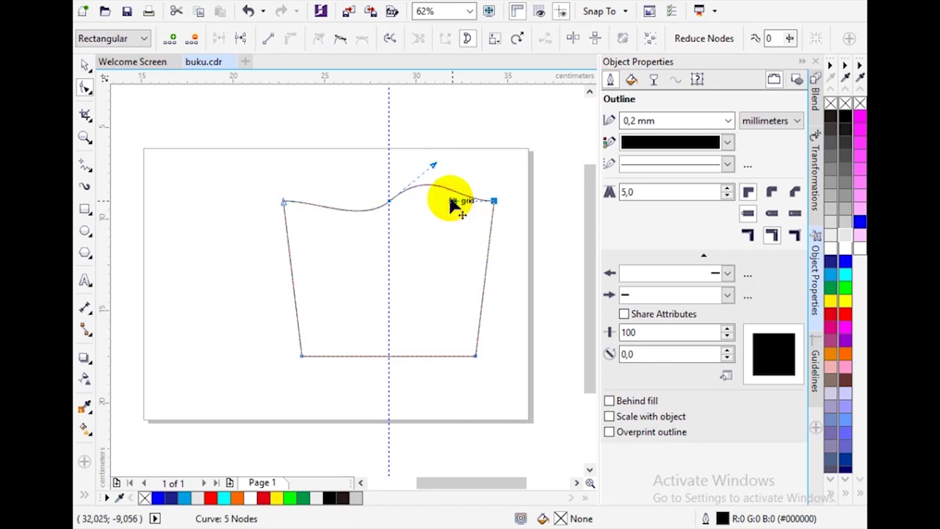
- Add a node on the bottom edge at the guideline and bend that edge into a wave matching the top one
{"action": "left_click", "coordinate": [389, 356]}
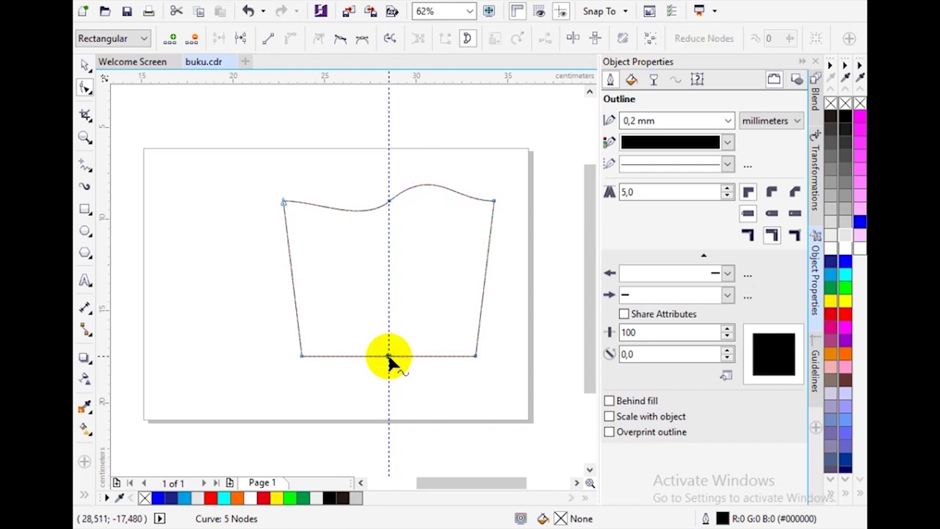
{"action": "double_click", "coordinate": [388, 356]}
{"action": "left_click_drag", "start_coordinate": [450, 358], "coordinate": [427, 337]}
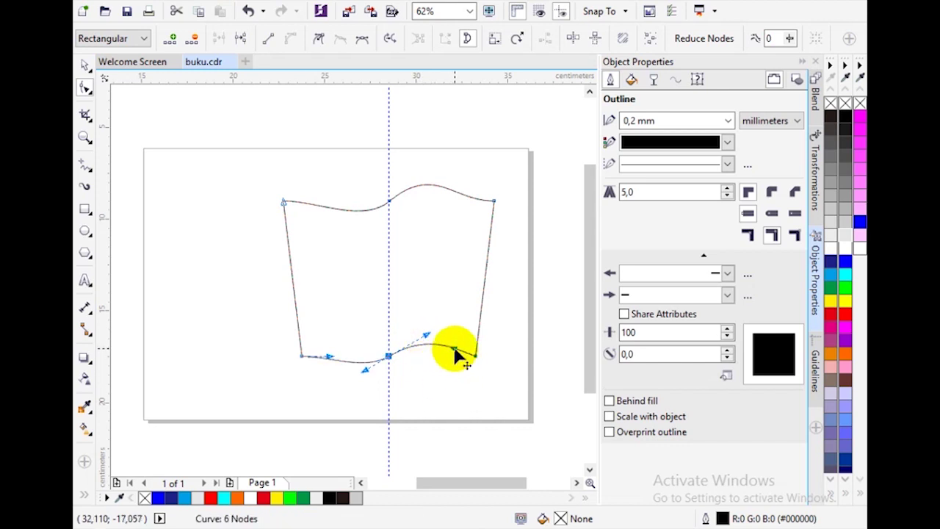
{"action": "left_click_drag", "start_coordinate": [424, 342], "coordinate": [450, 359]}
{"action": "left_click", "coordinate": [455, 356]}
- Draw a black-outlined rectangle about 7.07 by 12.36 cm covering everything left of the guideline
{"action": "scroll", "coordinate": [413, 355], "scroll_direction": "down", "scroll_amount": 2}
{"action": "scroll", "coordinate": [396, 346], "scroll_direction": "up", "scroll_amount": 4}
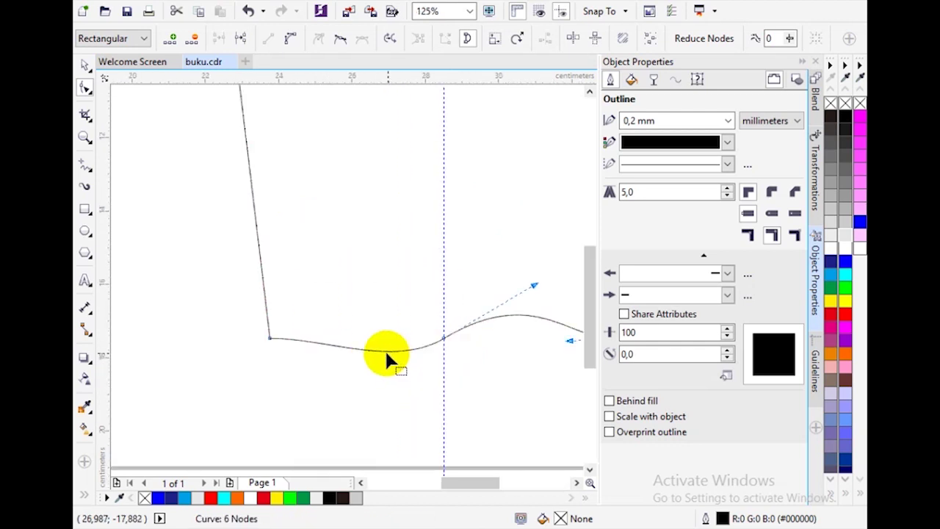
{"action": "scroll", "coordinate": [284, 351], "scroll_direction": "down", "scroll_amount": 2}
{"action": "key", "text": "F6"}
{"action": "left_click_drag", "start_coordinate": [236, 148], "coordinate": [366, 375]}
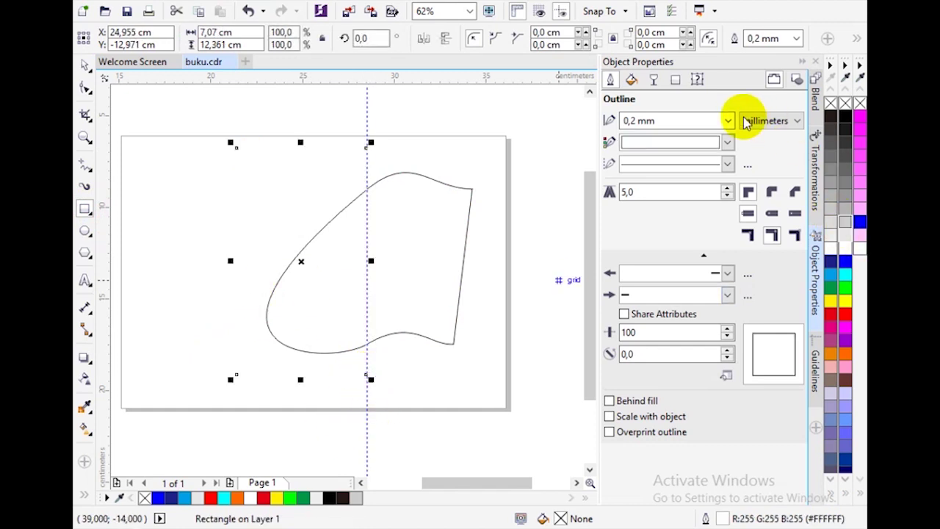
{"action": "left_click", "coordinate": [726, 144]}
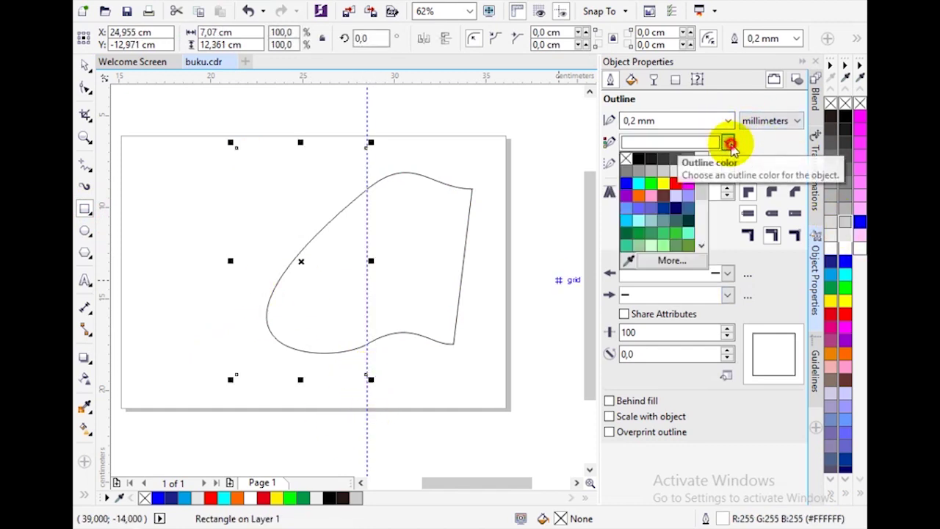
{"action": "left_click", "coordinate": [651, 157]}
- Trim the wavy shape with the rectangle so only its right half remains, and delete the rectangle
{"action": "key", "text": "ctrl+a"}
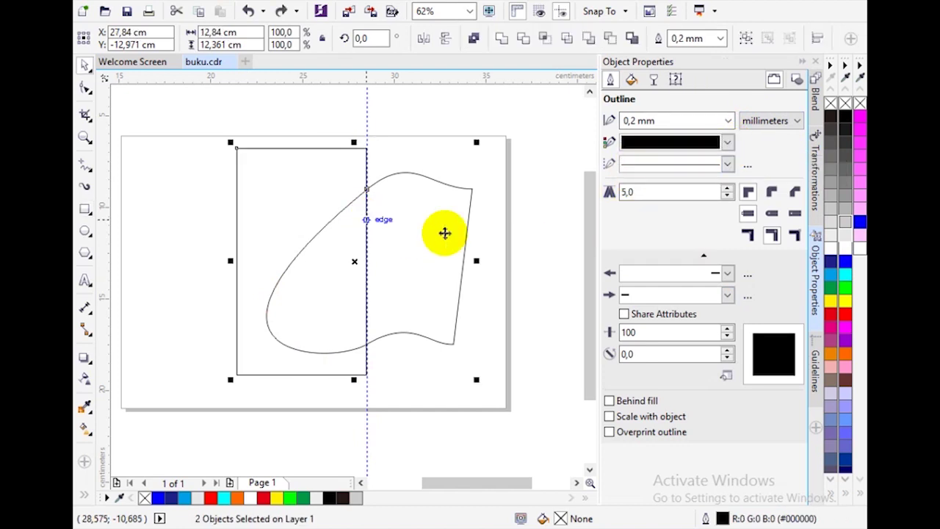
{"action": "left_click", "coordinate": [521, 39]}
{"action": "left_click", "coordinate": [290, 183]}
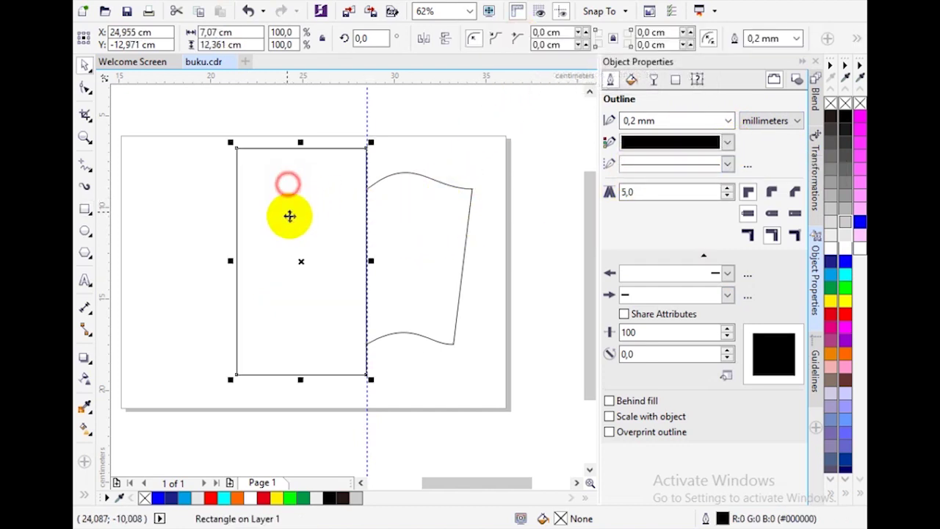
{"action": "key", "text": "Delete"}
- Create a horizontally mirrored copy of the right page directly against its left edge at the guideline
{"action": "left_click", "coordinate": [470, 220]}
{"action": "left_click_drag", "start_coordinate": [477, 257], "coordinate": [311, 260]}
{"action": "key", "text": "ctrl+z"}
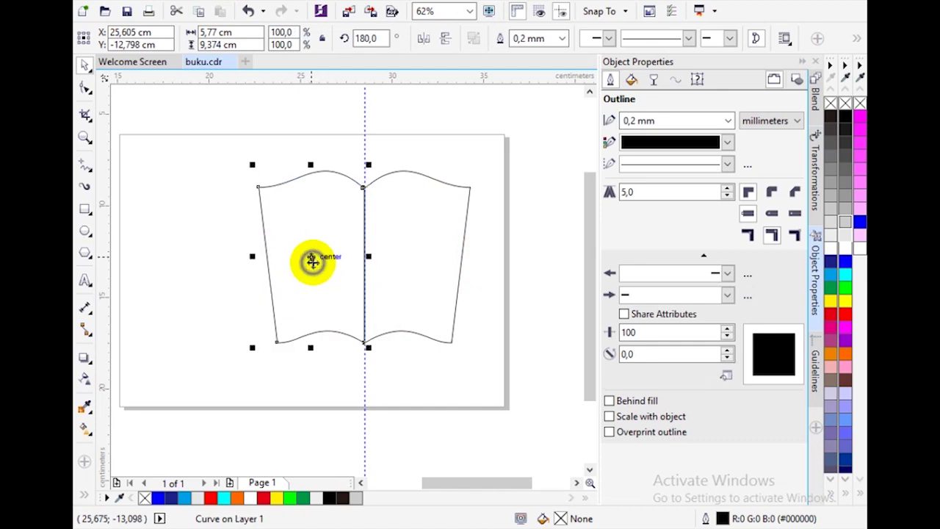
- Select both page halves and weld them into a single open-book shape
{"action": "left_click", "coordinate": [422, 379]}
{"action": "scroll", "coordinate": [382, 266], "scroll_direction": "up", "scroll_amount": 3}
{"action": "scroll", "coordinate": [382, 263], "scroll_direction": "down", "scroll_amount": 3}
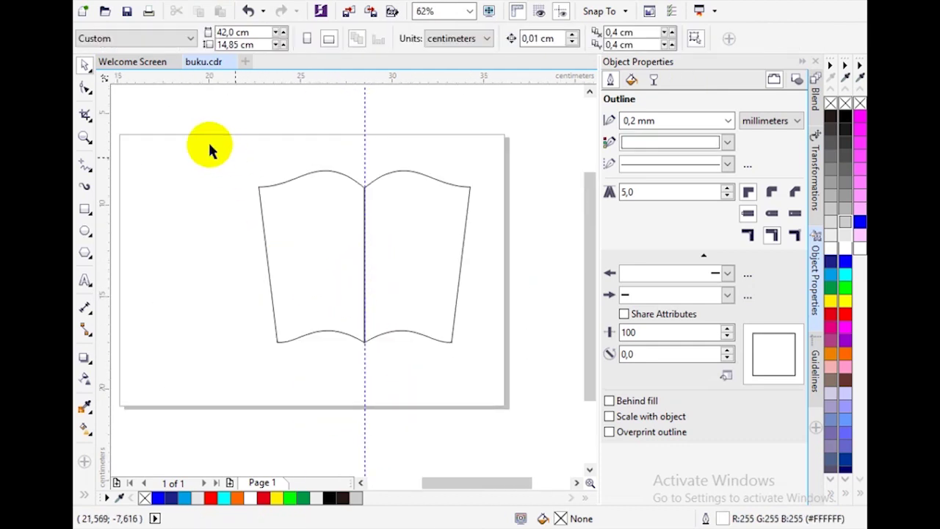
{"action": "left_click_drag", "start_coordinate": [175, 125], "coordinate": [487, 388]}
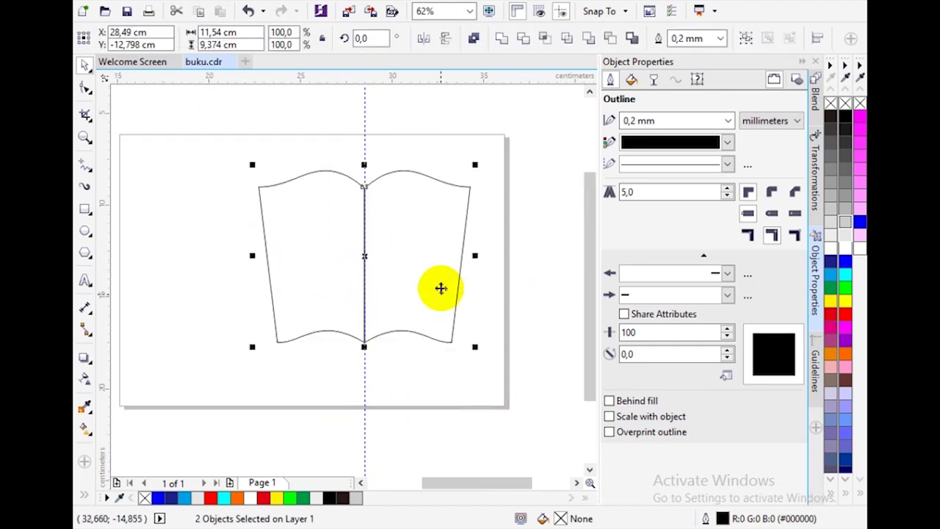
{"action": "left_click", "coordinate": [499, 43]}
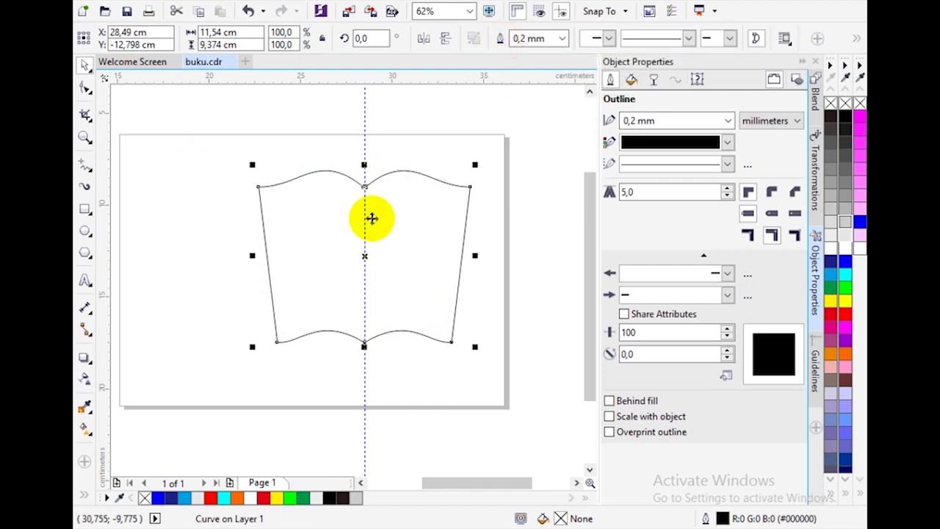
- Delete the extra nodes on both sides of the book shape's upper centre notch
{"action": "left_click", "coordinate": [382, 145]}
{"action": "scroll", "coordinate": [375, 198], "scroll_direction": "up", "scroll_amount": 5}
{"action": "left_click", "coordinate": [331, 153]}
{"action": "left_click", "coordinate": [85, 91]}
{"action": "left_click", "coordinate": [329, 148]}
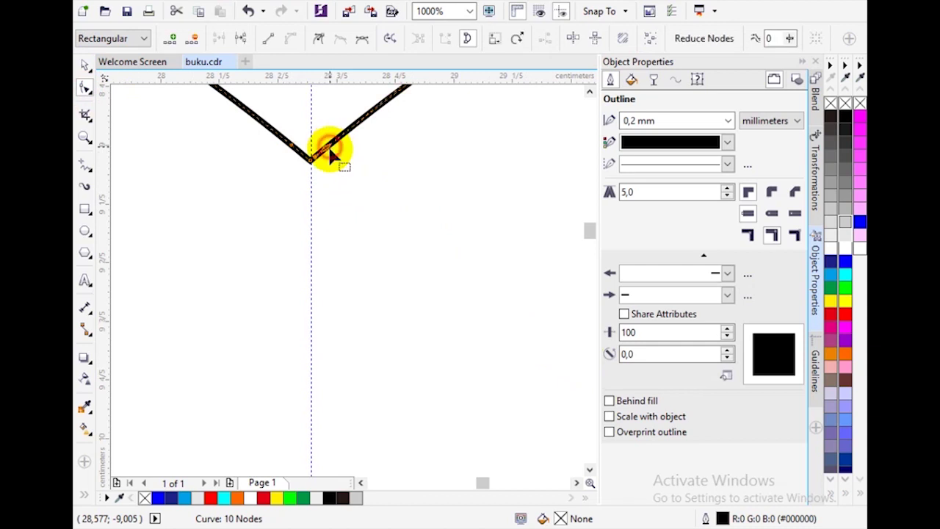
{"action": "left_click", "coordinate": [200, 40]}
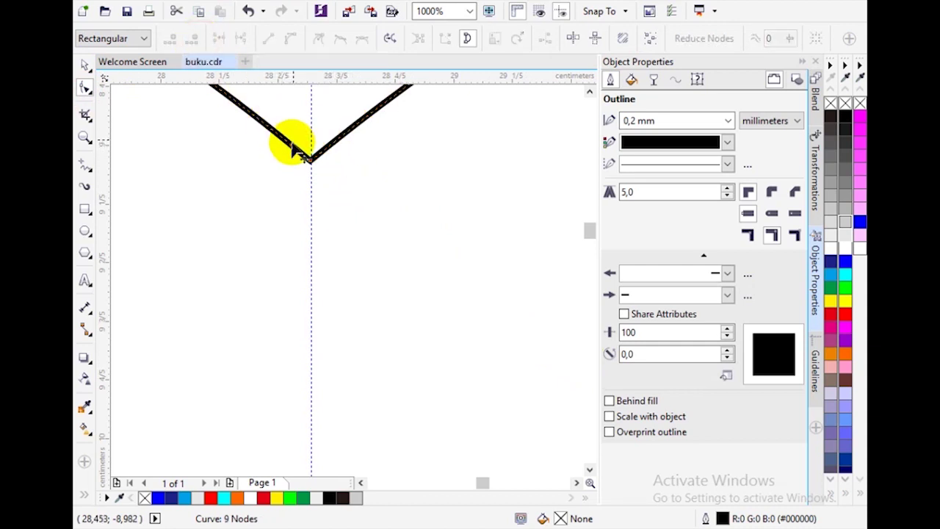
{"action": "left_click", "coordinate": [292, 145]}
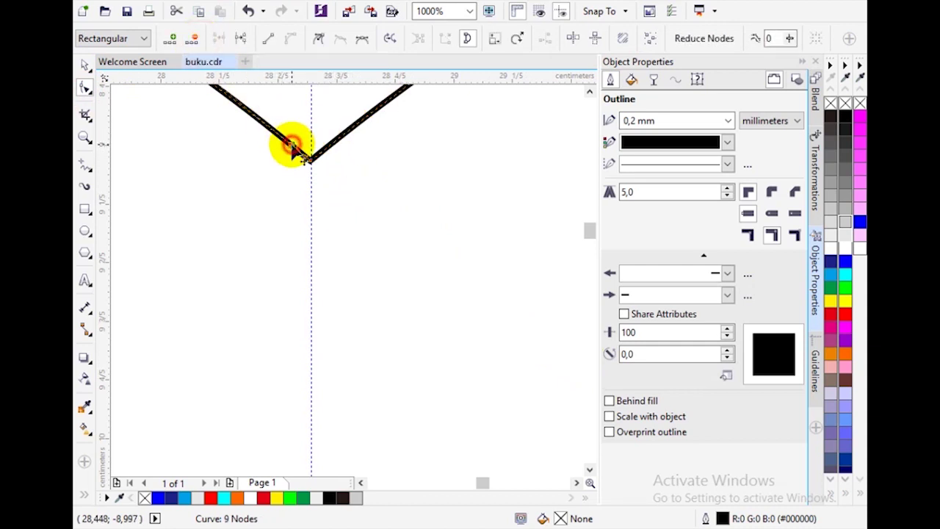
{"action": "left_click", "coordinate": [191, 38]}
- Delete the extra nodes on both sides of the book shape's lower centre notch
{"action": "scroll", "coordinate": [293, 146], "scroll_direction": "down", "scroll_amount": 10}
{"action": "scroll", "coordinate": [312, 289], "scroll_direction": "up", "scroll_amount": 8}
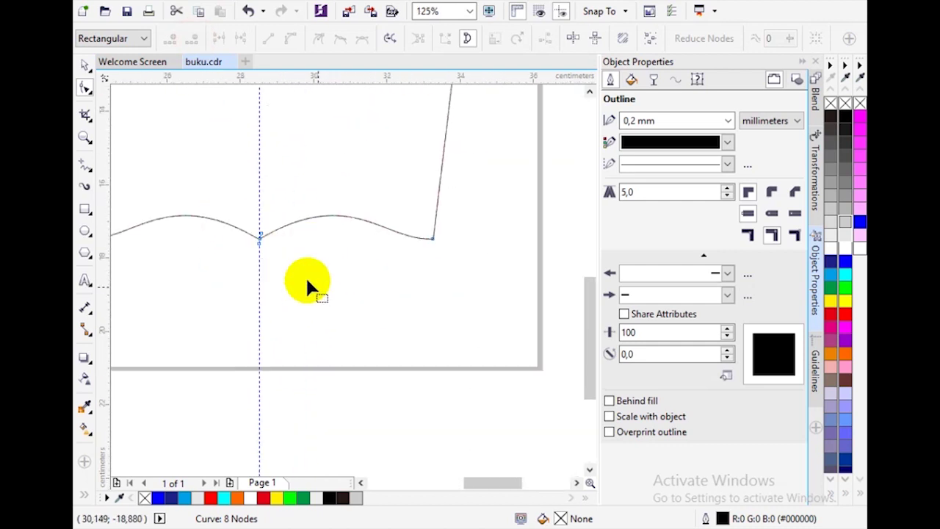
{"action": "scroll", "coordinate": [242, 242], "scroll_direction": "up", "scroll_amount": 6}
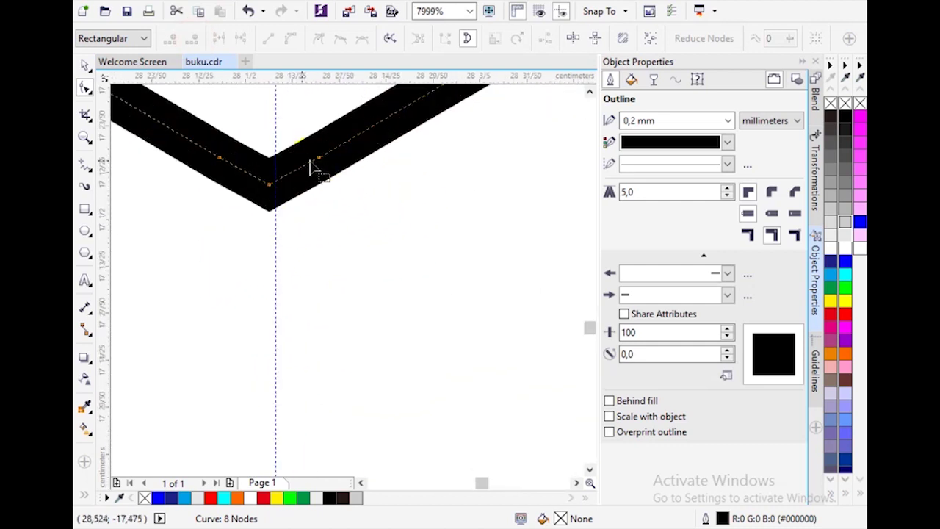
{"action": "left_click", "coordinate": [319, 159]}
{"action": "left_click", "coordinate": [193, 38]}
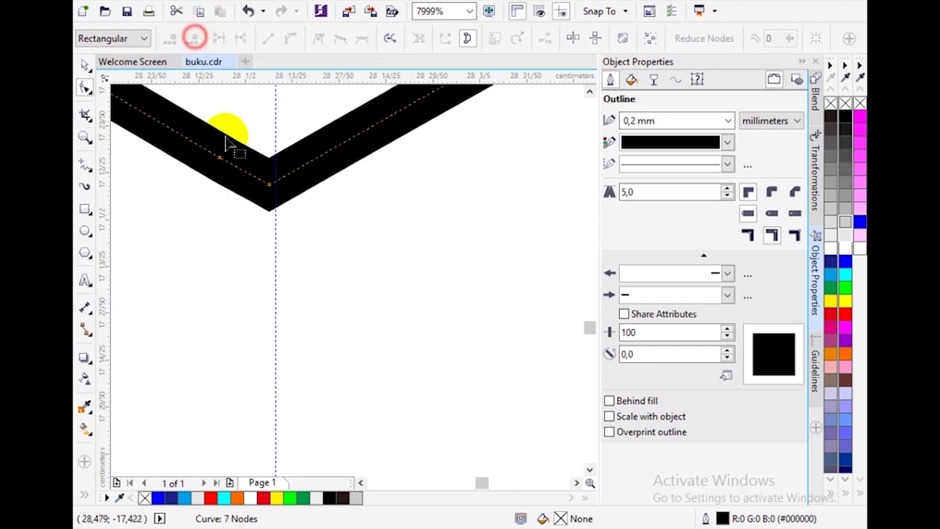
{"action": "left_click", "coordinate": [219, 157]}
{"action": "left_click", "coordinate": [193, 40]}
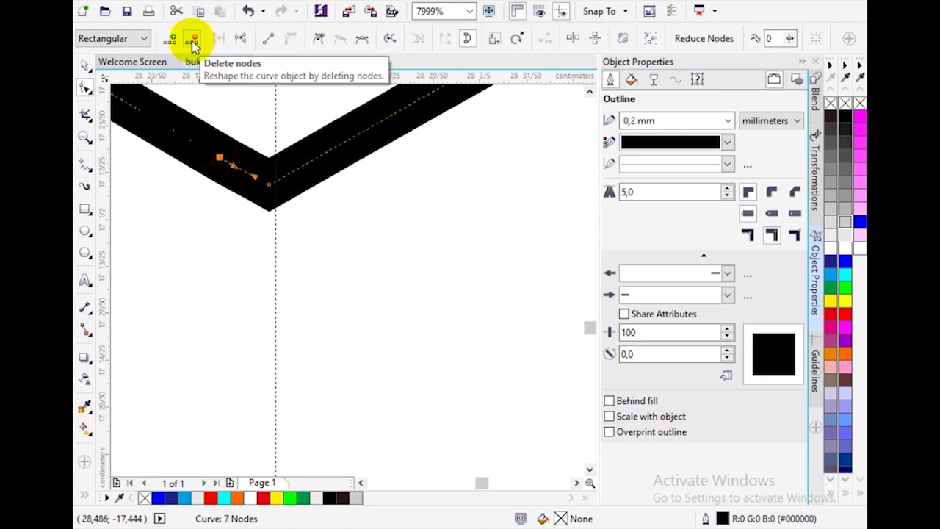
{"action": "key", "text": "space"}
{"action": "scroll", "coordinate": [373, 260], "scroll_direction": "down", "scroll_amount": 8}
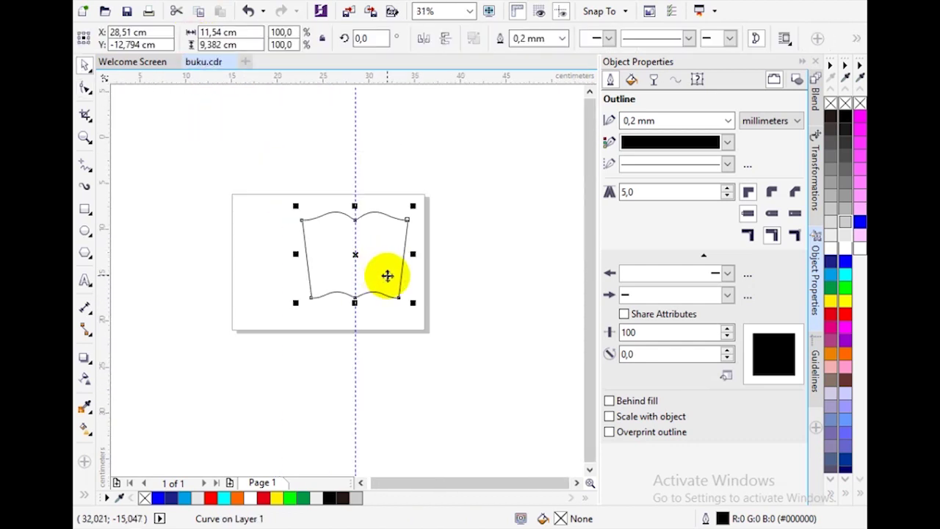
{"action": "scroll", "coordinate": [387, 276], "scroll_direction": "up", "scroll_amount": 1}
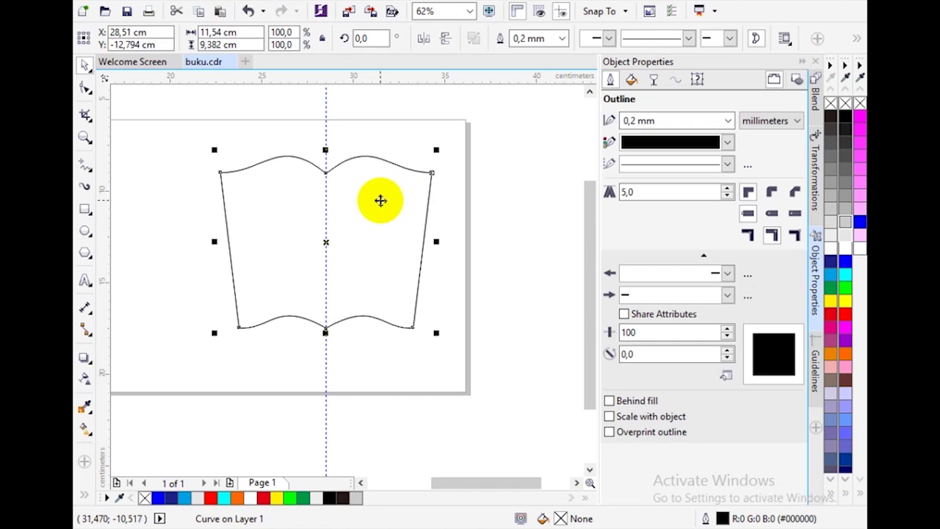
- Duplicate the book shape and nudge the copy straight down to a Y position of about -13.264 cm
{"action": "key", "text": "ctrl+d"}
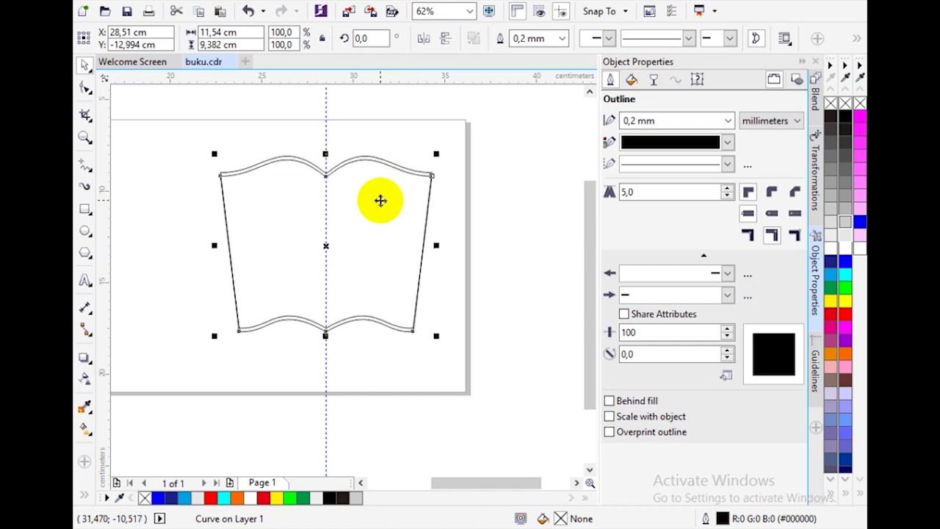
{"action": "key", "text": "Down"}
{"action": "key", "text": "Down"}
{"action": "key", "text": "Down"}
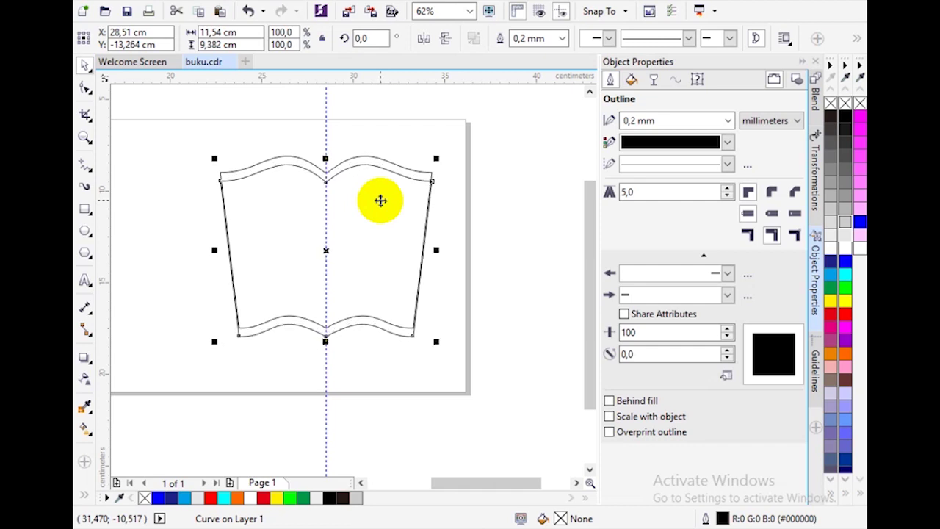
- Widen the lower copy symmetrically about its centre to about 12.016 cm
{"action": "left_click", "coordinate": [435, 248]}
{"action": "left_click_drag", "start_coordinate": [436, 249], "coordinate": [439, 249]}
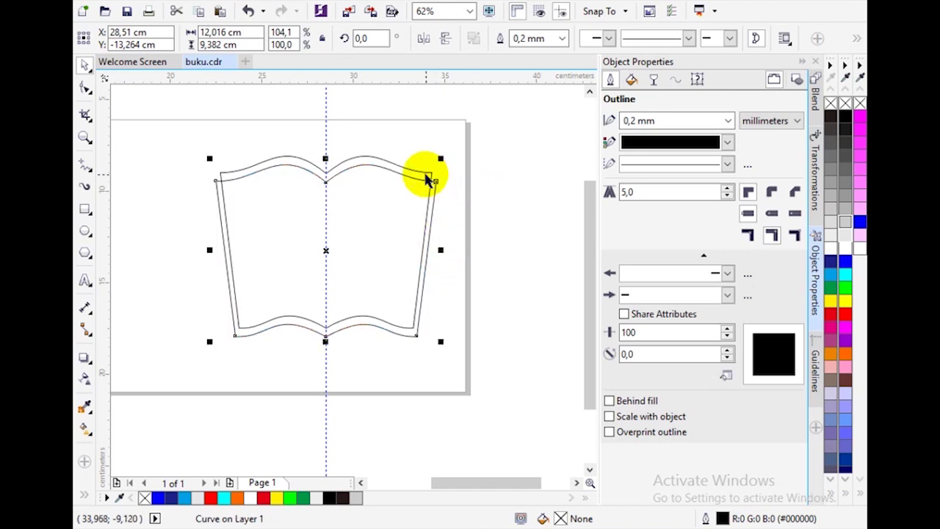
{"action": "key", "text": "ctrl+z"}
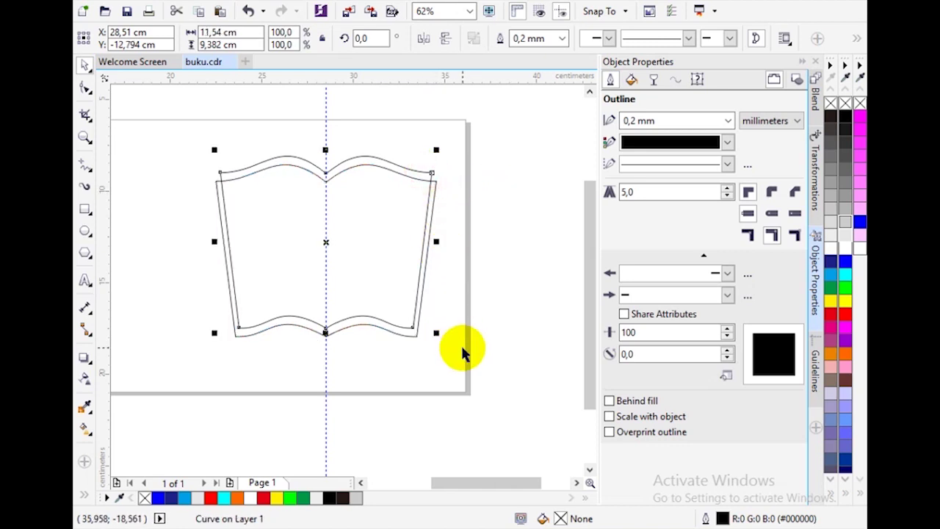
- Blend the two book outlines into each other with 20 steps to form the page edges
{"action": "scroll", "coordinate": [460, 343], "scroll_direction": "up", "scroll_amount": 1}
{"action": "left_click", "coordinate": [86, 358]}
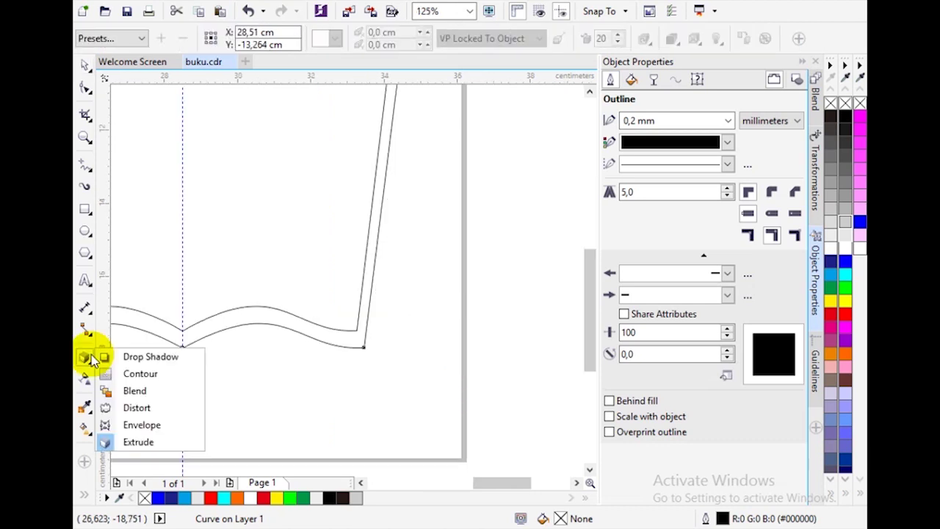
{"action": "left_click", "coordinate": [110, 394]}
{"action": "left_click_drag", "start_coordinate": [363, 352], "coordinate": [356, 327]}
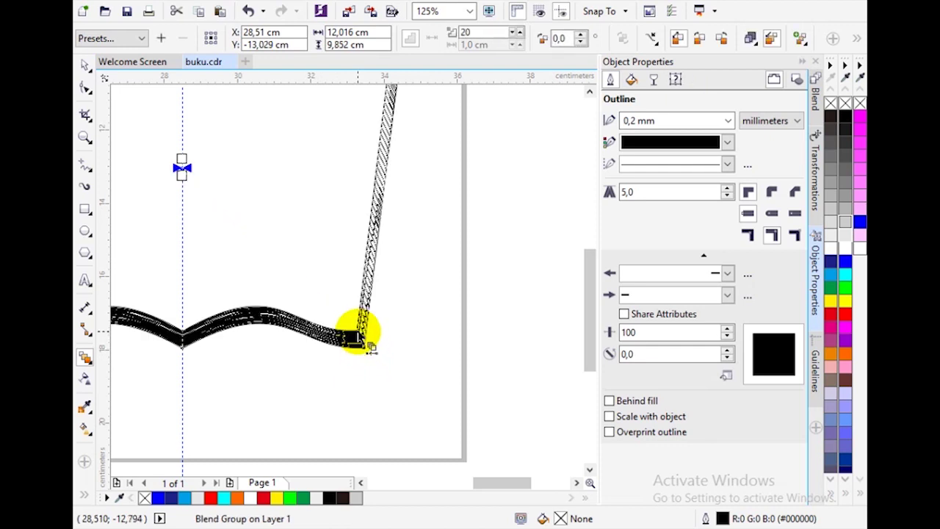
{"action": "scroll", "coordinate": [357, 345], "scroll_direction": "down", "scroll_amount": 3}
{"action": "scroll", "coordinate": [348, 249], "scroll_direction": "up", "scroll_amount": 3}
{"action": "scroll", "coordinate": [350, 252], "scroll_direction": "down", "scroll_amount": 2}
{"action": "scroll", "coordinate": [436, 193], "scroll_direction": "up", "scroll_amount": 3}
{"action": "scroll", "coordinate": [436, 195], "scroll_direction": "down", "scroll_amount": 1}
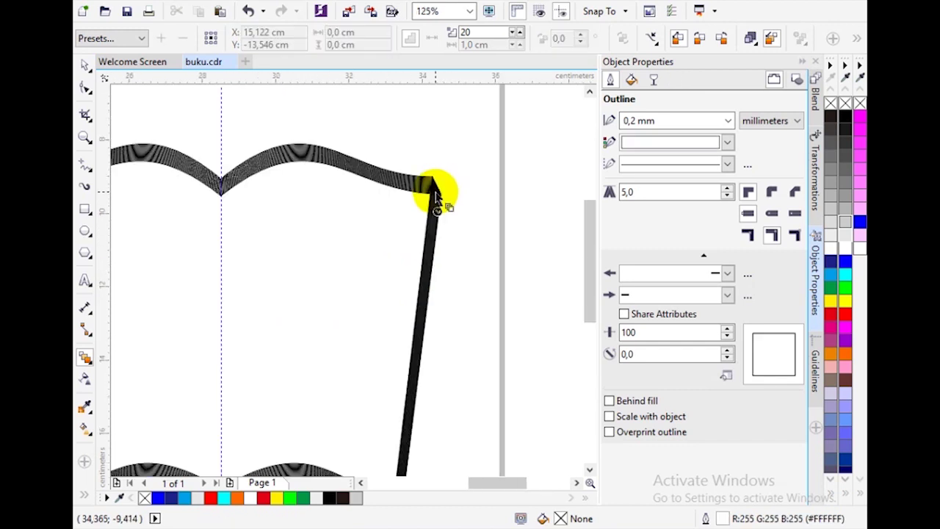
{"action": "scroll", "coordinate": [436, 194], "scroll_direction": "down", "scroll_amount": 2}
- Try a yellow fill on the front book shape of the blend
{"action": "left_click", "coordinate": [86, 65]}
{"action": "left_click", "coordinate": [380, 250]}
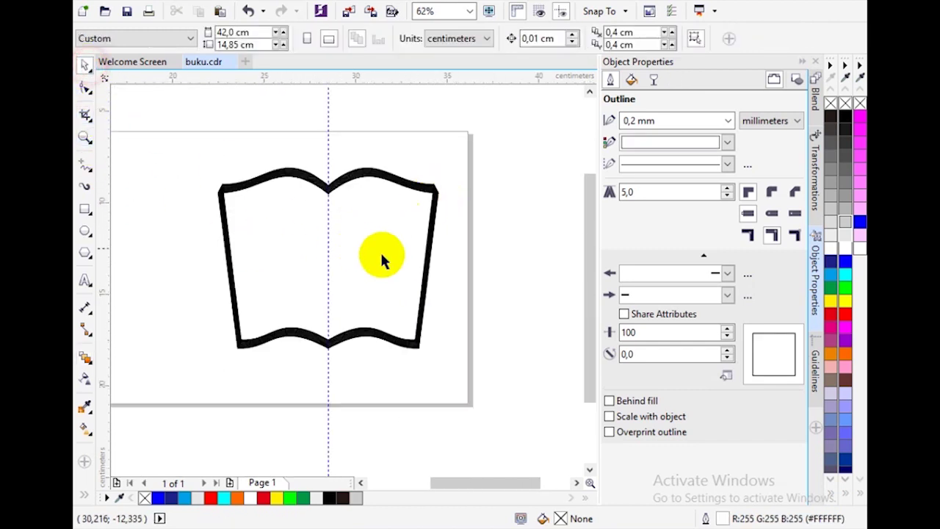
{"action": "left_click", "coordinate": [396, 254]}
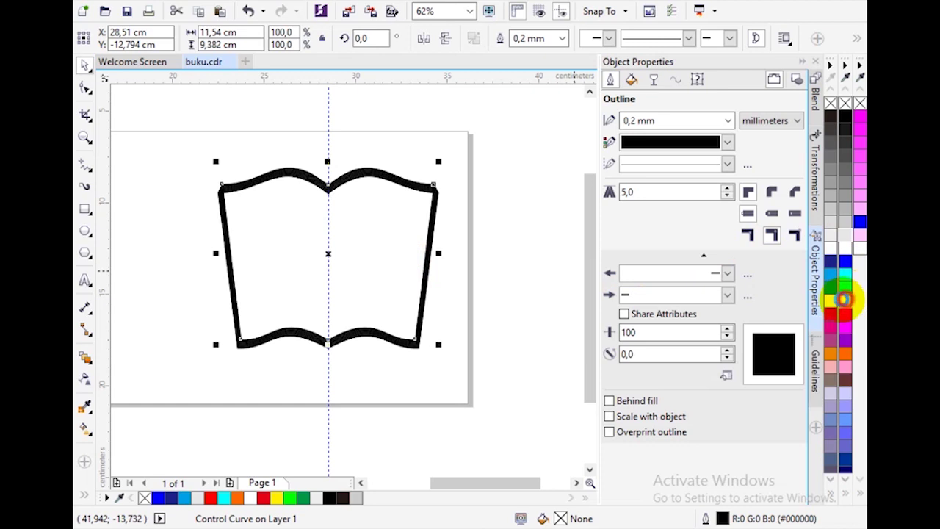
{"action": "left_click", "coordinate": [844, 299]}
{"action": "left_click", "coordinate": [457, 219]}
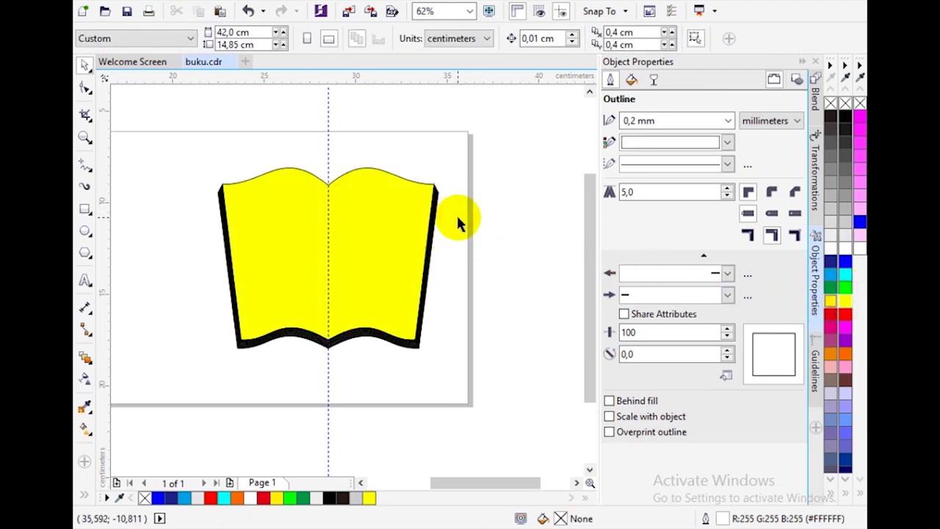
{"action": "key", "text": "ctrl+z"}
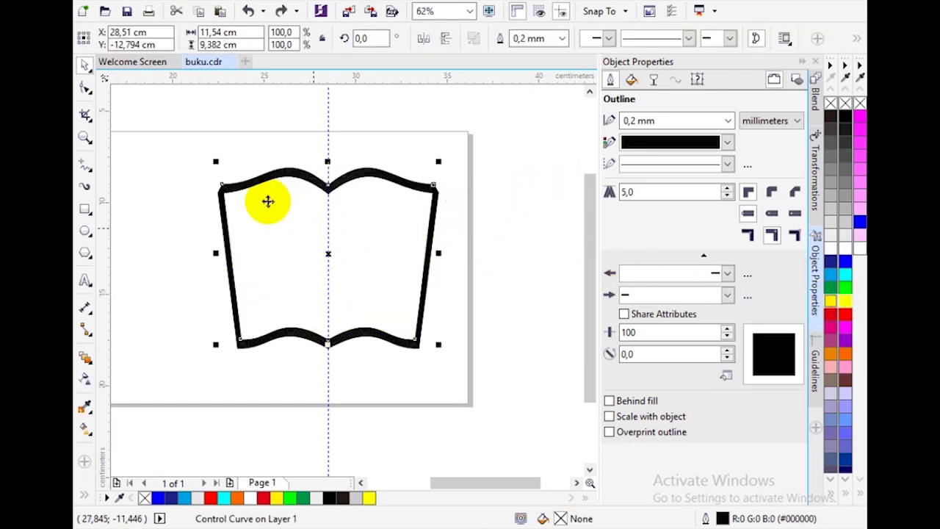
- Fill the front book shape of the blend with 20% Black
{"action": "scroll", "coordinate": [234, 241], "scroll_direction": "up", "scroll_amount": 1}
{"action": "scroll", "coordinate": [256, 250], "scroll_direction": "down", "scroll_amount": 1}
{"action": "left_click", "coordinate": [258, 250]}
{"action": "left_click", "coordinate": [159, 92]}
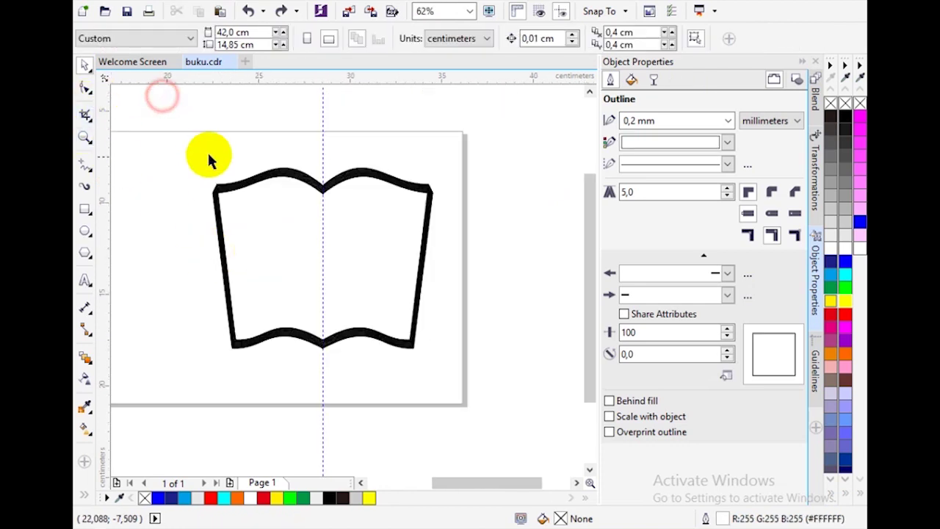
{"action": "left_click", "coordinate": [282, 213]}
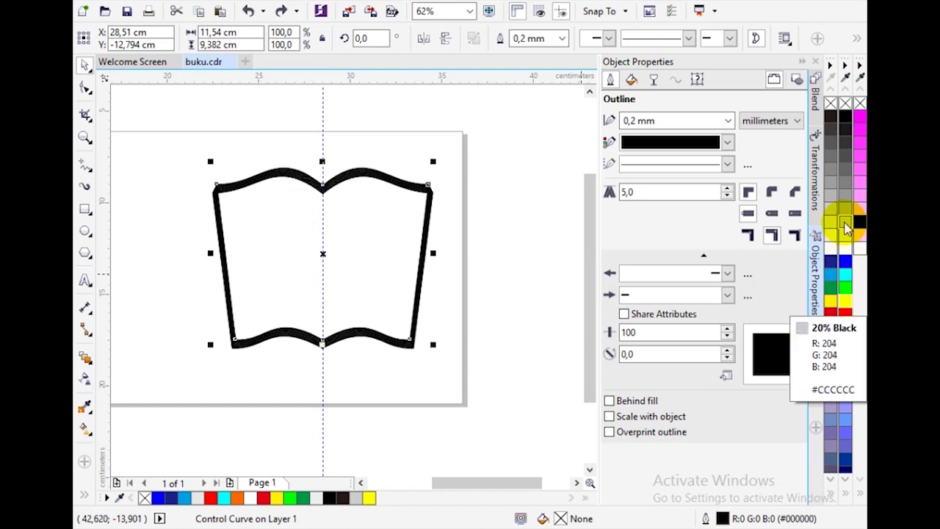
{"action": "left_click", "coordinate": [845, 225]}
{"action": "scroll", "coordinate": [447, 256], "scroll_direction": "up", "scroll_amount": 3}
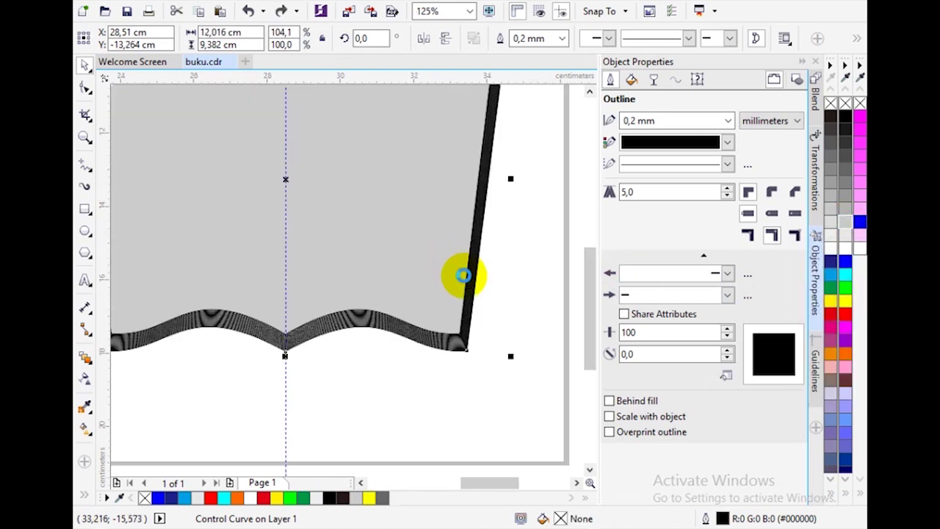
{"action": "scroll", "coordinate": [447, 360], "scroll_direction": "down", "scroll_amount": 3}
{"action": "left_click", "coordinate": [448, 358]}
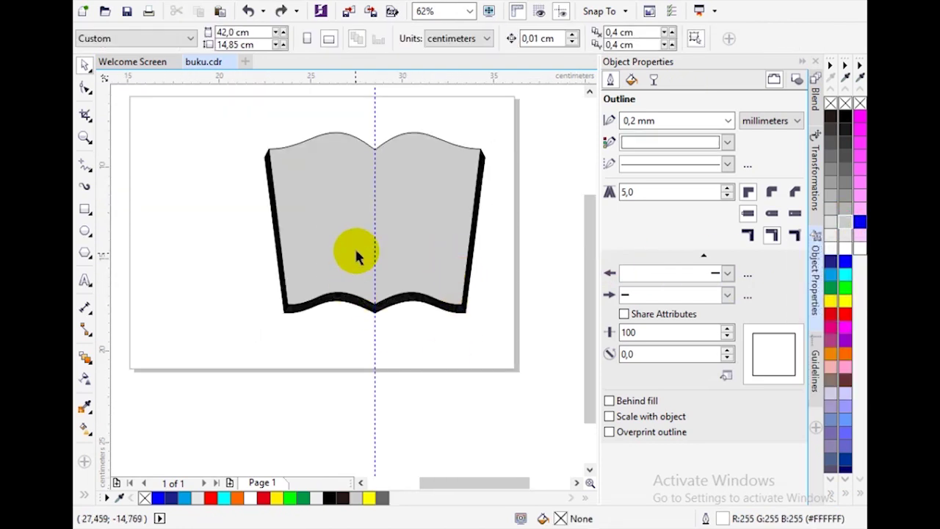
- Place a copy of the grey book shape, enlarged about its centre to about 12.545 by 10.2 cm, behind the blended pages
{"action": "left_click", "coordinate": [317, 184]}
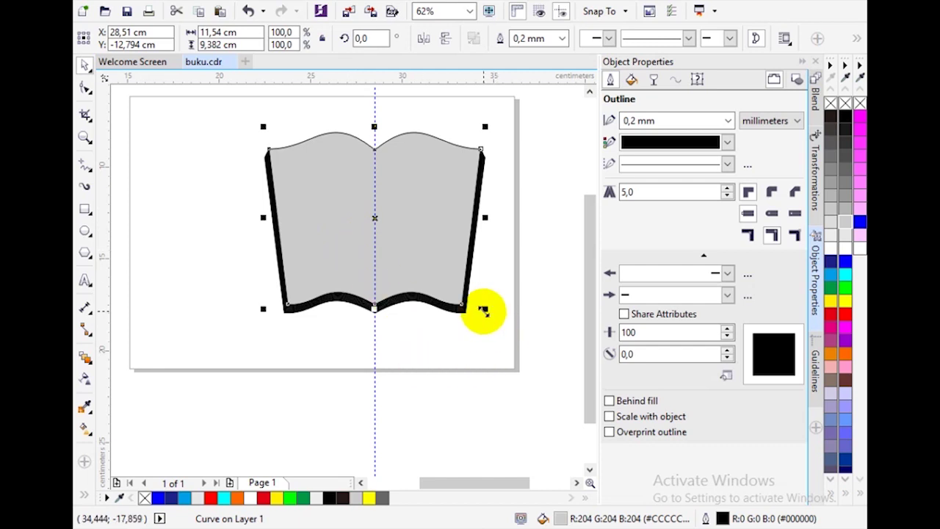
{"action": "left_click_drag", "start_coordinate": [482, 311], "coordinate": [493, 334]}
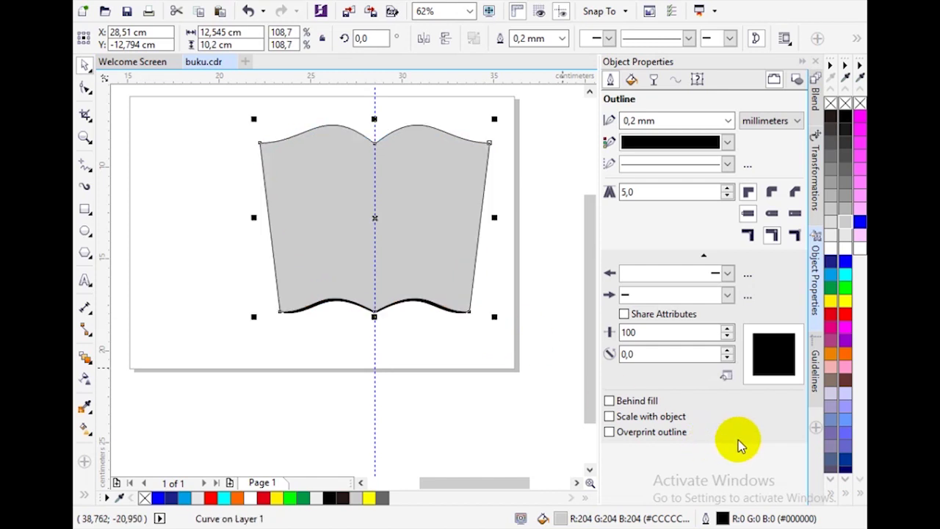
{"action": "key", "text": "ctrl+Page_Down"}
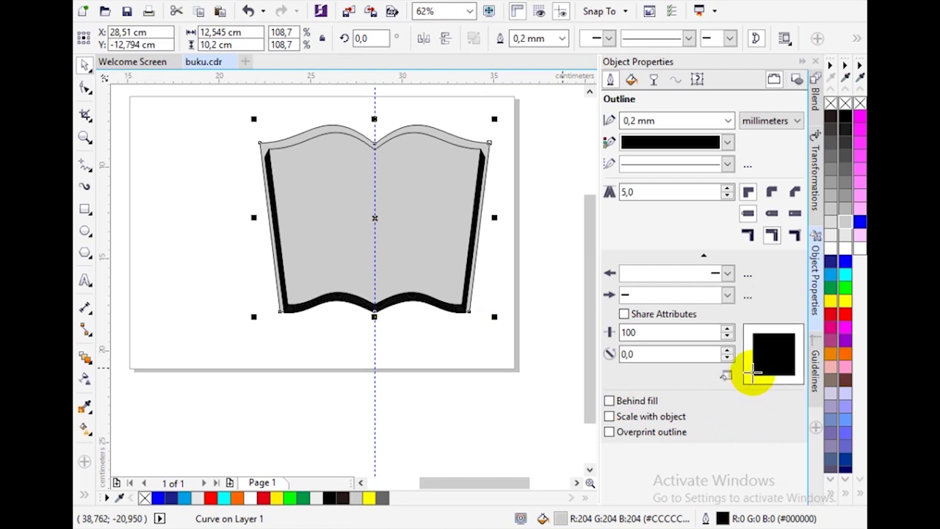
- Nudge the enlarged grey shape down to a Y position of about -13.474 cm
{"action": "key", "text": "Down"}
{"action": "key", "text": "Down"}
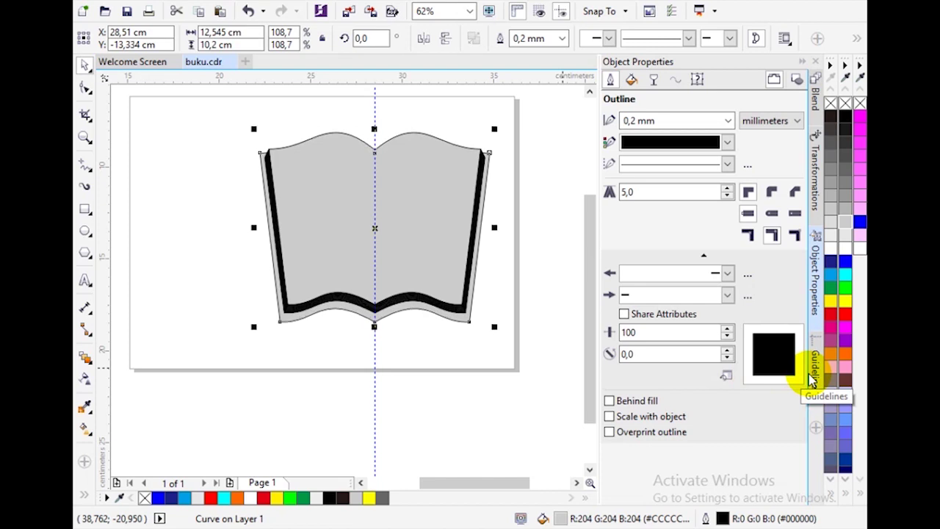
{"action": "key", "text": "Down"}
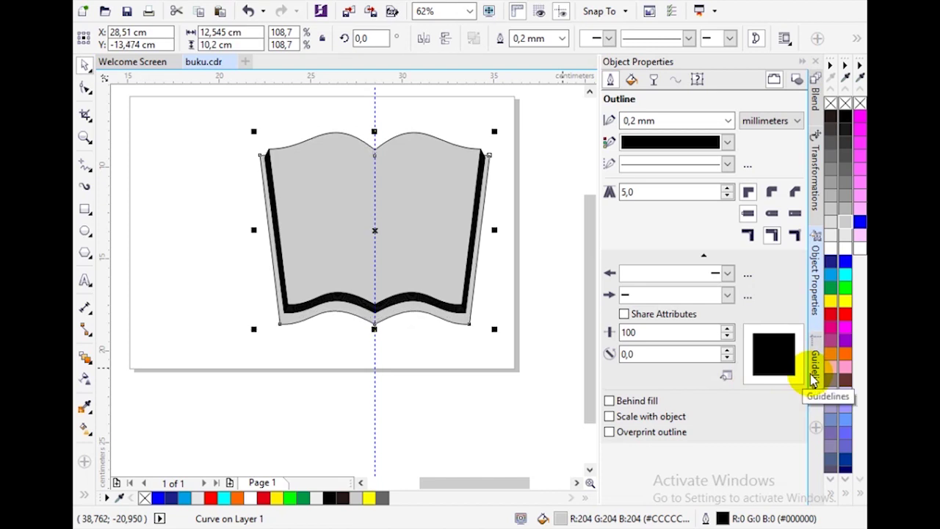
- Shorten the enlarged grey shape from its lower edge to a height of about 9.824 cm, leaving a narrow border below the pages
{"action": "scroll", "coordinate": [424, 356], "scroll_direction": "up", "scroll_amount": 2}
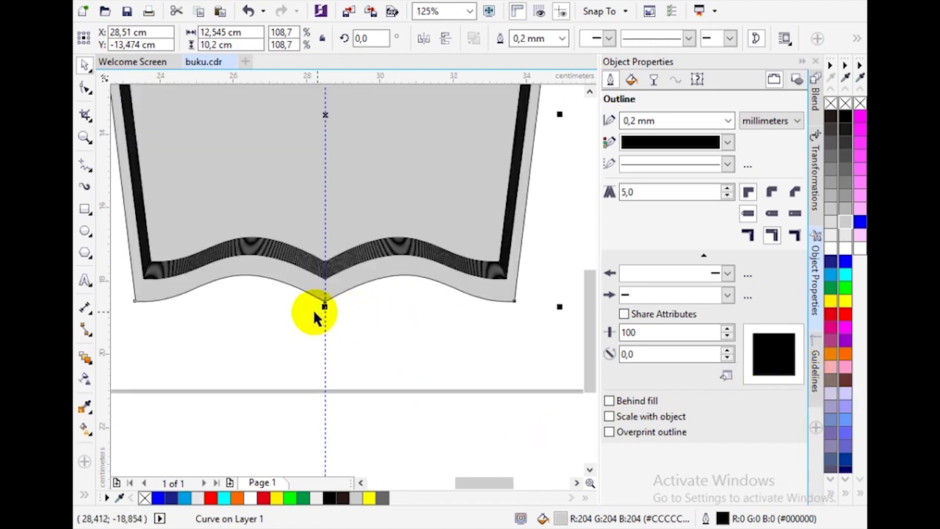
{"action": "left_click_drag", "start_coordinate": [327, 304], "coordinate": [330, 284]}
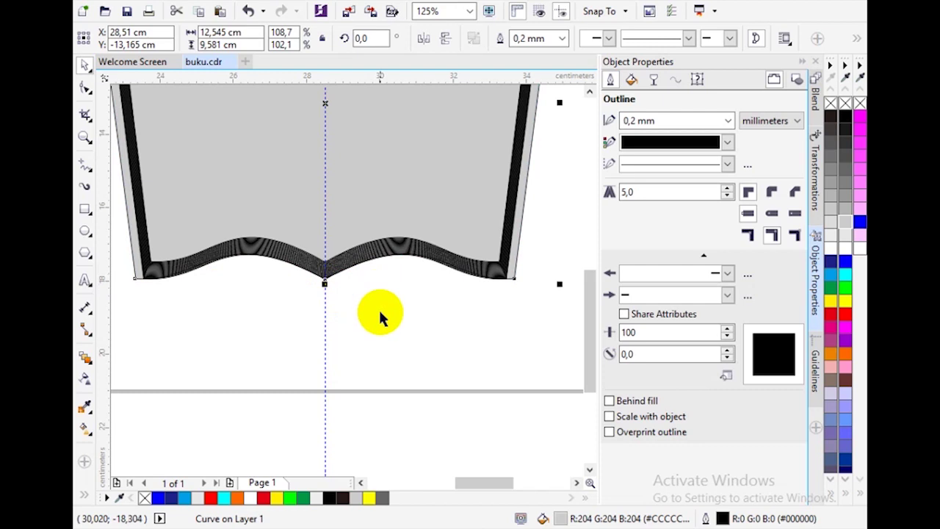
{"action": "scroll", "coordinate": [379, 312], "scroll_direction": "down", "scroll_amount": 2}
{"action": "scroll", "coordinate": [413, 239], "scroll_direction": "up", "scroll_amount": 2}
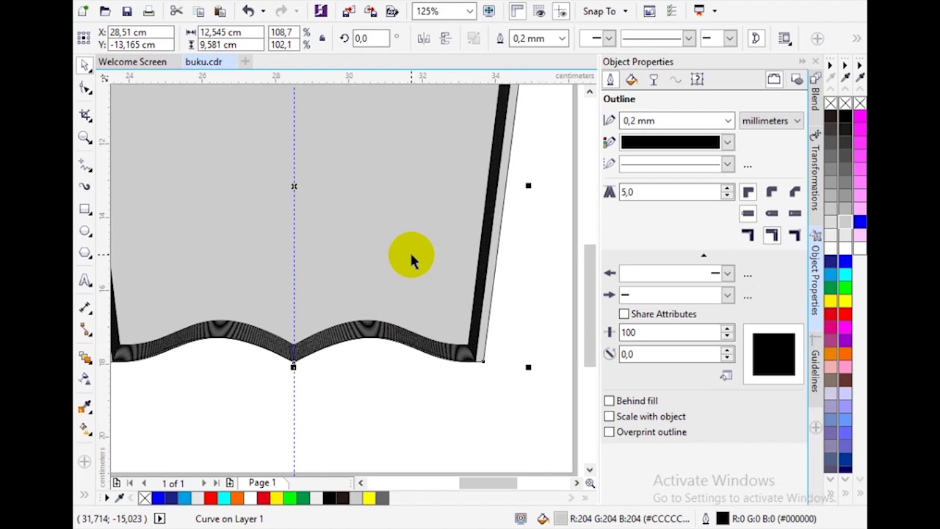
{"action": "scroll", "coordinate": [411, 260], "scroll_direction": "down", "scroll_amount": 2}
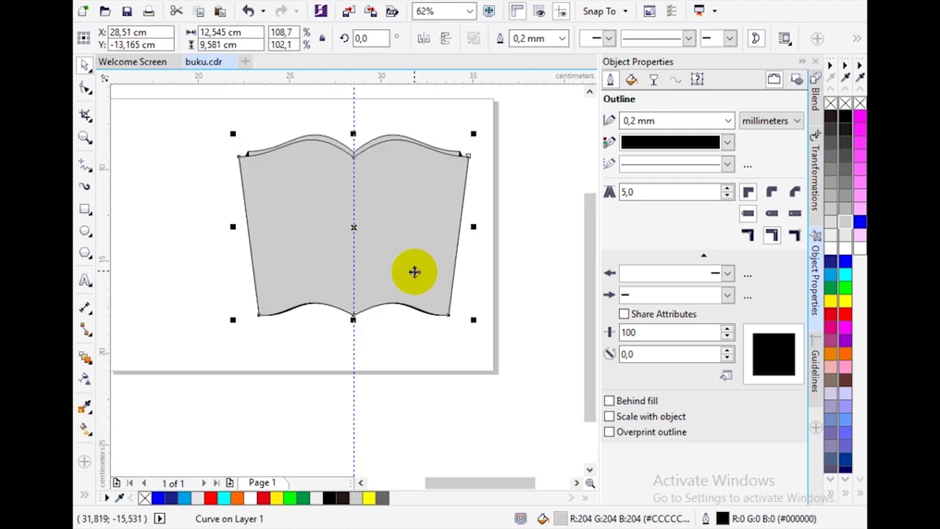
{"action": "scroll", "coordinate": [370, 329], "scroll_direction": "up", "scroll_amount": 2}
{"action": "left_click_drag", "start_coordinate": [335, 309], "coordinate": [335, 317]}
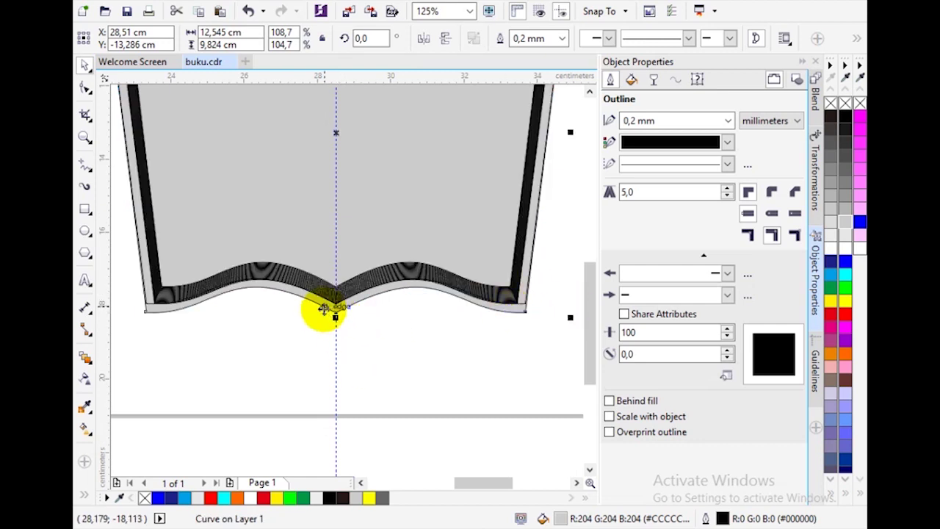
{"action": "scroll", "coordinate": [323, 308], "scroll_direction": "down", "scroll_amount": 2}
{"action": "scroll", "coordinate": [252, 263], "scroll_direction": "up", "scroll_amount": 2}
{"action": "scroll", "coordinate": [199, 269], "scroll_direction": "down", "scroll_amount": 2}
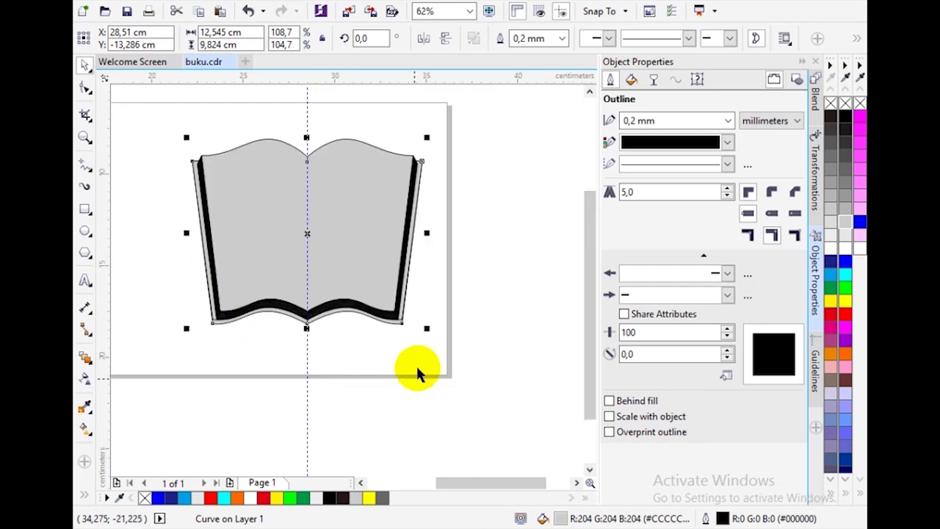
- Widen the outermost grey book shape from its right edge to a width of about 12.762 cm
{"action": "left_click", "coordinate": [418, 352]}
{"action": "scroll", "coordinate": [399, 312], "scroll_direction": "up", "scroll_amount": 2}
{"action": "scroll", "coordinate": [397, 312], "scroll_direction": "up", "scroll_amount": 1}
{"action": "scroll", "coordinate": [393, 312], "scroll_direction": "down", "scroll_amount": 1}
{"action": "scroll", "coordinate": [400, 337], "scroll_direction": "down", "scroll_amount": 1}
{"action": "left_click", "coordinate": [339, 332]}
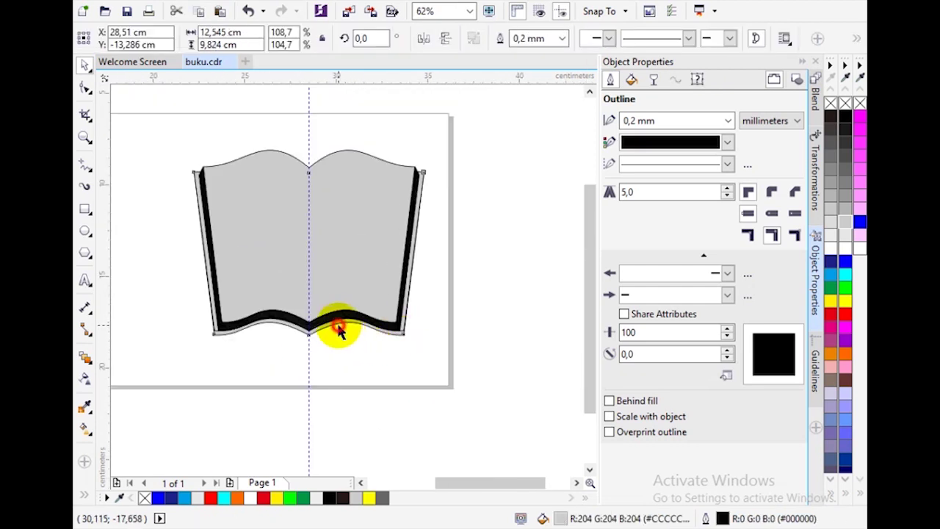
{"action": "scroll", "coordinate": [355, 327], "scroll_direction": "up", "scroll_amount": 1}
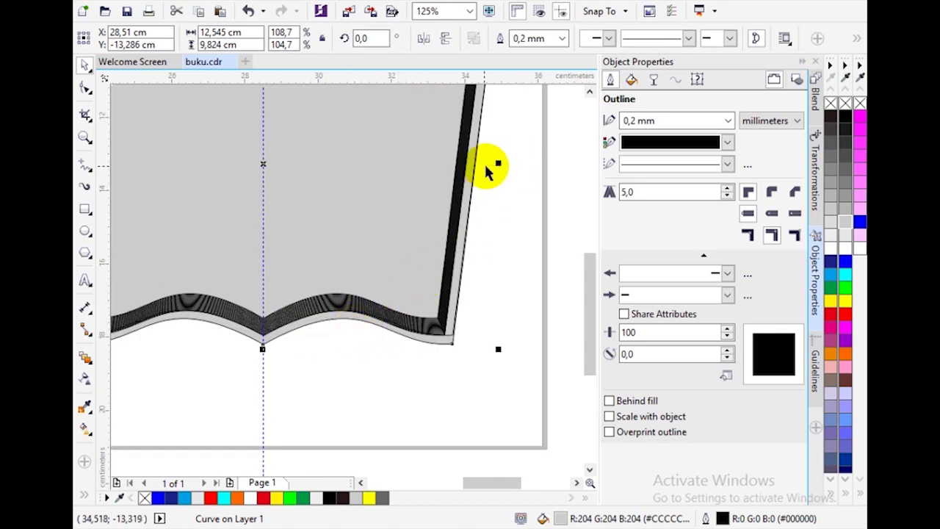
{"action": "scroll", "coordinate": [490, 207], "scroll_direction": "down", "scroll_amount": 1}
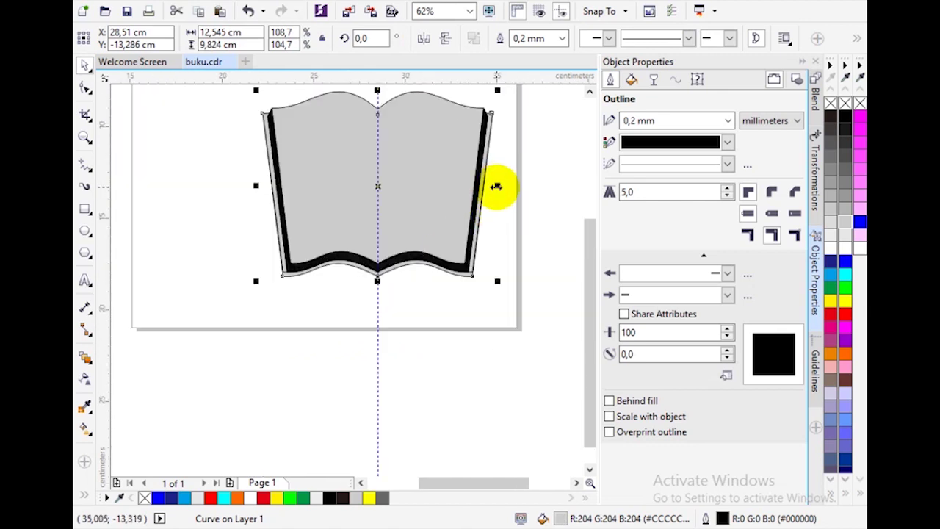
{"action": "left_click_drag", "start_coordinate": [499, 187], "coordinate": [500, 185]}
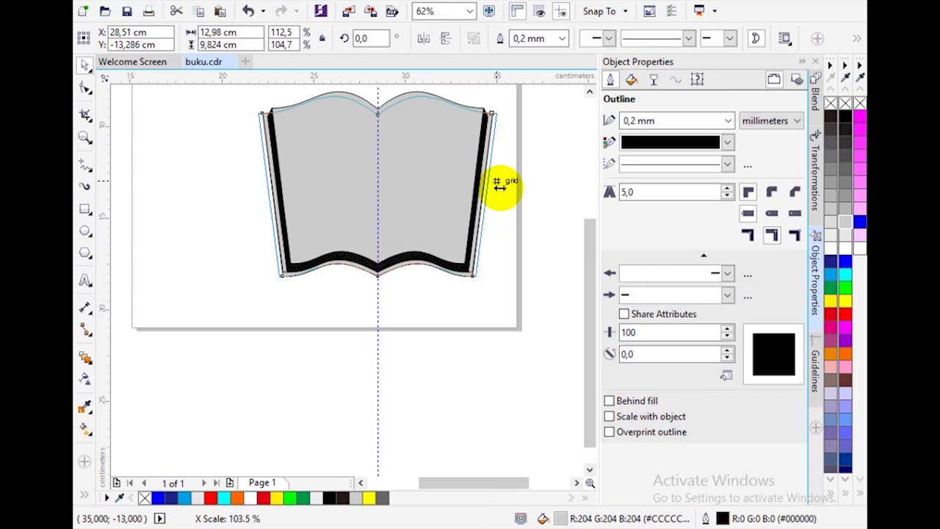
{"action": "left_click_drag", "start_coordinate": [499, 185], "coordinate": [499, 187]}
{"action": "scroll", "coordinate": [487, 220], "scroll_direction": "up", "scroll_amount": 1}
{"action": "scroll", "coordinate": [489, 213], "scroll_direction": "down", "scroll_amount": 1}
{"action": "scroll", "coordinate": [502, 121], "scroll_direction": "up", "scroll_amount": 1}
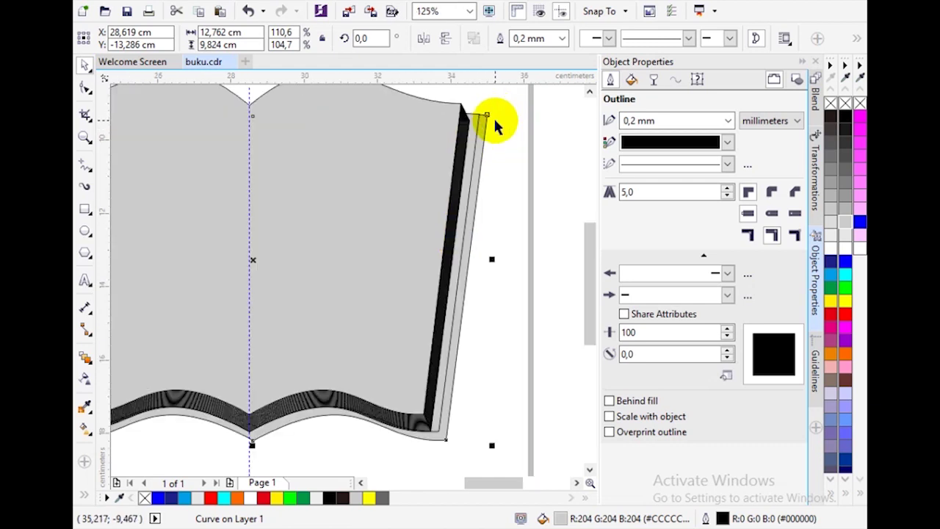
- Nudge the outermost grey shape down to a Y position of about -13.616 cm and shorten it from its lower edge to about 9.526 cm
{"action": "key", "text": "Down"}
{"action": "key", "text": "Down"}
{"action": "key", "text": "Down"}
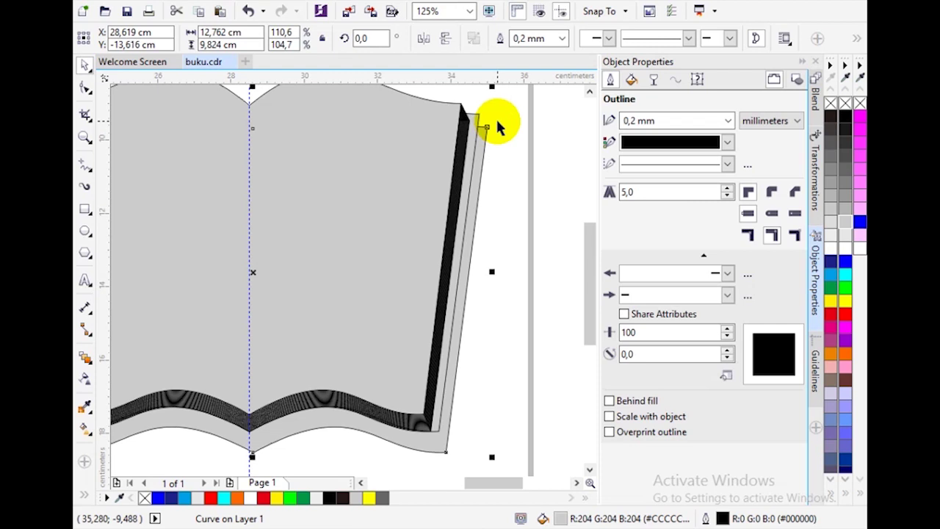
{"action": "scroll", "coordinate": [434, 315], "scroll_direction": "down", "scroll_amount": 1}
{"action": "scroll", "coordinate": [348, 394], "scroll_direction": "up", "scroll_amount": 1}
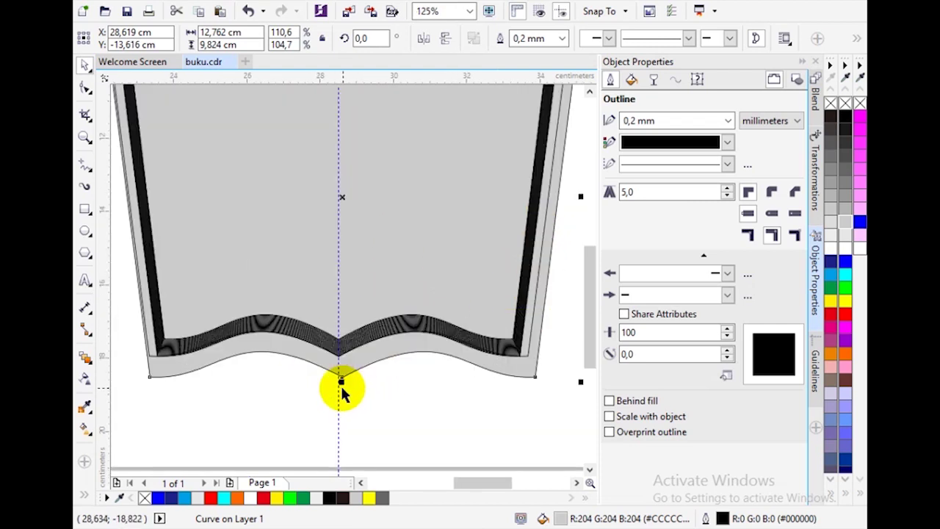
{"action": "left_click_drag", "start_coordinate": [343, 381], "coordinate": [343, 372]}
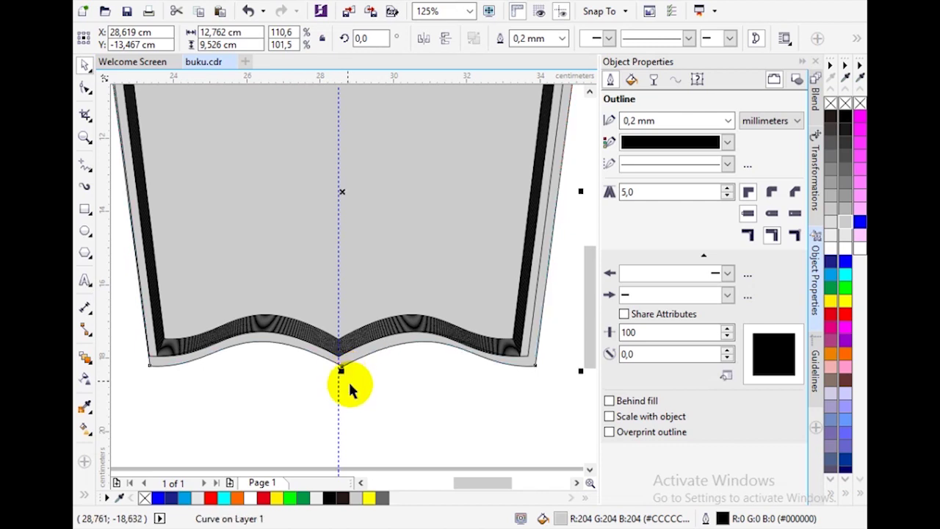
- Nudge the outermost grey shape left to an X position of about 28.509 cm, centring it on the vertical guideline
{"action": "key", "text": "Left"}
{"action": "key", "text": "Left"}
{"action": "key", "text": "Left"}
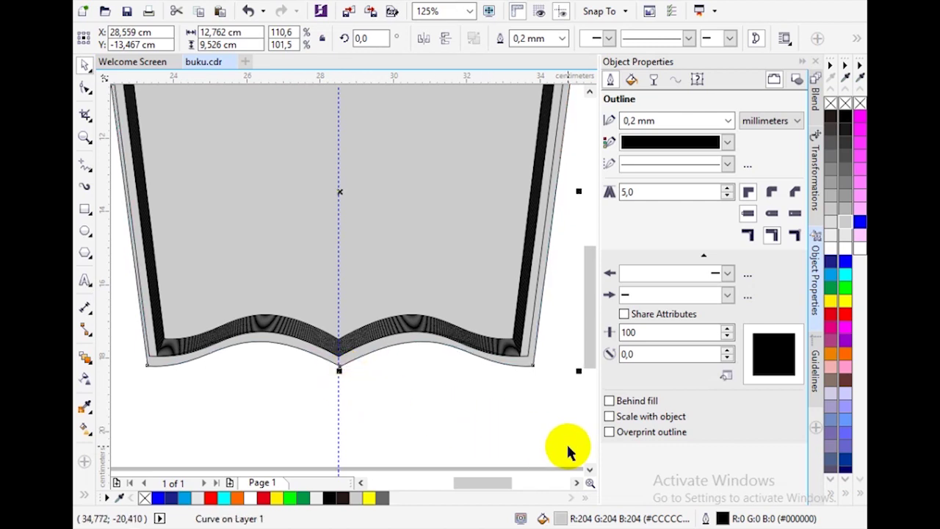
{"action": "key", "text": "Left"}
{"action": "key", "text": "Left"}
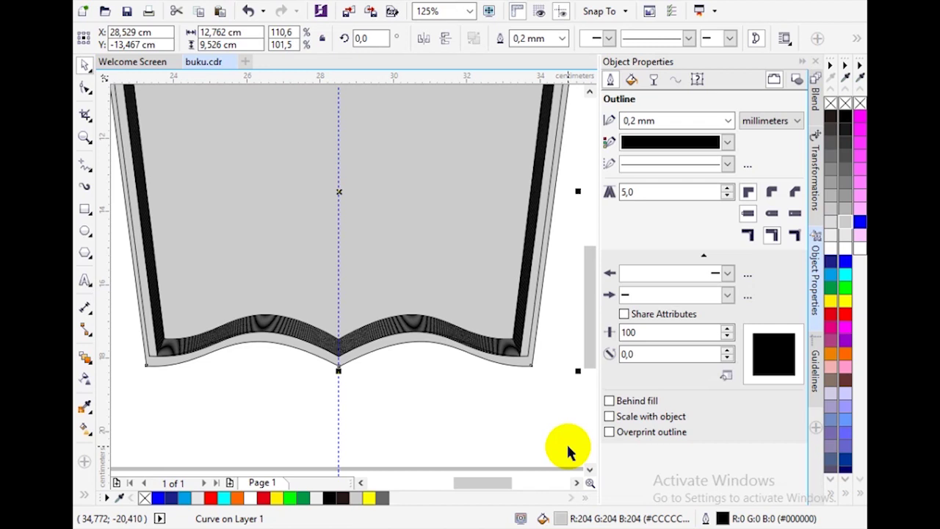
{"action": "key", "text": "Left"}
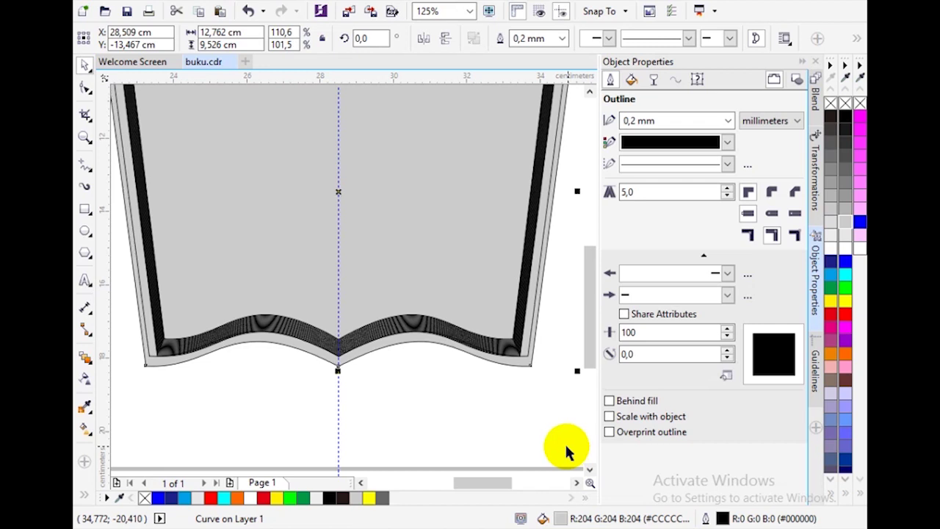
{"action": "scroll", "coordinate": [453, 411], "scroll_direction": "down", "scroll_amount": 2}
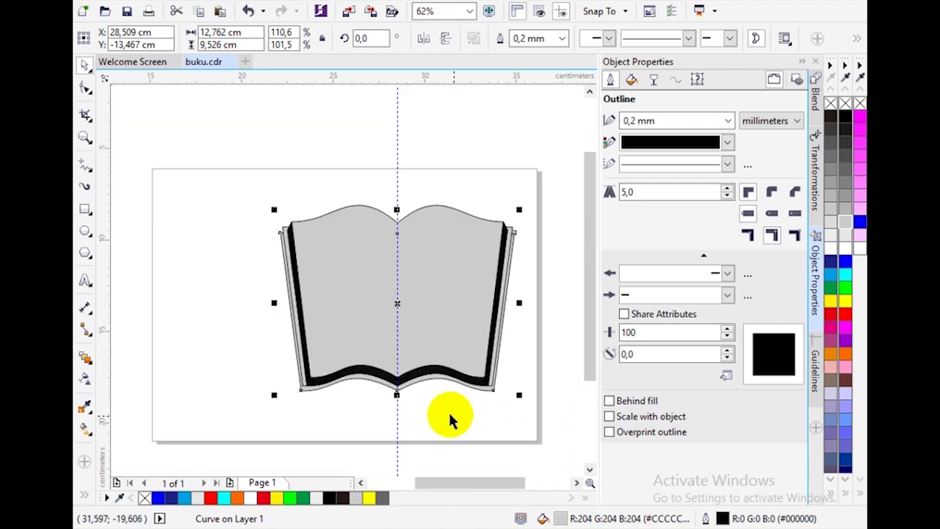
{"action": "left_click", "coordinate": [463, 417]}
- Set the outline colour of the outermost grey book shape to red
{"action": "scroll", "coordinate": [495, 295], "scroll_direction": "up", "scroll_amount": 2}
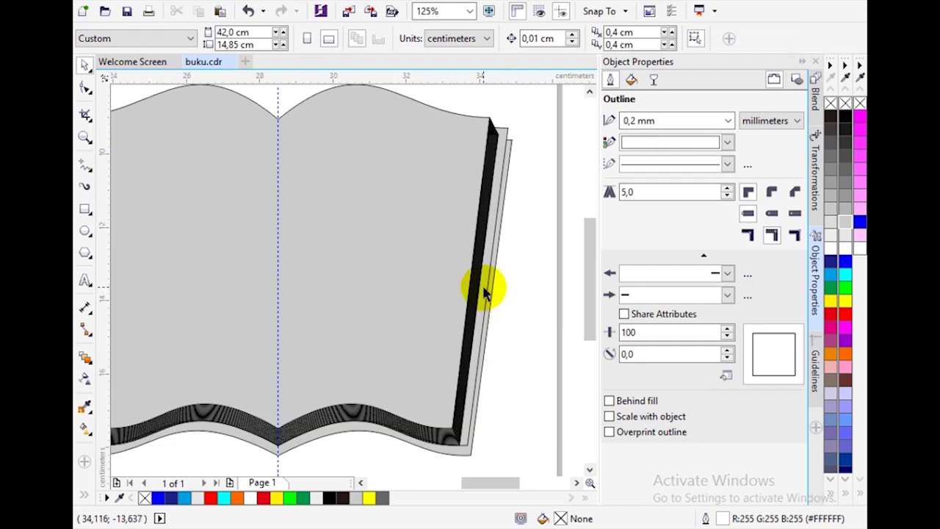
{"action": "left_click", "coordinate": [491, 295]}
{"action": "left_click", "coordinate": [526, 331]}
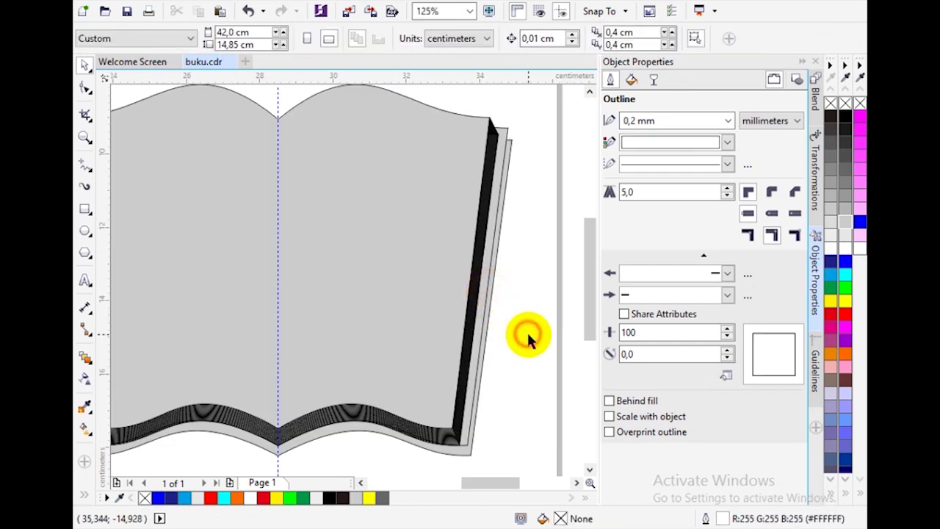
{"action": "scroll", "coordinate": [511, 324], "scroll_direction": "up", "scroll_amount": 4}
{"action": "left_click", "coordinate": [419, 279]}
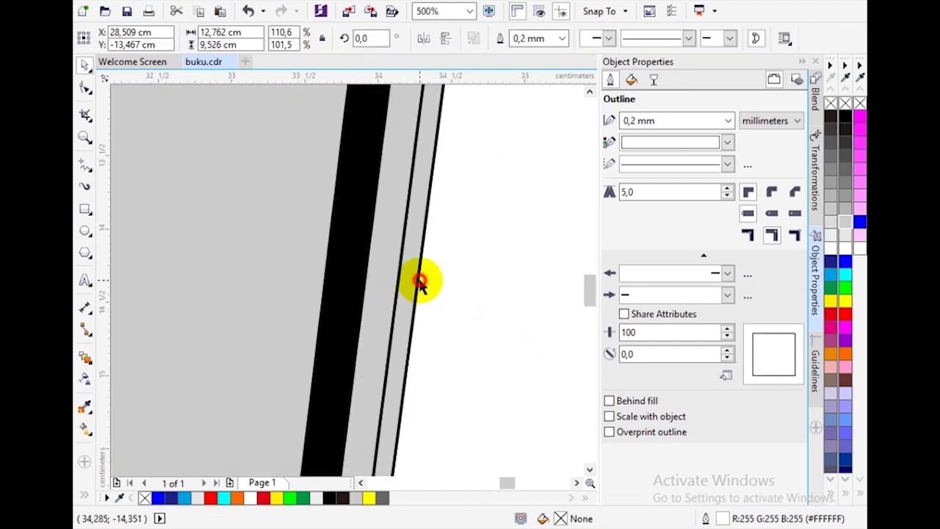
{"action": "left_click", "coordinate": [727, 142]}
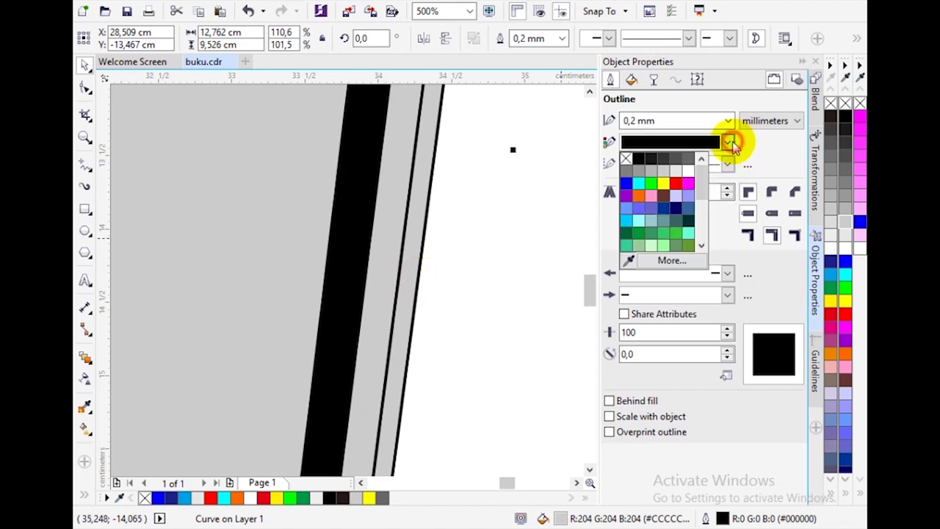
{"action": "left_click", "coordinate": [674, 185]}
{"action": "left_click", "coordinate": [492, 230]}
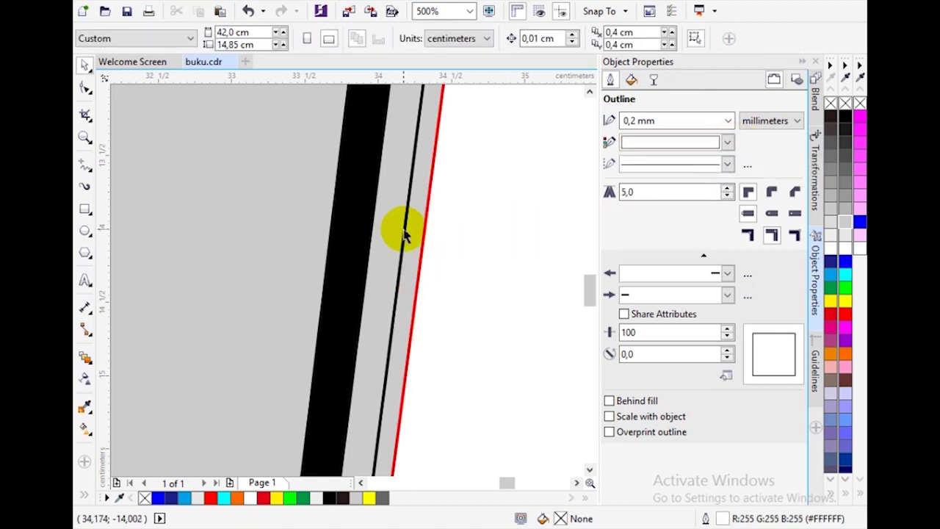
- Give the grey shape just inside the outermost one a red outline as well
{"action": "left_click", "coordinate": [405, 233]}
{"action": "left_click", "coordinate": [725, 142]}
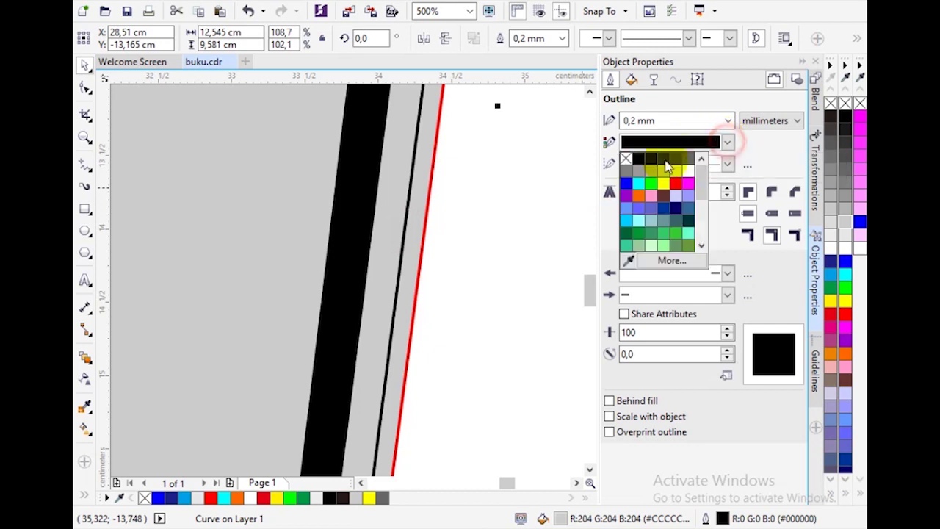
{"action": "left_click", "coordinate": [675, 183]}
- Blend the outer red-outlined shape into the inner one with 20 steps to form the cover edge
{"action": "scroll", "coordinate": [482, 203], "scroll_direction": "down", "scroll_amount": 4}
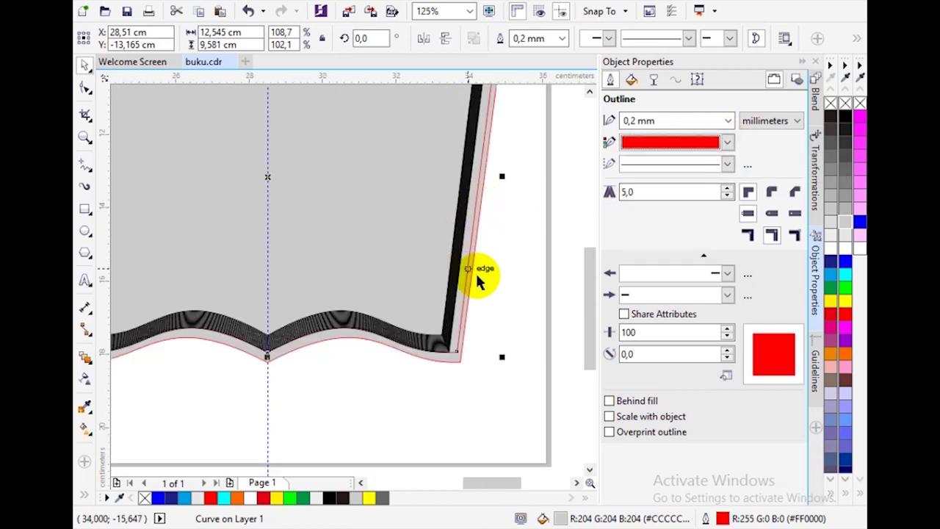
{"action": "scroll", "coordinate": [478, 281], "scroll_direction": "down", "scroll_amount": 1}
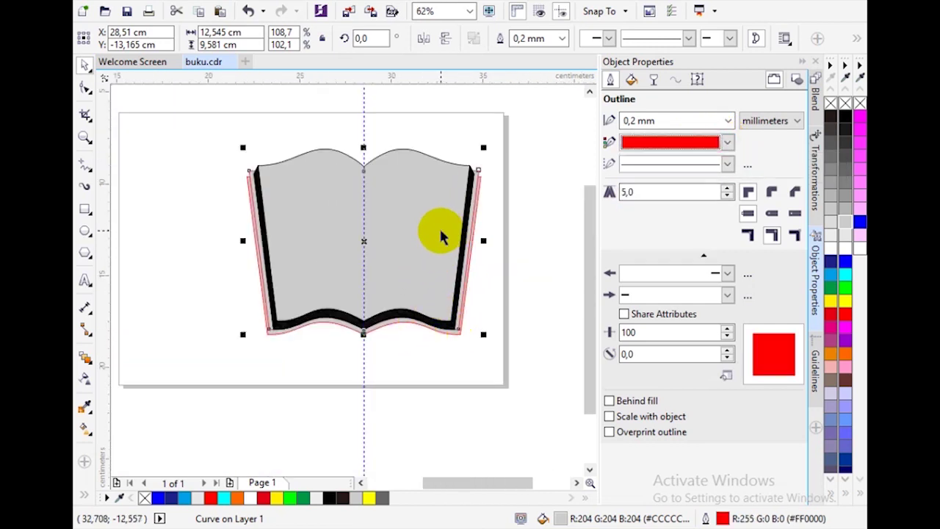
{"action": "scroll", "coordinate": [440, 235], "scroll_direction": "up", "scroll_amount": 1}
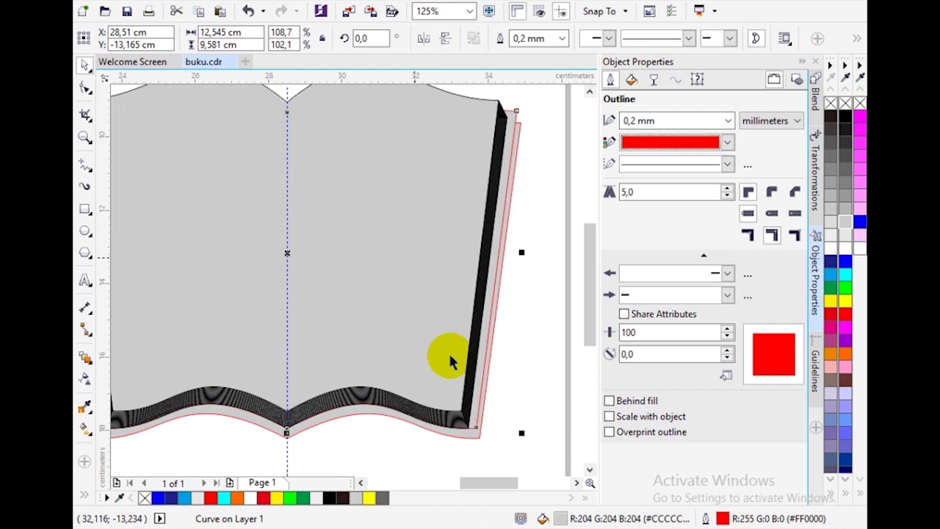
{"action": "left_click", "coordinate": [85, 358]}
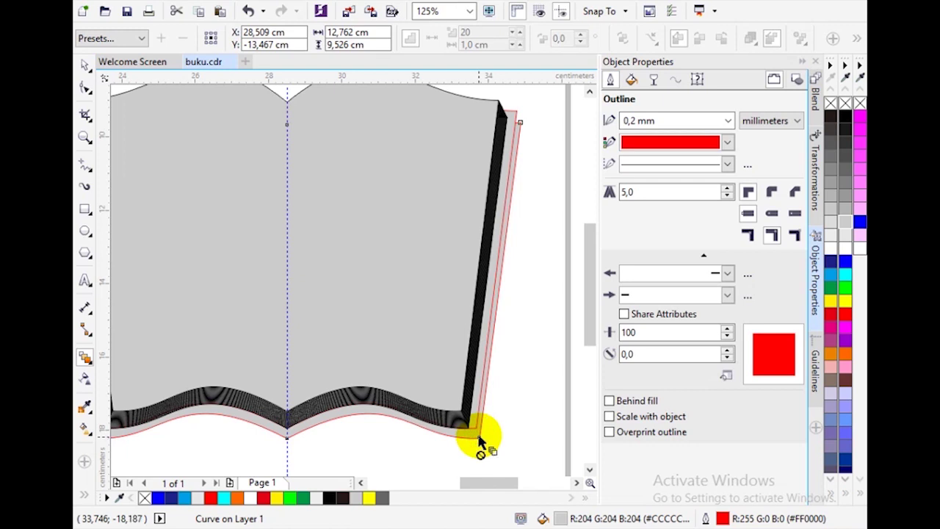
{"action": "left_click_drag", "start_coordinate": [481, 435], "coordinate": [481, 435]}
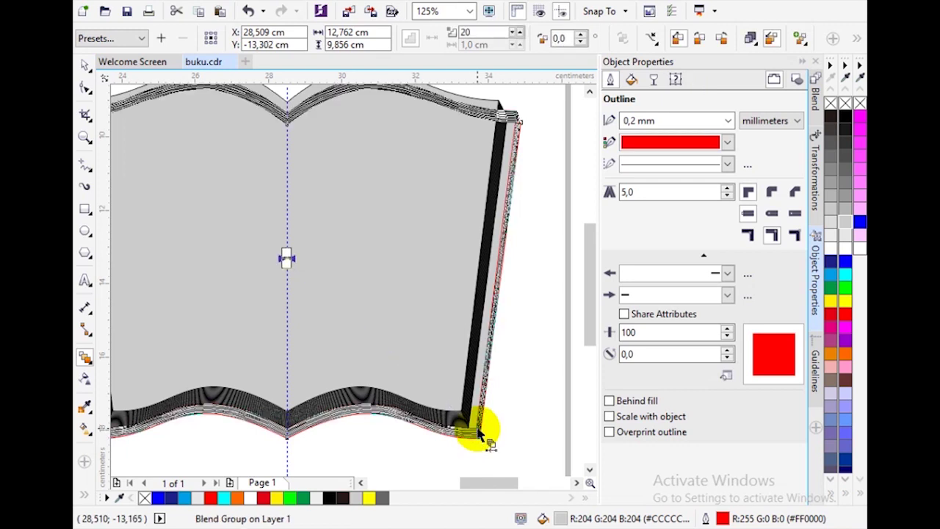
{"action": "scroll", "coordinate": [485, 345], "scroll_direction": "down", "scroll_amount": 1}
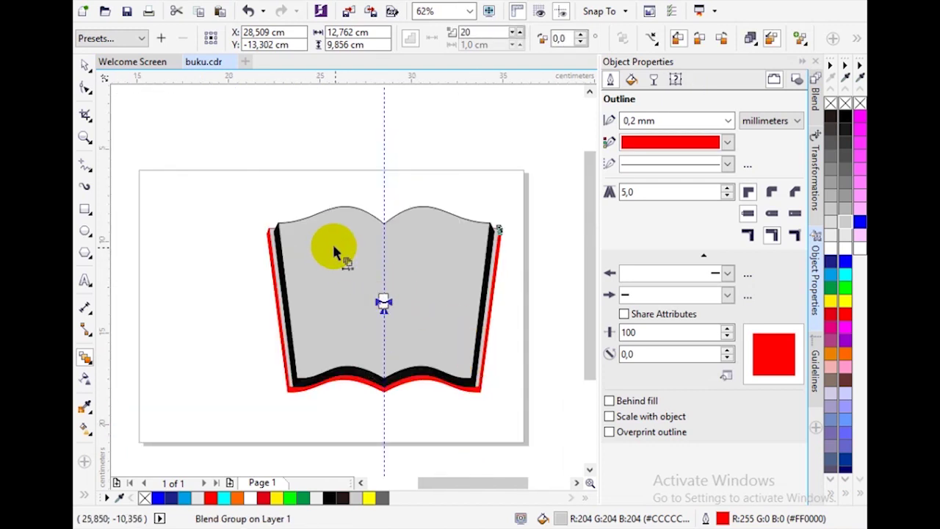
{"action": "scroll", "coordinate": [332, 250], "scroll_direction": "up", "scroll_amount": 1}
{"action": "left_click", "coordinate": [290, 206]}
{"action": "scroll", "coordinate": [334, 275], "scroll_direction": "down", "scroll_amount": 1}
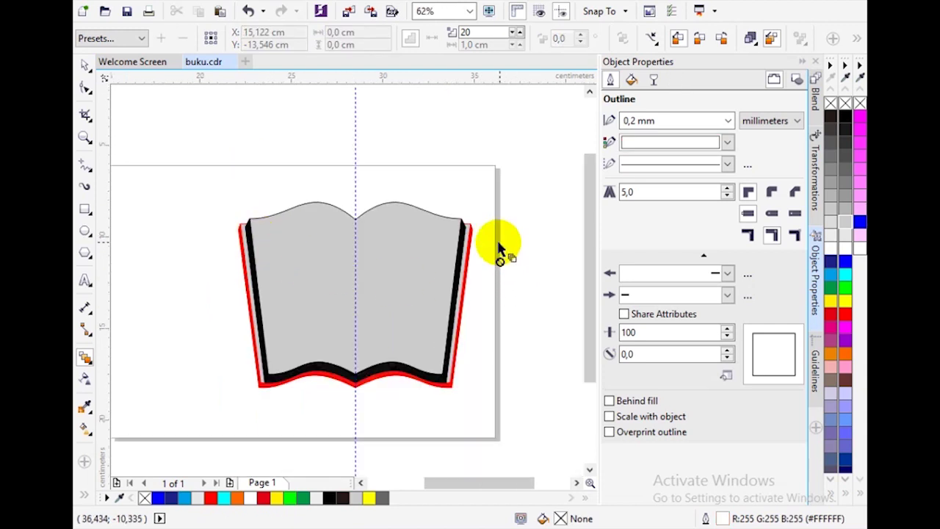
- Fill the inner shape of the red cover blend with cyan
{"action": "scroll", "coordinate": [493, 248], "scroll_direction": "up", "scroll_amount": 1}
{"action": "scroll", "coordinate": [462, 275], "scroll_direction": "down", "scroll_amount": 1}
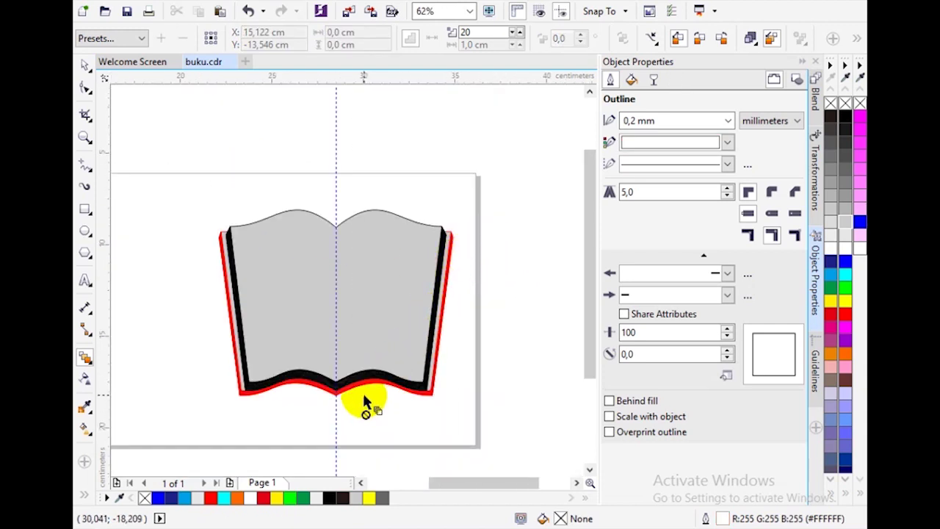
{"action": "scroll", "coordinate": [365, 400], "scroll_direction": "up", "scroll_amount": 1}
{"action": "scroll", "coordinate": [367, 389], "scroll_direction": "down", "scroll_amount": 1}
{"action": "left_click", "coordinate": [83, 66]}
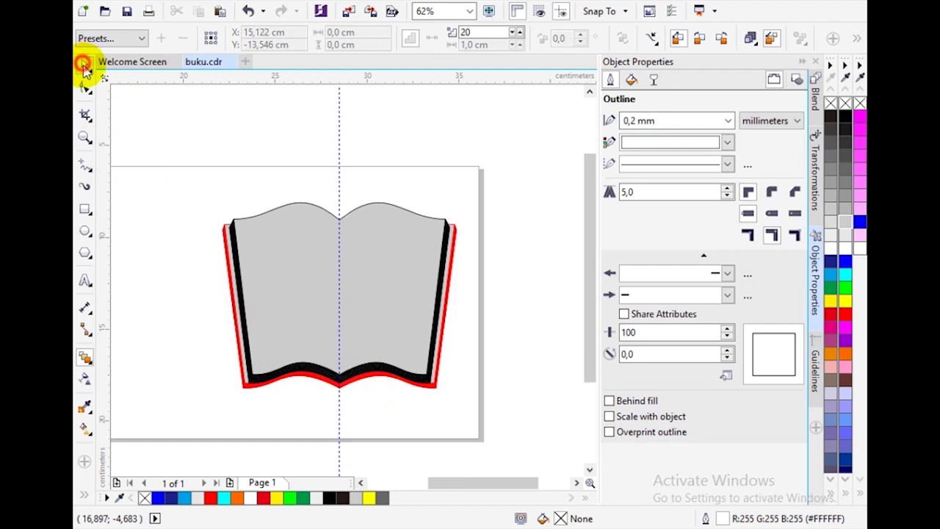
{"action": "scroll", "coordinate": [441, 287], "scroll_direction": "up", "scroll_amount": 1}
{"action": "scroll", "coordinate": [405, 235], "scroll_direction": "up", "scroll_amount": 1}
{"action": "left_click", "coordinate": [404, 235]}
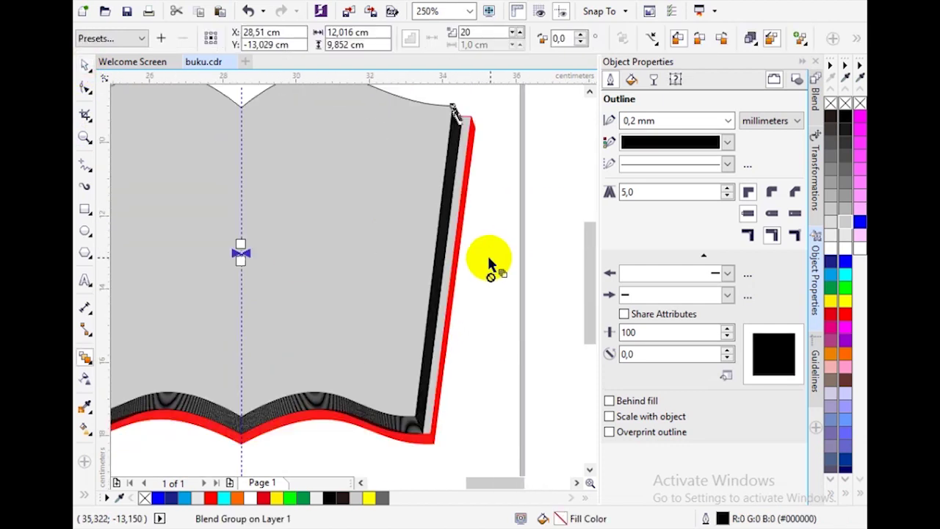
{"action": "left_click", "coordinate": [459, 237]}
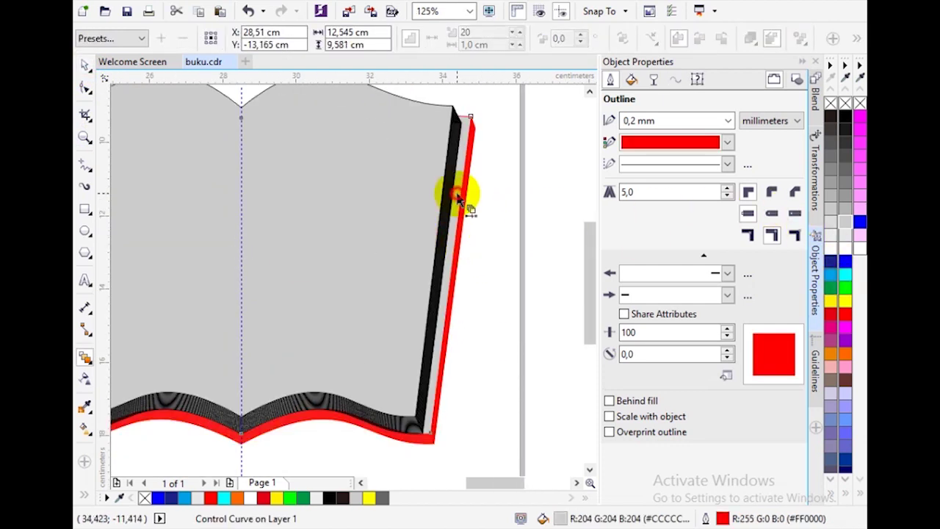
{"action": "left_click", "coordinate": [837, 325]}
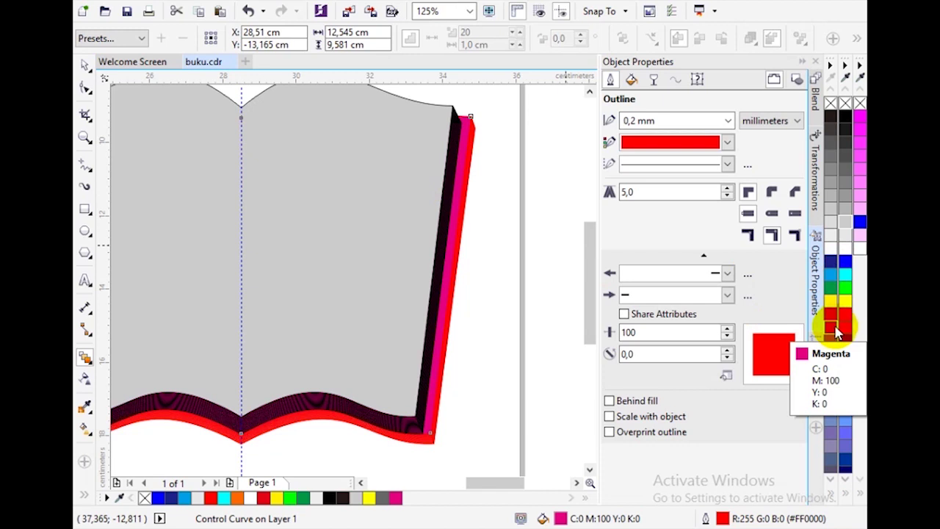
{"action": "left_click", "coordinate": [844, 282]}
{"action": "scroll", "coordinate": [499, 308], "scroll_direction": "down", "scroll_amount": 1}
{"action": "left_click", "coordinate": [393, 334]}
- Try to adjust the bottom centre node of the black page blend's back shape, and undo the change
{"action": "scroll", "coordinate": [367, 367], "scroll_direction": "up", "scroll_amount": 1}
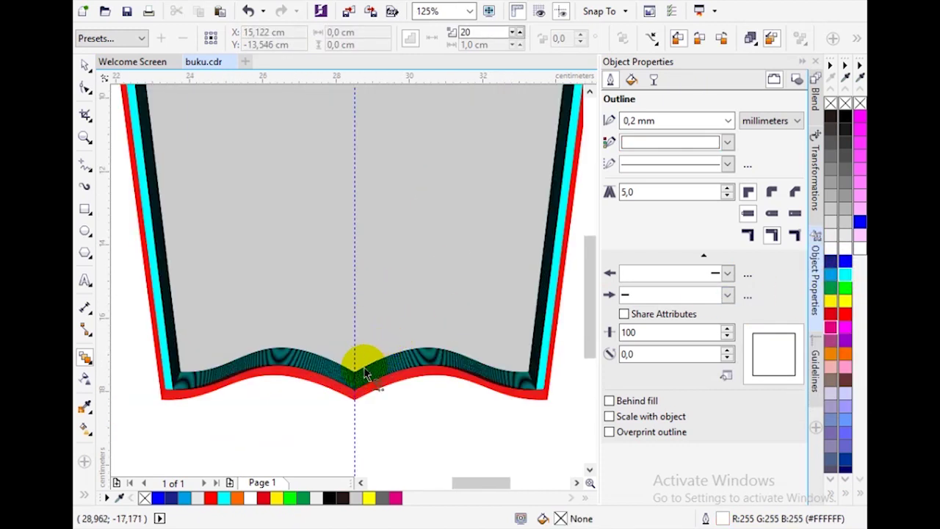
{"action": "left_click", "coordinate": [85, 66]}
{"action": "scroll", "coordinate": [289, 227], "scroll_direction": "down", "scroll_amount": 1}
{"action": "scroll", "coordinate": [287, 218], "scroll_direction": "up", "scroll_amount": 1}
{"action": "scroll", "coordinate": [287, 219], "scroll_direction": "down", "scroll_amount": 1}
{"action": "scroll", "coordinate": [334, 359], "scroll_direction": "up", "scroll_amount": 1}
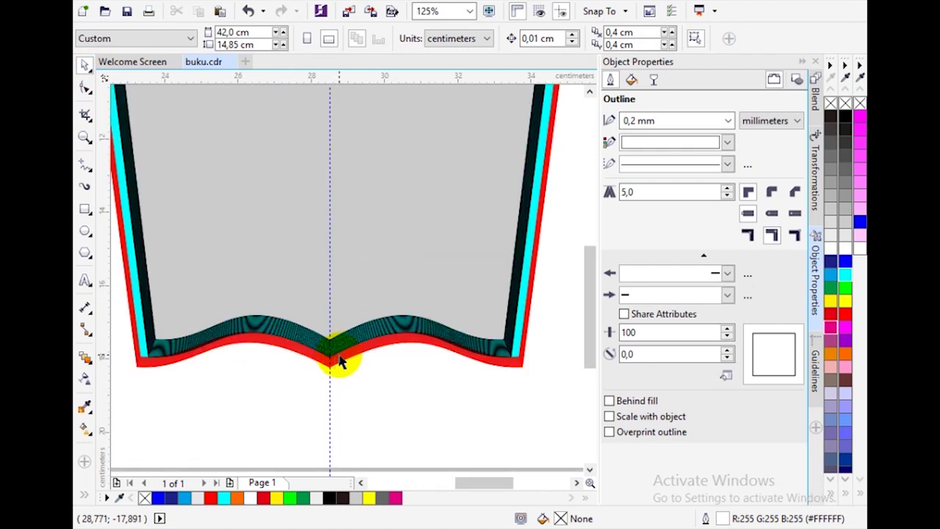
{"action": "key", "text": "space"}
{"action": "left_click", "coordinate": [329, 365]}
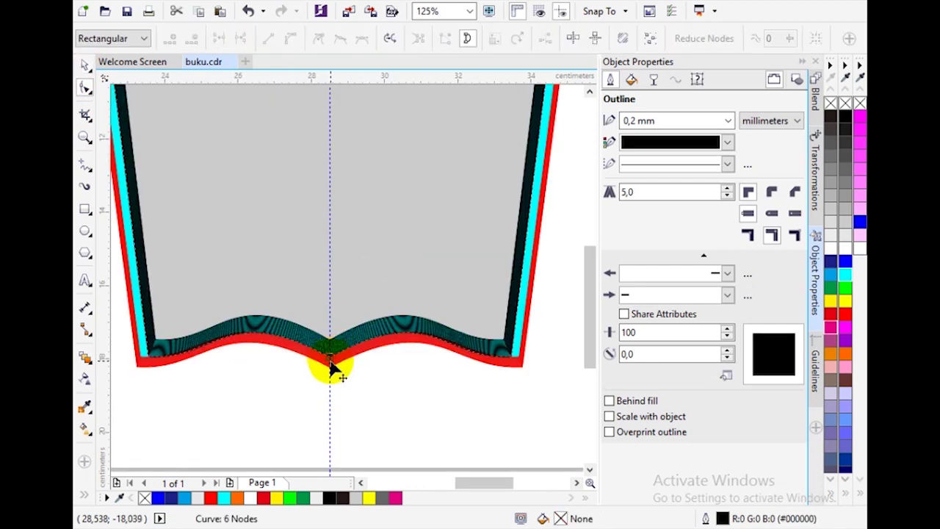
{"action": "left_click", "coordinate": [329, 363]}
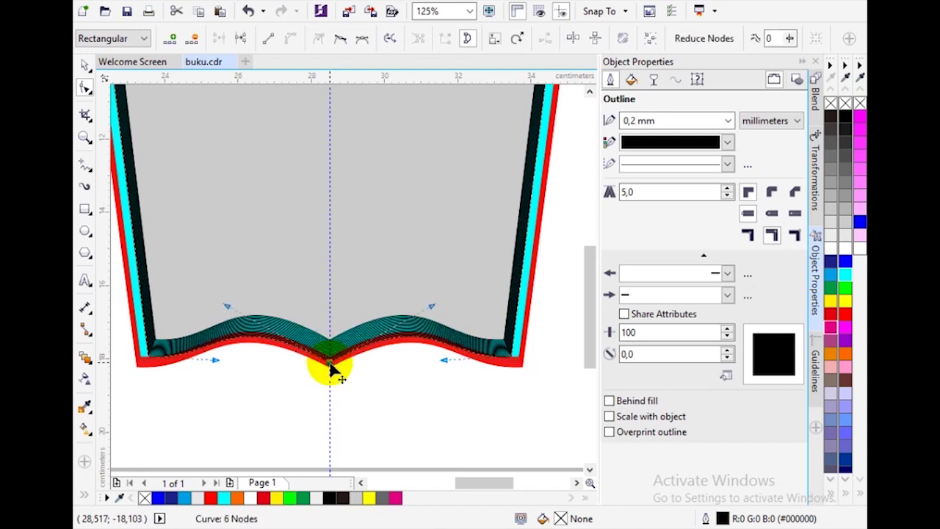
{"action": "key", "text": "ctrl+z"}
{"action": "scroll", "coordinate": [357, 243], "scroll_direction": "down", "scroll_amount": 3}
{"action": "scroll", "coordinate": [357, 203], "scroll_direction": "up", "scroll_amount": 3}
{"action": "scroll", "coordinate": [395, 243], "scroll_direction": "down", "scroll_amount": 3}
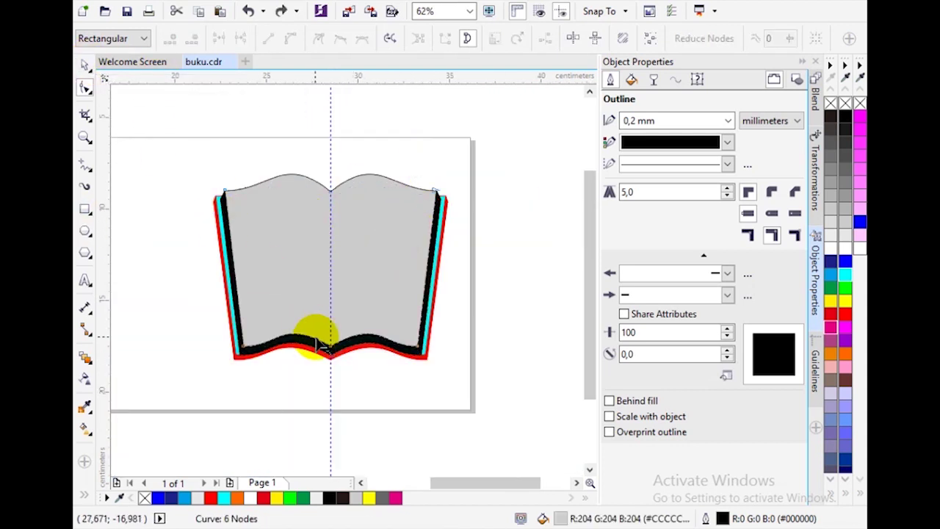
- Lower the bottom centre node of the front grey page shape to the fold and adjust its handles so the black edge tapers there
{"action": "scroll", "coordinate": [334, 352], "scroll_direction": "up", "scroll_amount": 3}
{"action": "left_click", "coordinate": [351, 367]}
{"action": "left_click_drag", "start_coordinate": [341, 355], "coordinate": [348, 367]}
{"action": "left_click_drag", "start_coordinate": [440, 310], "coordinate": [438, 281]}
{"action": "left_click", "coordinate": [267, 323]}
{"action": "left_click_drag", "start_coordinate": [246, 304], "coordinate": [249, 289]}
{"action": "scroll", "coordinate": [290, 336], "scroll_direction": "down", "scroll_amount": 2}
{"action": "left_click", "coordinate": [269, 325]}
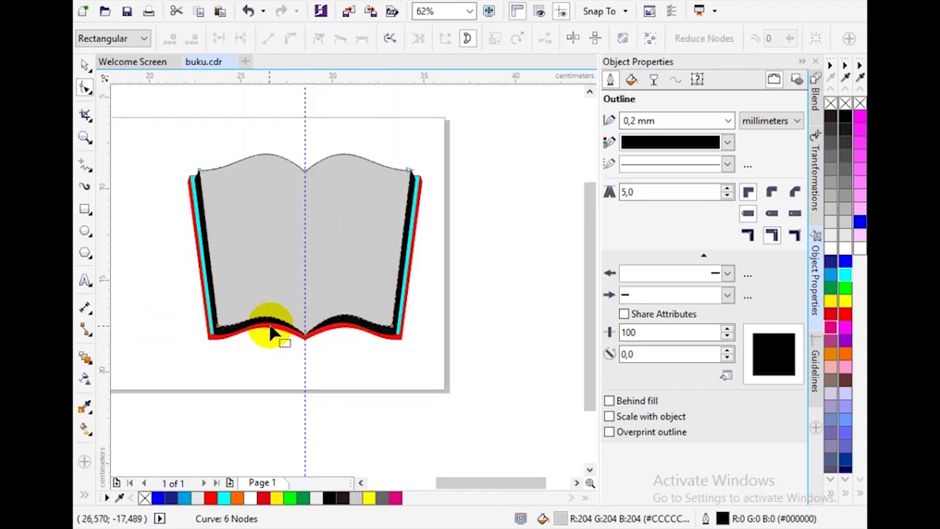
{"action": "left_click", "coordinate": [296, 346]}
{"action": "left_click", "coordinate": [88, 70]}
{"action": "key", "text": "Escape"}
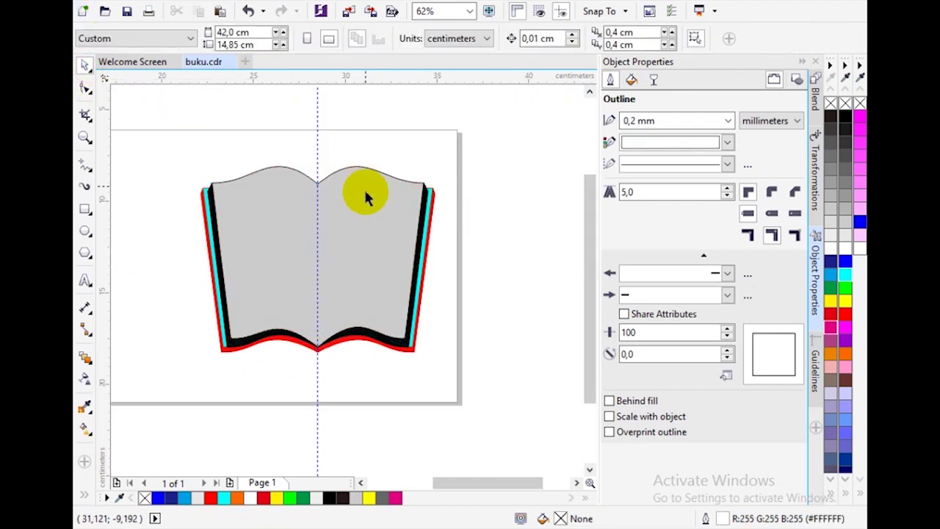
- Fill the front grey page shape with white
{"action": "left_click", "coordinate": [379, 253]}
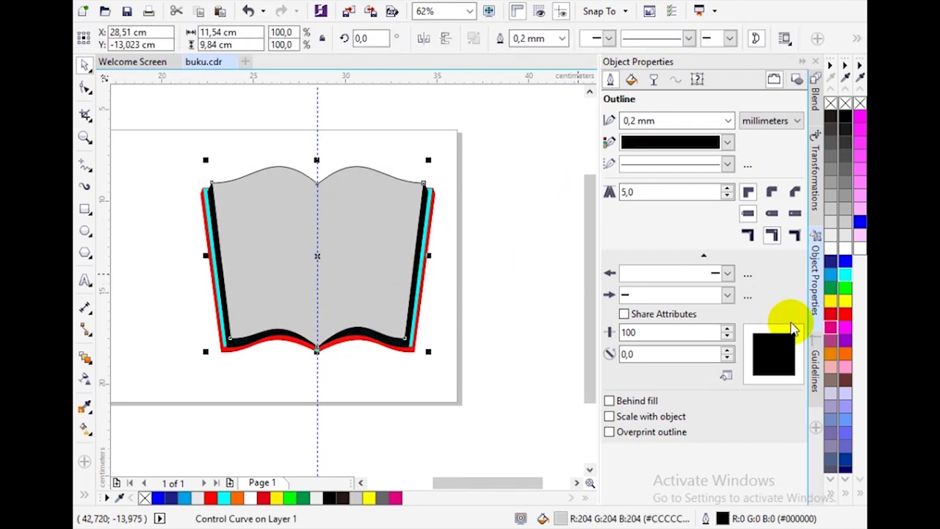
{"action": "left_click", "coordinate": [845, 237]}
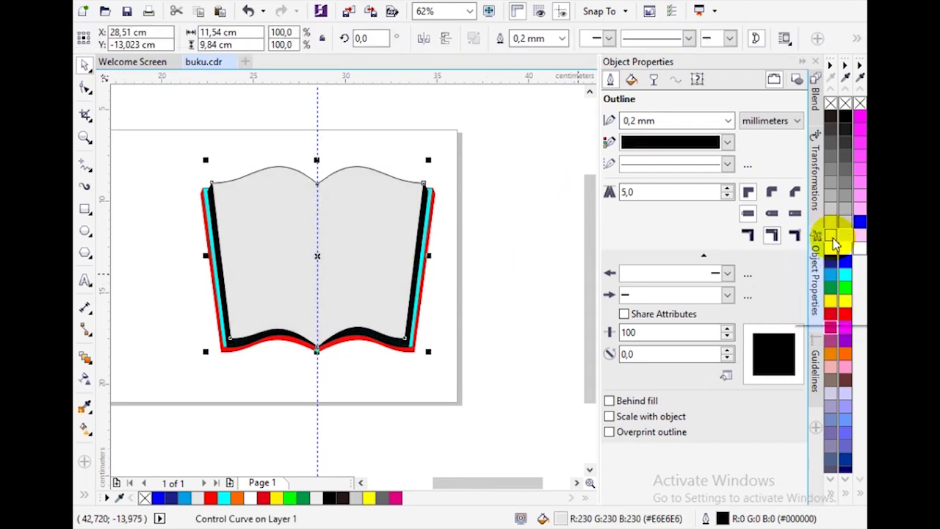
{"action": "left_click", "coordinate": [837, 235]}
{"action": "key", "text": "Escape"}
{"action": "scroll", "coordinate": [397, 205], "scroll_direction": "up", "scroll_amount": 2}
{"action": "scroll", "coordinate": [393, 201], "scroll_direction": "down", "scroll_amount": 2}
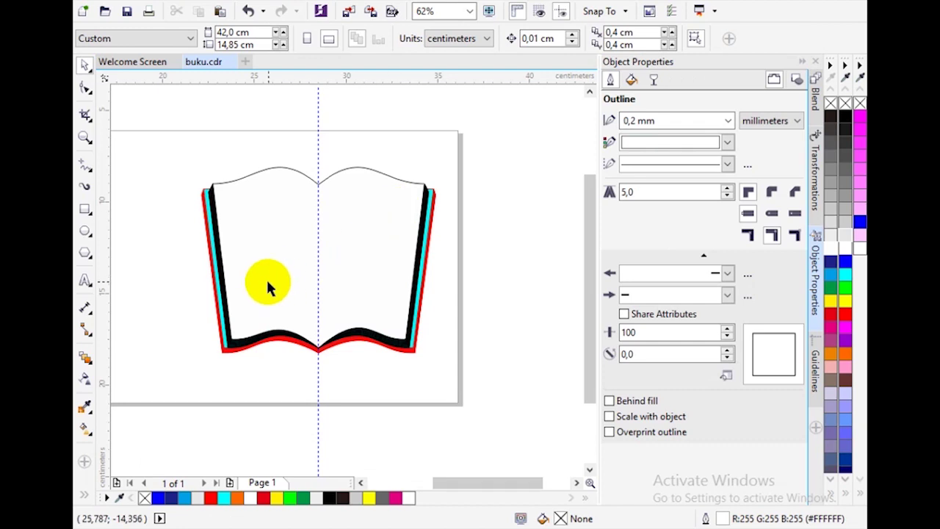
- Try to fill the black page-edge blend with grey, and undo the change
{"action": "scroll", "coordinate": [413, 308], "scroll_direction": "up", "scroll_amount": 2}
{"action": "left_click", "coordinate": [405, 290]}
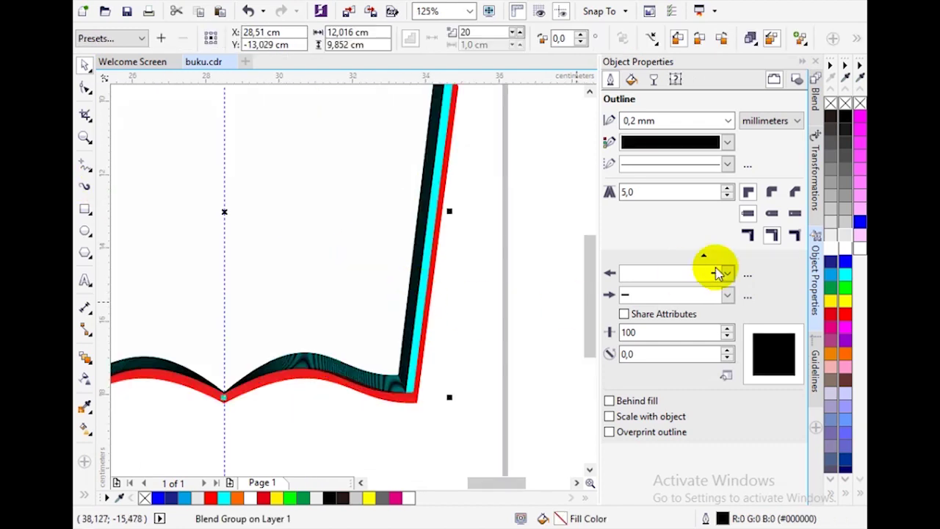
{"action": "left_click", "coordinate": [833, 174]}
{"action": "key", "text": "ctrl+z"}
{"action": "key", "text": "Escape"}
{"action": "scroll", "coordinate": [436, 204], "scroll_direction": "down", "scroll_amount": 2}
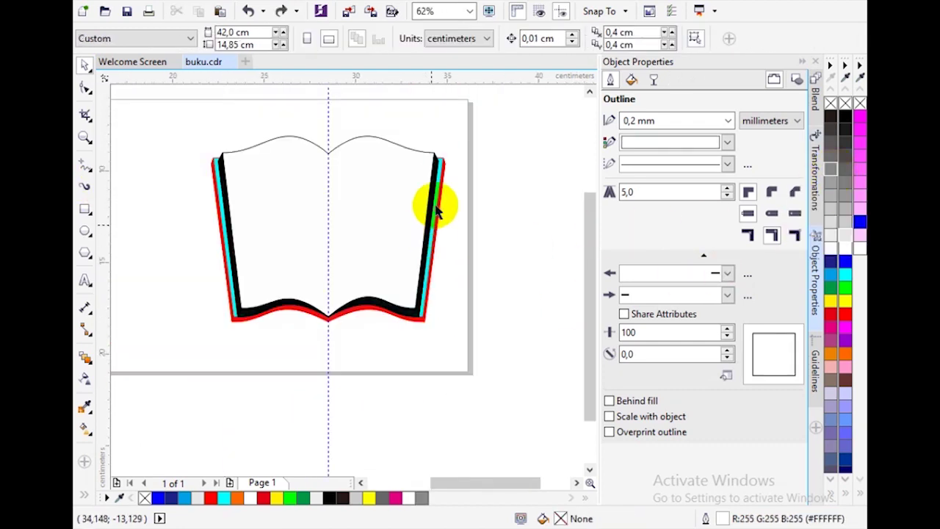
- Change the white front page shape's outline colour to light grey (#B3B3B3)
{"action": "scroll", "coordinate": [522, 143], "scroll_direction": "up", "scroll_amount": 6}
{"action": "left_click", "coordinate": [522, 138]}
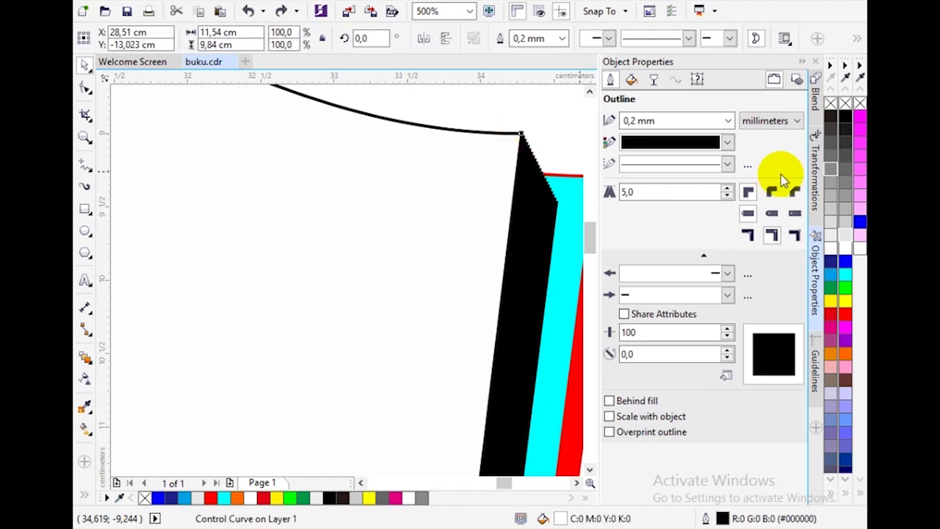
{"action": "left_click", "coordinate": [726, 143]}
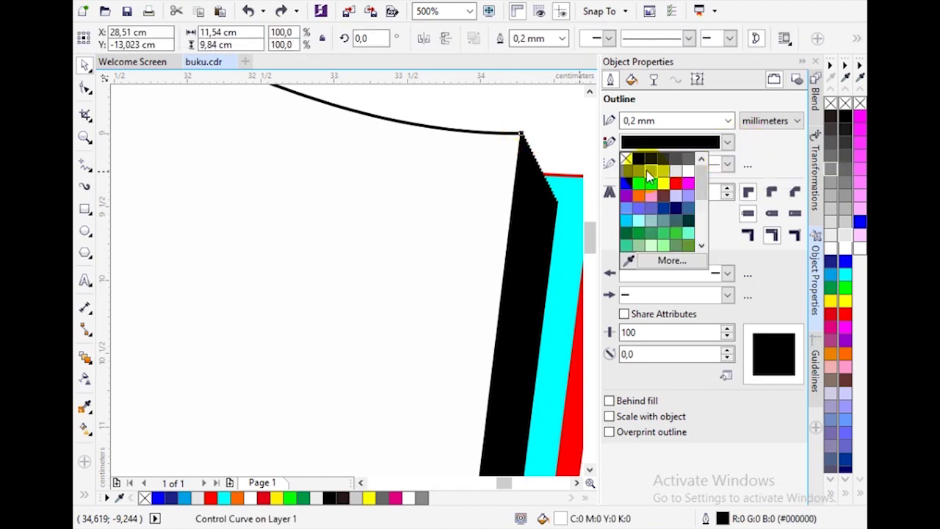
{"action": "left_click", "coordinate": [649, 171]}
{"action": "scroll", "coordinate": [510, 180], "scroll_direction": "down", "scroll_amount": 1}
- Change the outline of the page blend's back shape to dark grey
{"action": "scroll", "coordinate": [505, 176], "scroll_direction": "up", "scroll_amount": 3}
{"action": "left_click", "coordinate": [514, 198]}
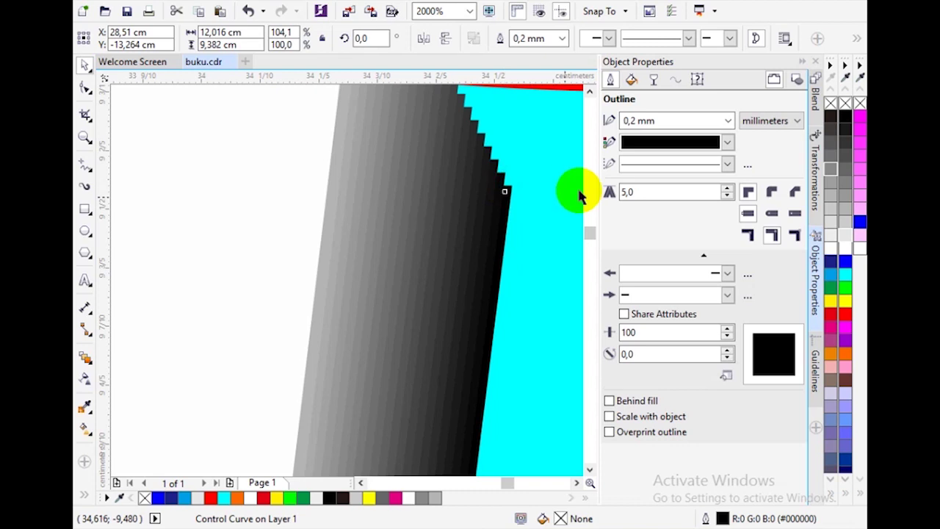
{"action": "left_click", "coordinate": [726, 142]}
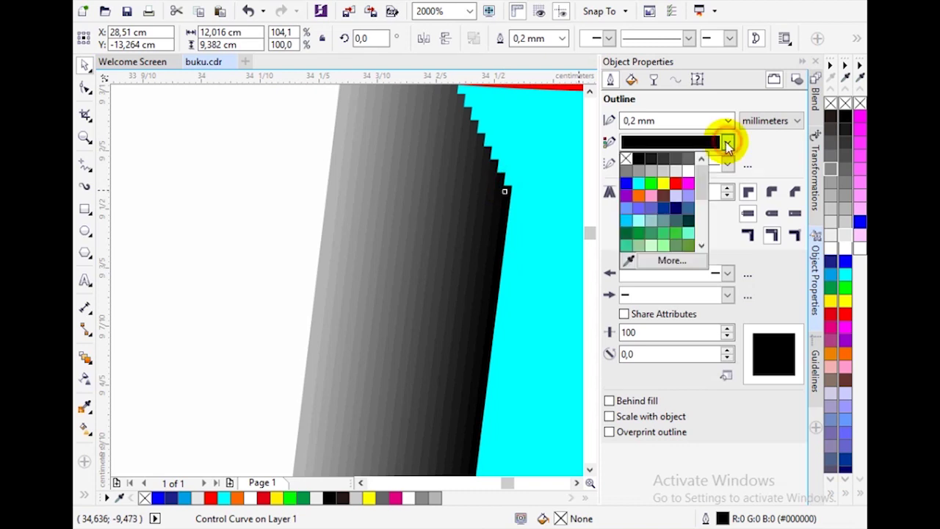
{"action": "left_click", "coordinate": [675, 158]}
{"action": "scroll", "coordinate": [509, 168], "scroll_direction": "down", "scroll_amount": 6}
{"action": "scroll", "coordinate": [425, 221], "scroll_direction": "up", "scroll_amount": 1}
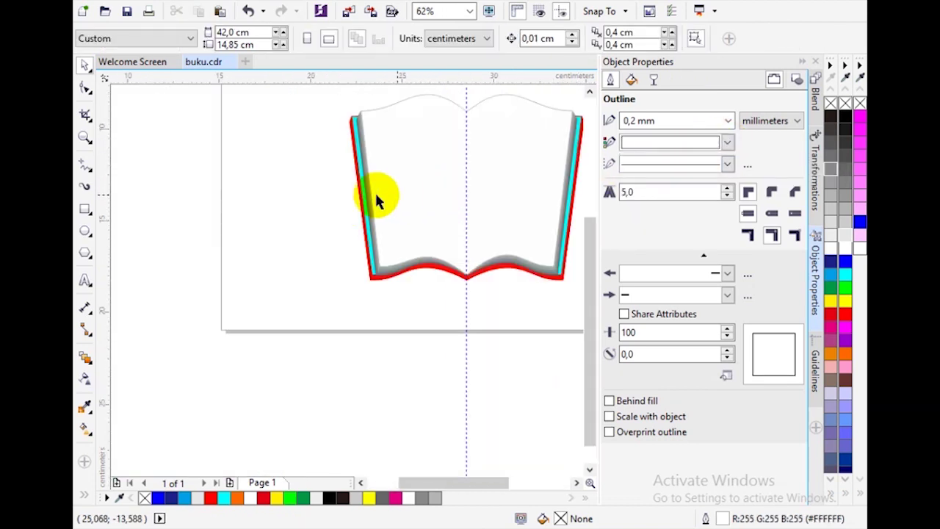
- Examine the grey shading of the blended page edges along the bottom of the book
{"action": "scroll", "coordinate": [360, 290], "scroll_direction": "up", "scroll_amount": 2}
{"action": "scroll", "coordinate": [308, 297], "scroll_direction": "down", "scroll_amount": 1}
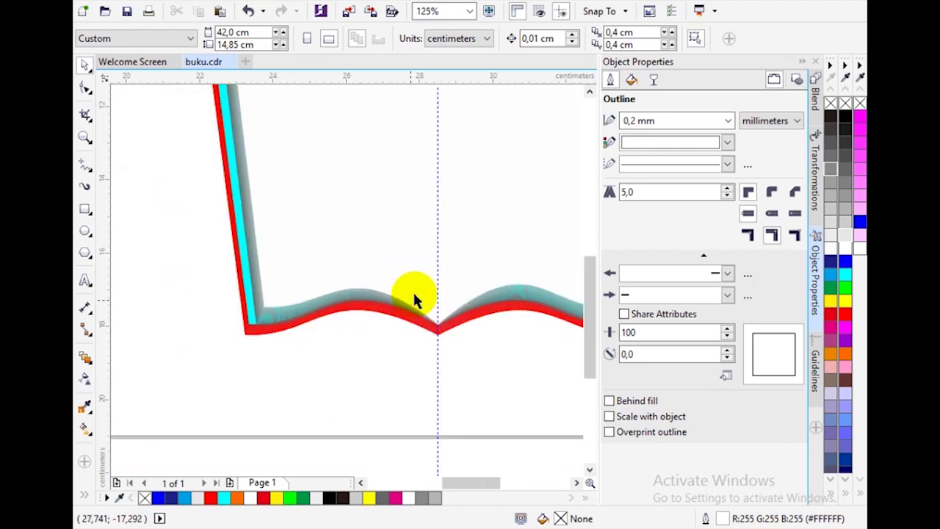
{"action": "scroll", "coordinate": [416, 300], "scroll_direction": "up", "scroll_amount": 1}
{"action": "left_click", "coordinate": [387, 403]}
{"action": "scroll", "coordinate": [393, 351], "scroll_direction": "down", "scroll_amount": 1}
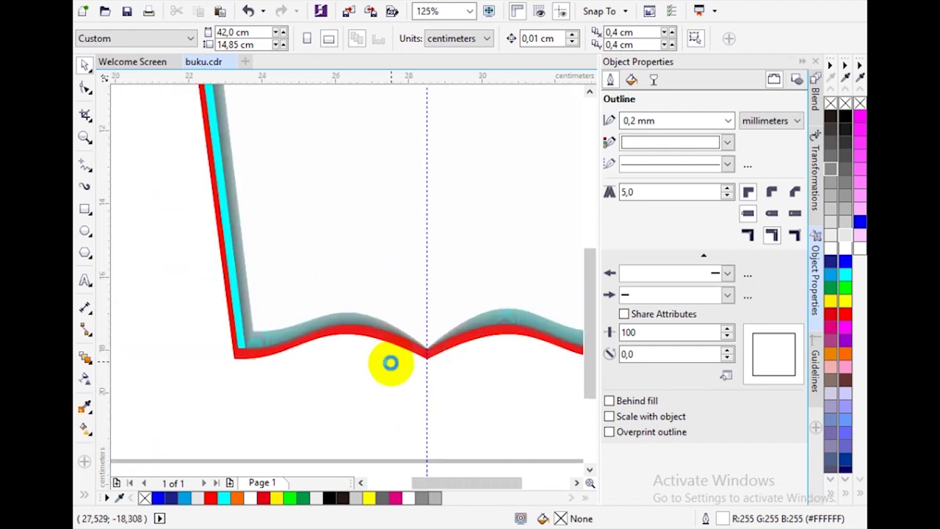
{"action": "scroll", "coordinate": [508, 329], "scroll_direction": "down", "scroll_amount": 2}
{"action": "left_click", "coordinate": [509, 329]}
{"action": "scroll", "coordinate": [347, 327], "scroll_direction": "up", "scroll_amount": 1}
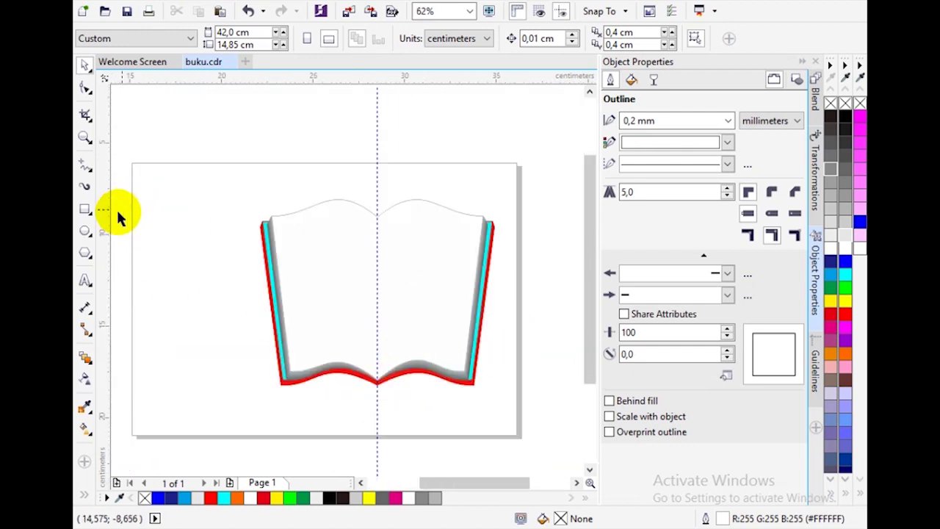
- Draw a wavy line about 4.7 cm wide under the left page's top edge with the 3-Point Curve tool
{"action": "left_click", "coordinate": [92, 174]}
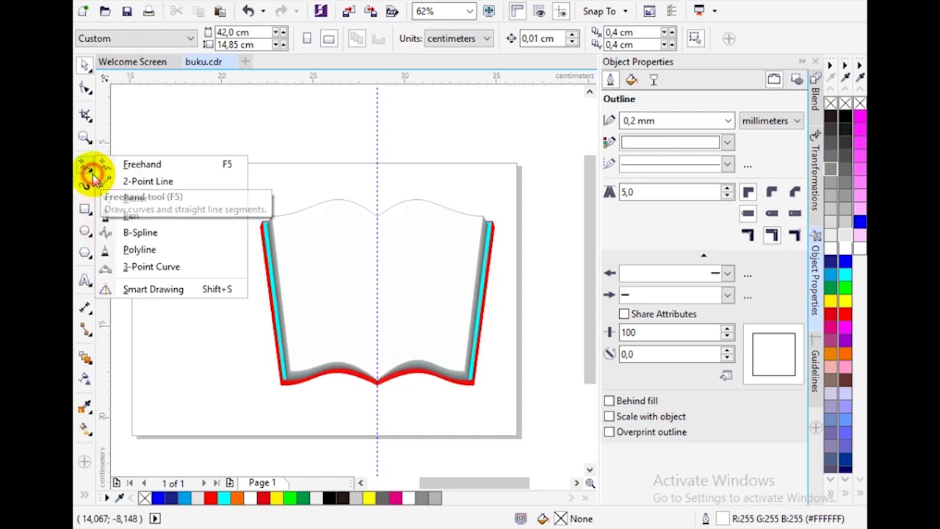
{"action": "left_click", "coordinate": [145, 269]}
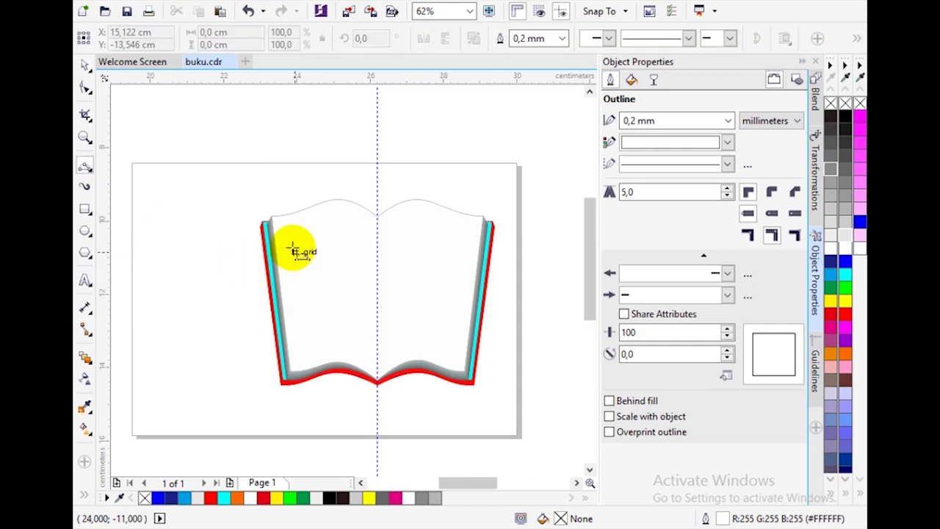
{"action": "scroll", "coordinate": [293, 246], "scroll_direction": "up", "scroll_amount": 2}
{"action": "left_click_drag", "start_coordinate": [279, 236], "coordinate": [444, 228]}
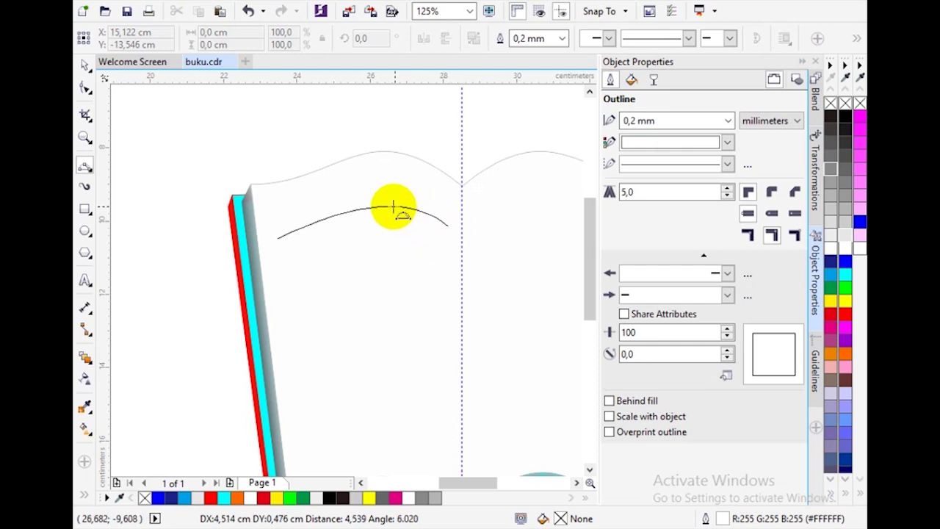
{"action": "left_click_drag", "start_coordinate": [394, 207], "coordinate": [388, 197]}
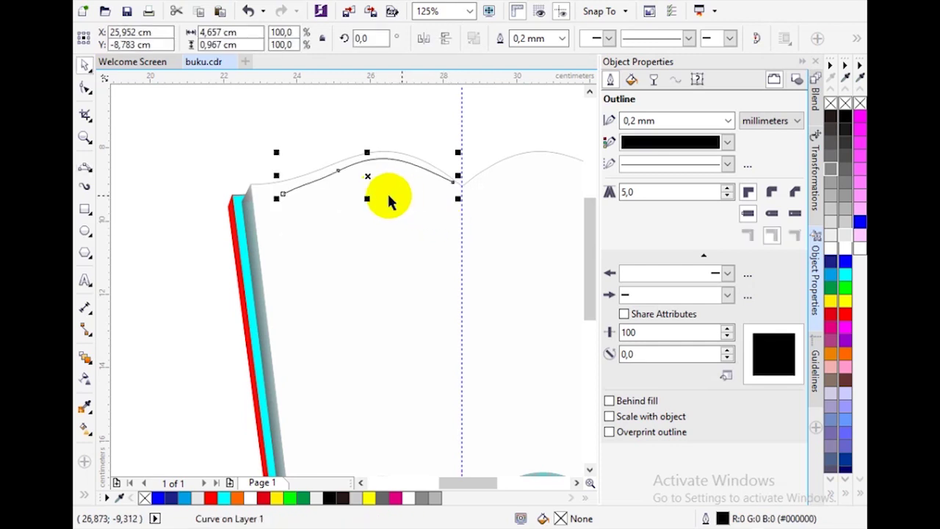
- Reshape the new line with the Shape tool, bending its outer left end to follow the page's top edge
{"action": "left_click", "coordinate": [85, 86]}
{"action": "scroll", "coordinate": [405, 171], "scroll_direction": "up", "scroll_amount": 2}
{"action": "left_click_drag", "start_coordinate": [466, 190], "coordinate": [476, 198]}
{"action": "scroll", "coordinate": [301, 185], "scroll_direction": "down", "scroll_amount": 2}
{"action": "scroll", "coordinate": [279, 195], "scroll_direction": "up", "scroll_amount": 2}
{"action": "left_click", "coordinate": [244, 204]}
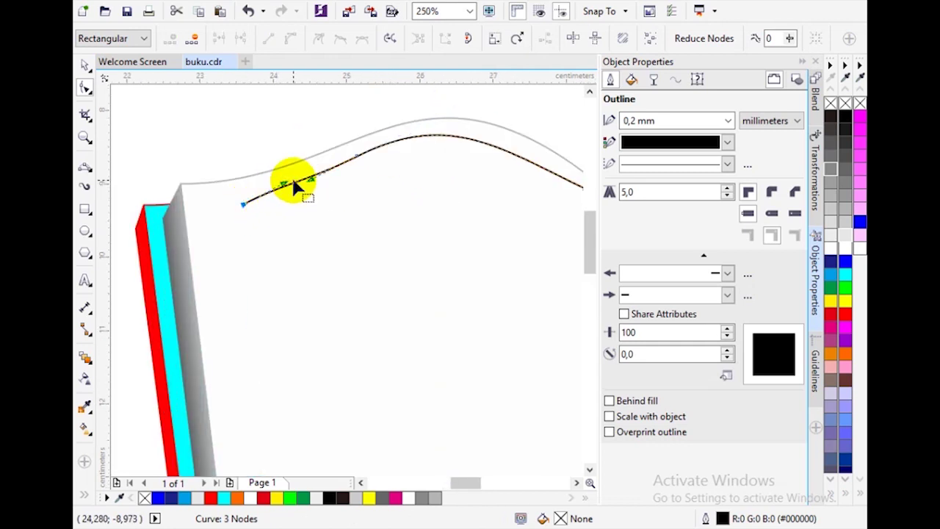
{"action": "left_click_drag", "start_coordinate": [284, 184], "coordinate": [298, 193]}
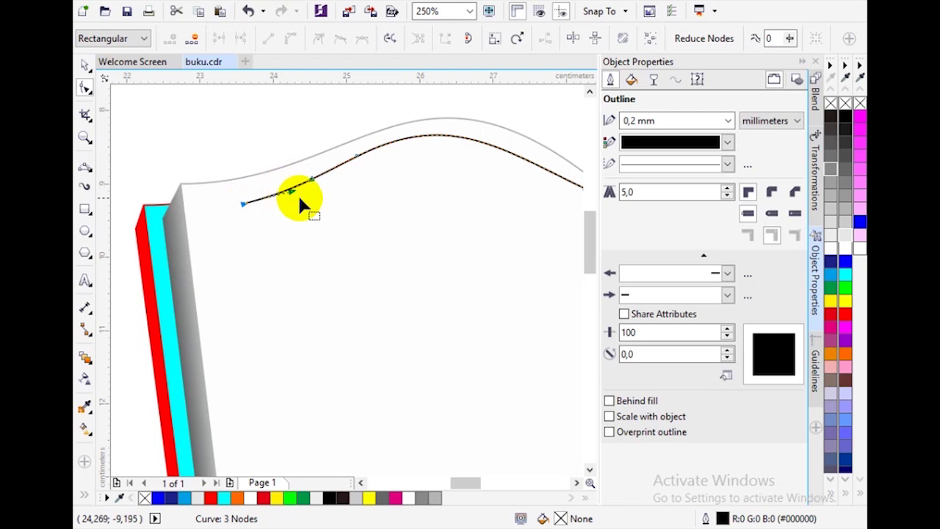
- Adjust the handle at the line's middle node to smooth the transition into the hump
{"action": "scroll", "coordinate": [300, 191], "scroll_direction": "down", "scroll_amount": 2}
{"action": "scroll", "coordinate": [394, 181], "scroll_direction": "up", "scroll_amount": 4}
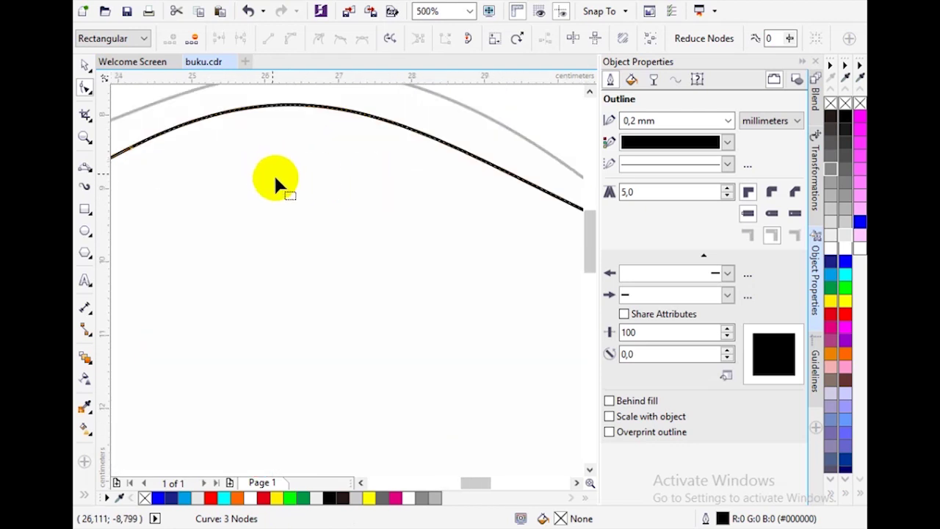
{"action": "scroll", "coordinate": [273, 173], "scroll_direction": "down", "scroll_amount": 2}
{"action": "scroll", "coordinate": [181, 152], "scroll_direction": "up", "scroll_amount": 2}
{"action": "left_click_drag", "start_coordinate": [220, 166], "coordinate": [235, 168]}
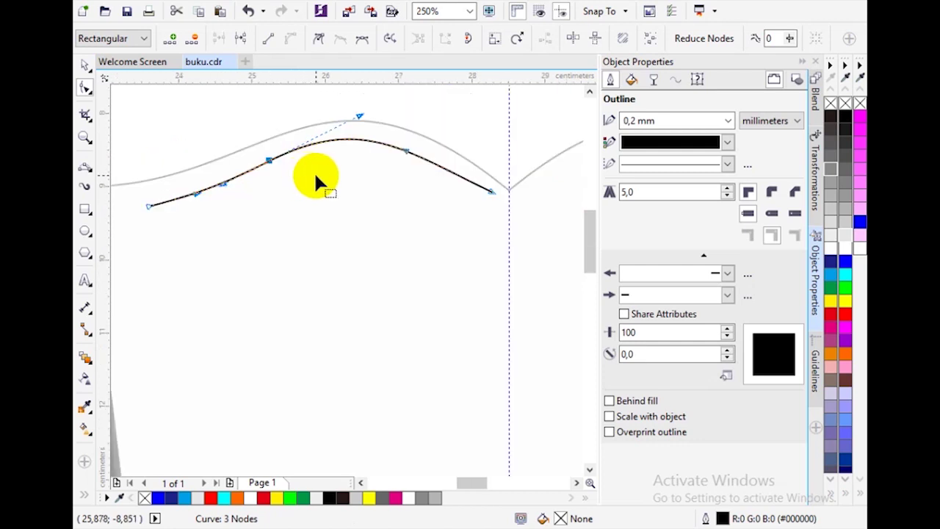
{"action": "scroll", "coordinate": [315, 177], "scroll_direction": "down", "scroll_amount": 2}
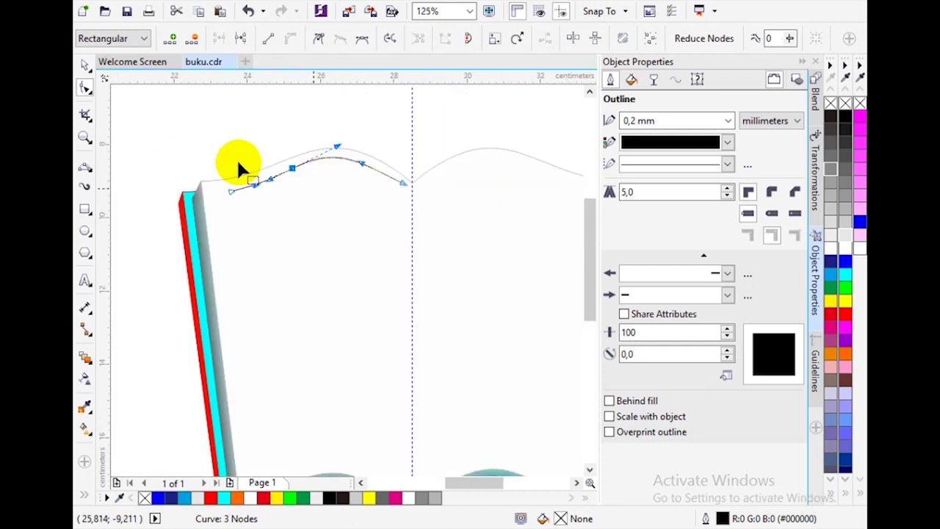
- Move the wavy line down to the upper part of the left page, centred at about X 25.75, Y -10.45 cm
{"action": "left_click", "coordinate": [83, 64]}
{"action": "left_click", "coordinate": [224, 110]}
{"action": "left_click", "coordinate": [304, 162]}
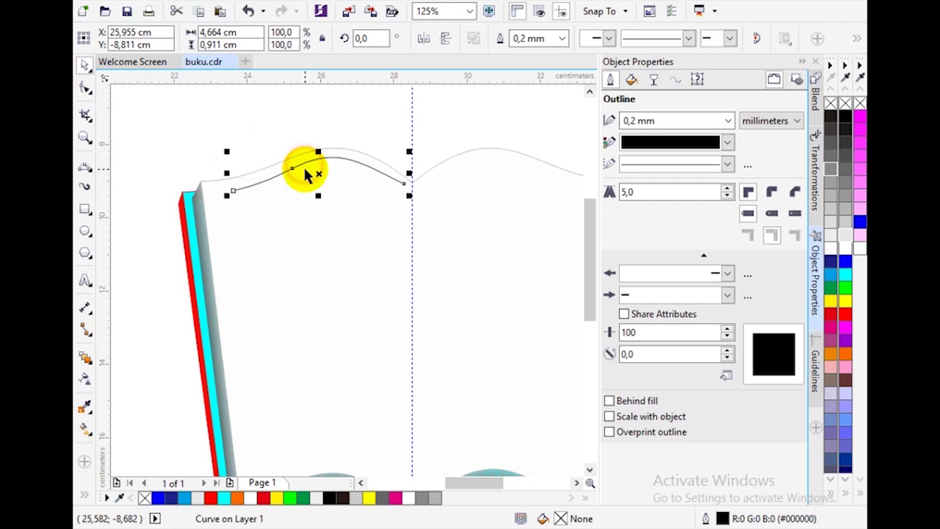
{"action": "left_click_drag", "start_coordinate": [303, 163], "coordinate": [301, 211]}
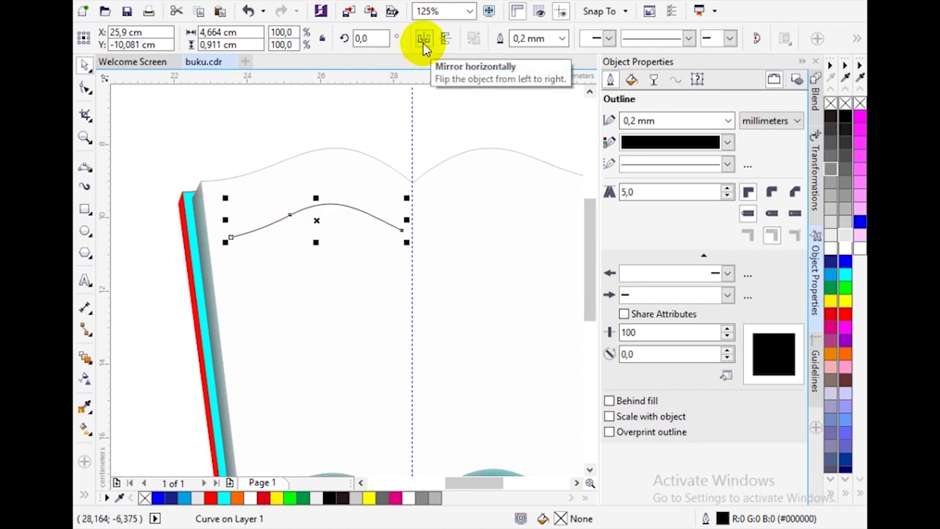
{"action": "left_click_drag", "start_coordinate": [315, 209], "coordinate": [320, 219]}
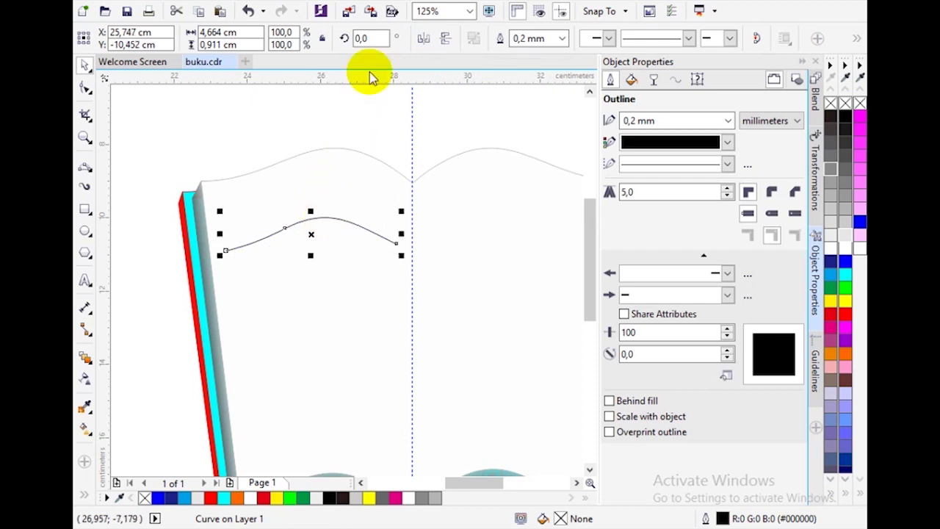
- Create a horizontally mirrored copy of the wavy line and place it at the same height on the right page
{"action": "left_click", "coordinate": [427, 41]}
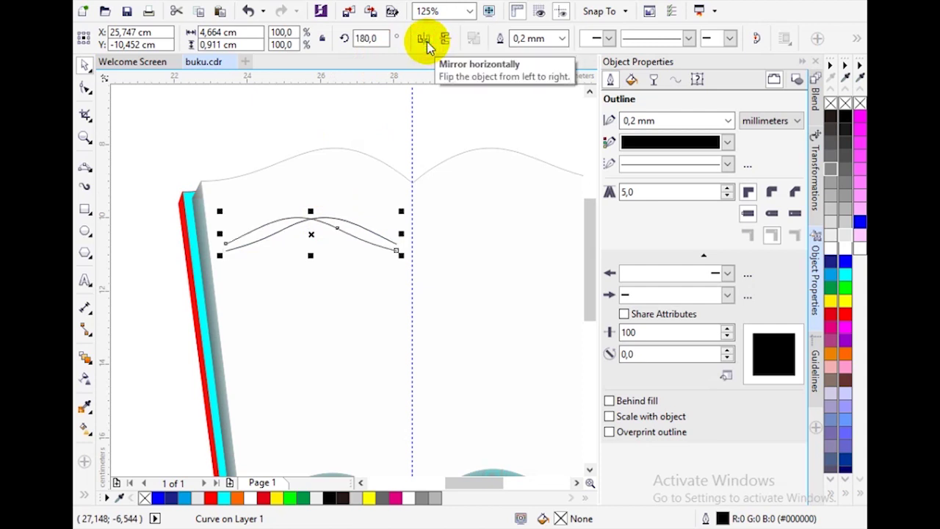
{"action": "left_click_drag", "start_coordinate": [344, 232], "coordinate": [544, 229]}
{"action": "left_click", "coordinate": [465, 273]}
{"action": "key", "text": "F3"}
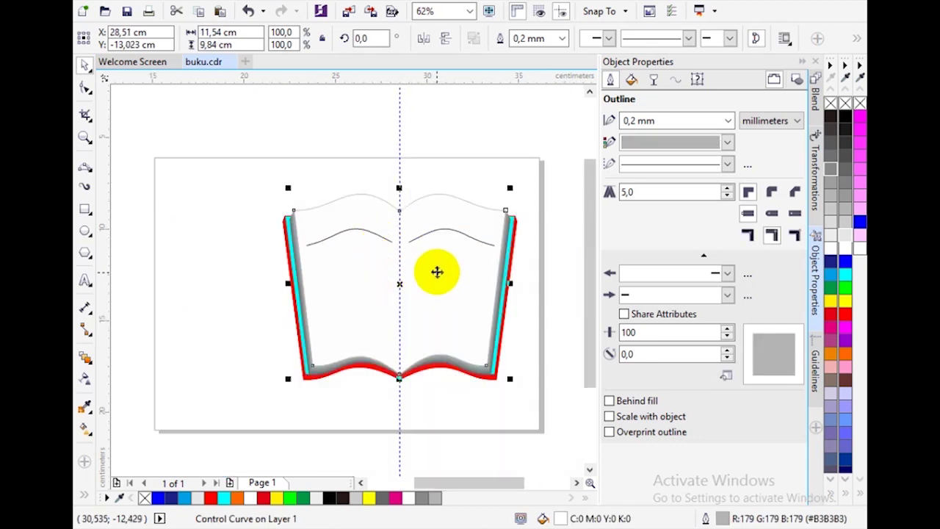
- Place a copy of the left page's wavy line near the page bottom and narrow it to about 4.17 cm about its centre
{"action": "scroll", "coordinate": [436, 271], "scroll_direction": "up", "scroll_amount": 2}
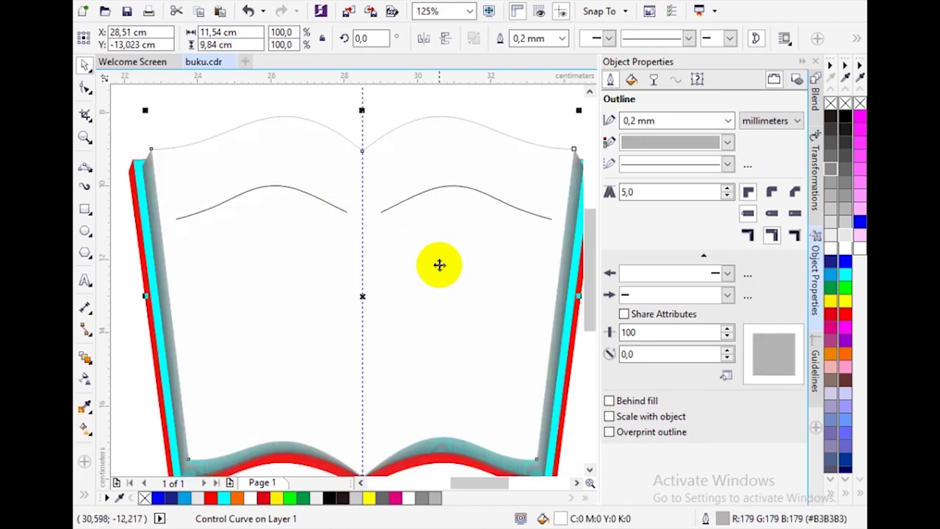
{"action": "left_click", "coordinate": [253, 101]}
{"action": "left_click", "coordinate": [260, 185]}
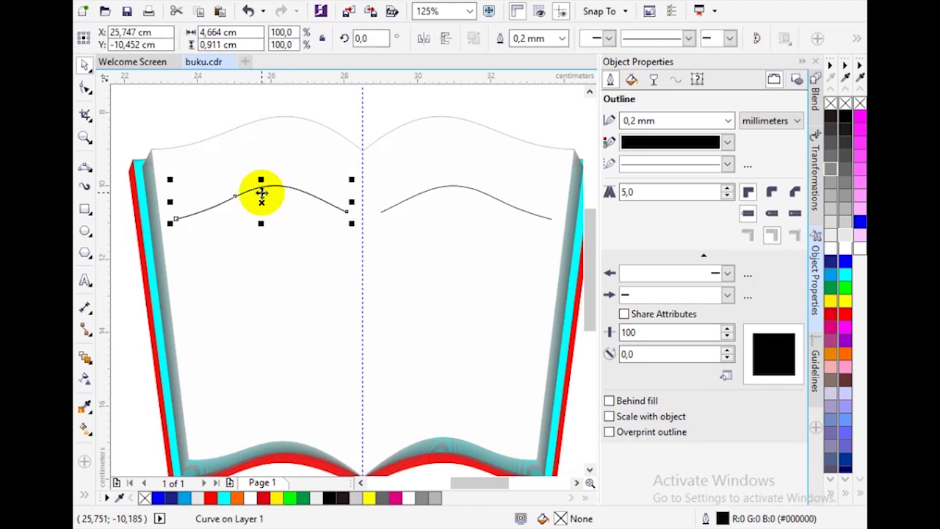
{"action": "left_click_drag", "start_coordinate": [261, 200], "coordinate": [272, 410]}
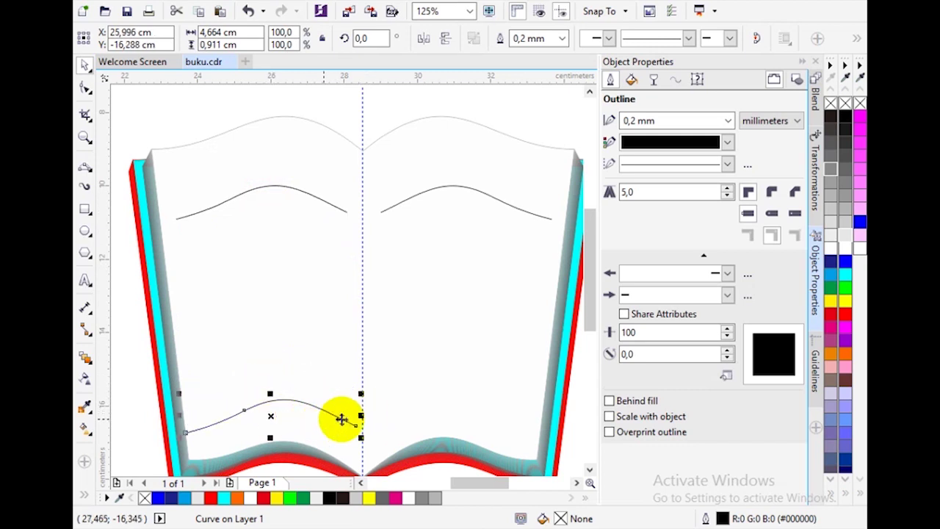
{"action": "left_click_drag", "start_coordinate": [361, 415], "coordinate": [350, 413]}
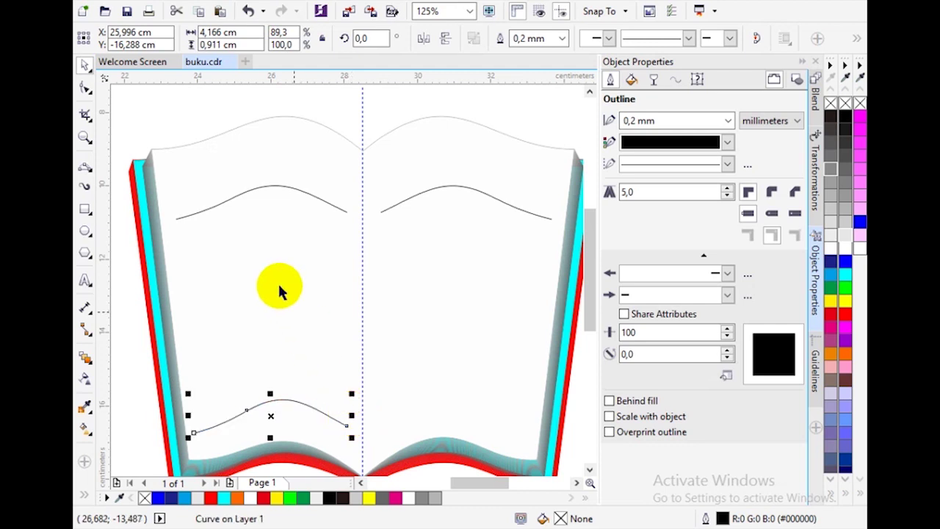
- Set the outline width of the upper and lower wavy lines on the left page to 0.75 mm
{"action": "left_click", "coordinate": [252, 198]}
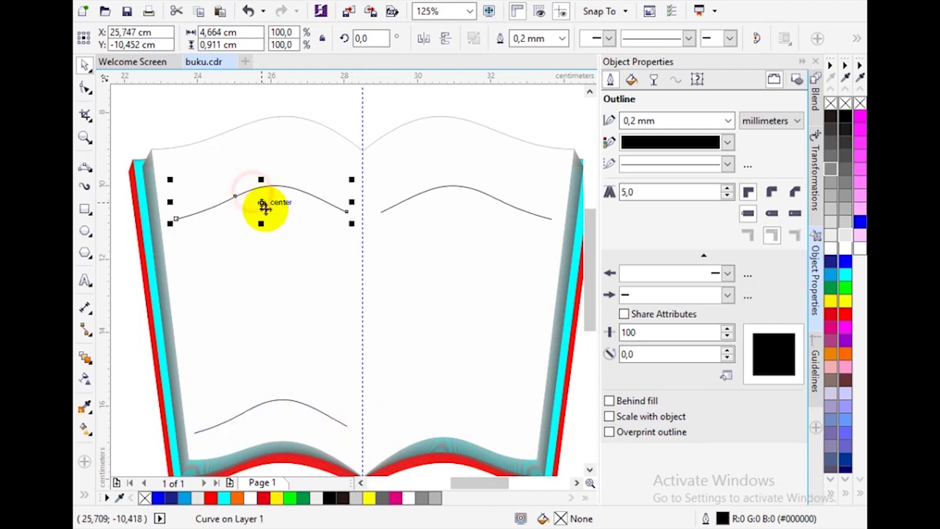
{"action": "left_click", "coordinate": [728, 121]}
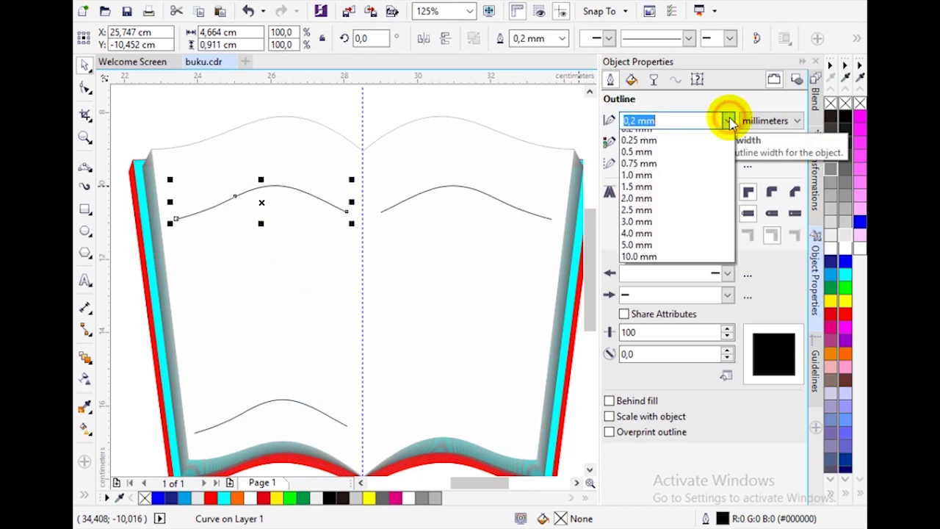
{"action": "left_click", "coordinate": [633, 206]}
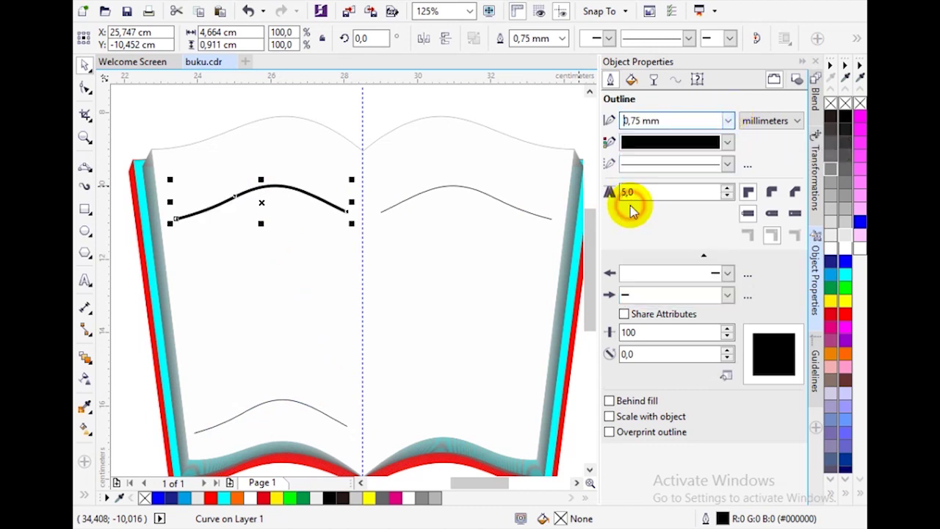
{"action": "left_click", "coordinate": [274, 398]}
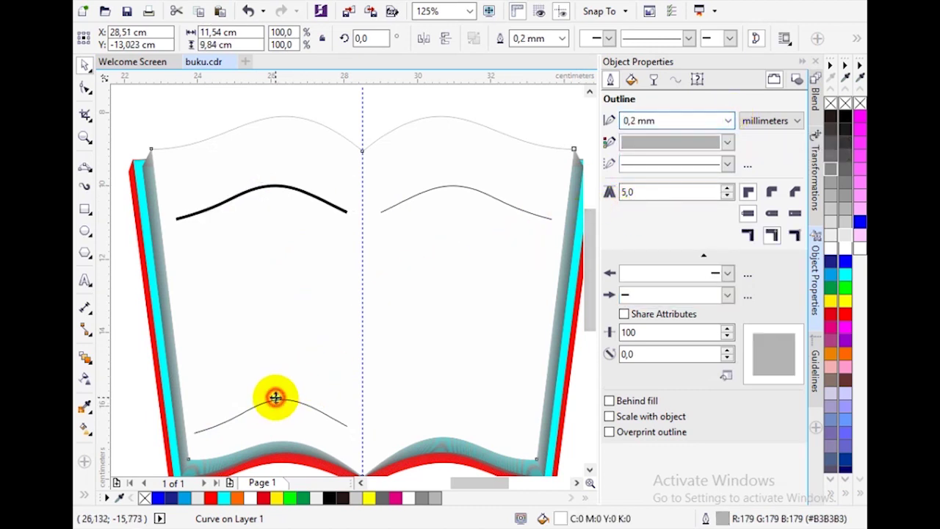
{"action": "left_click", "coordinate": [278, 401]}
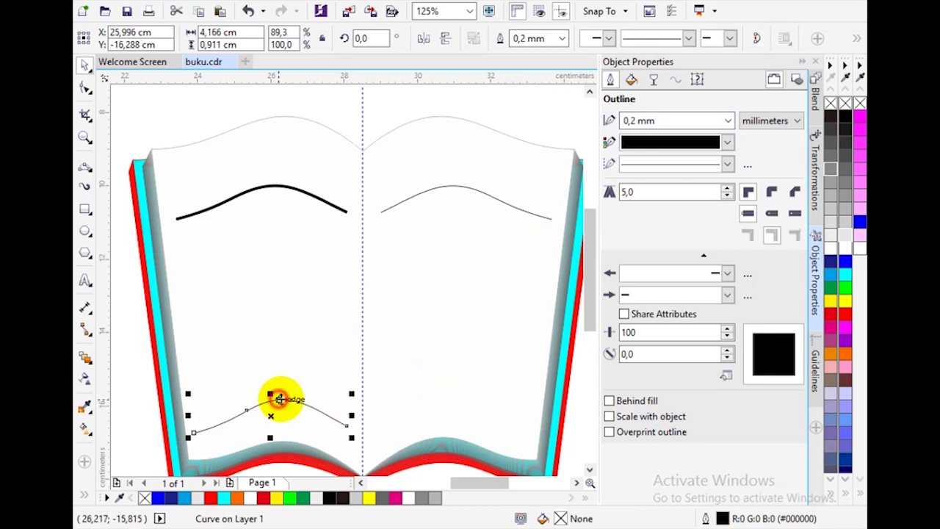
{"action": "left_click", "coordinate": [727, 144]}
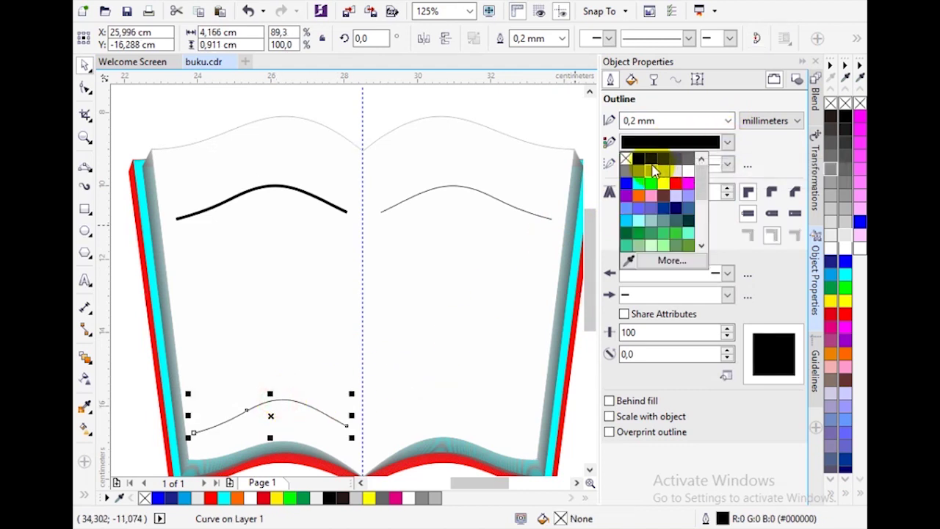
{"action": "left_click", "coordinate": [724, 121]}
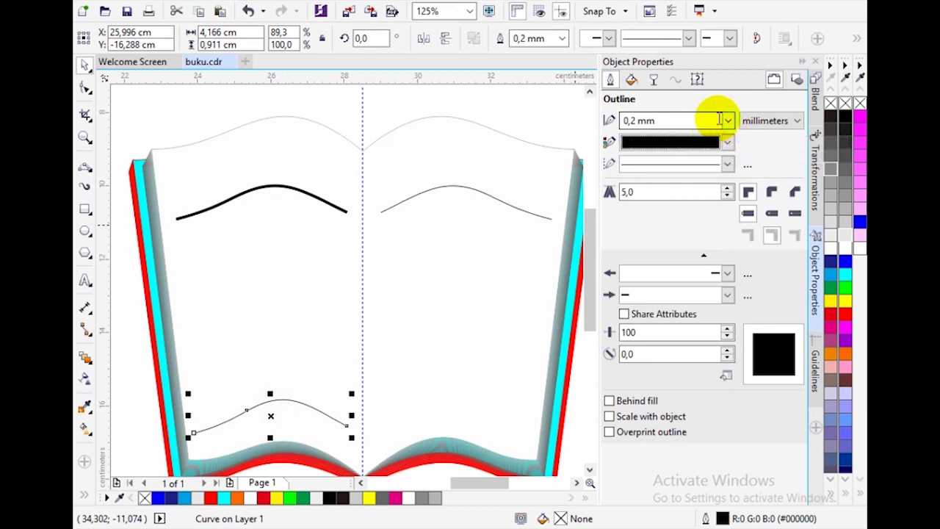
{"action": "left_click", "coordinate": [728, 122]}
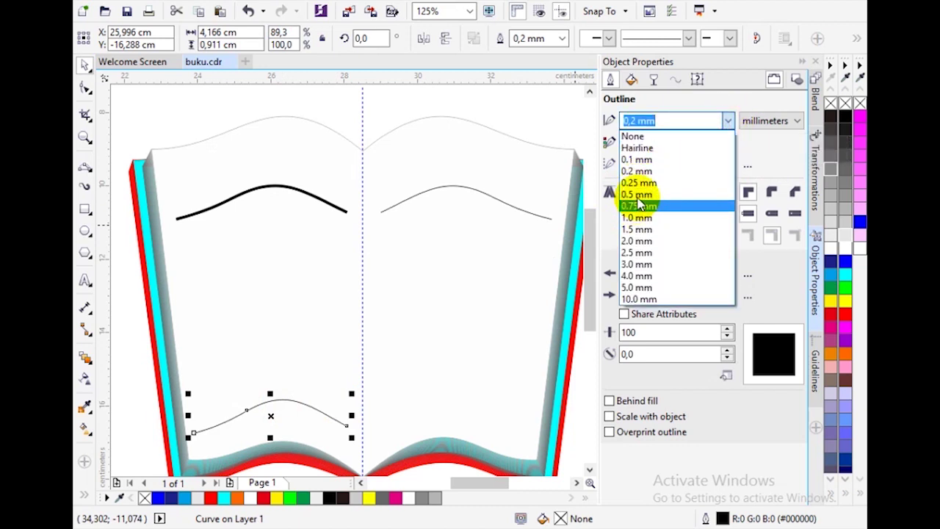
{"action": "left_click", "coordinate": [638, 207]}
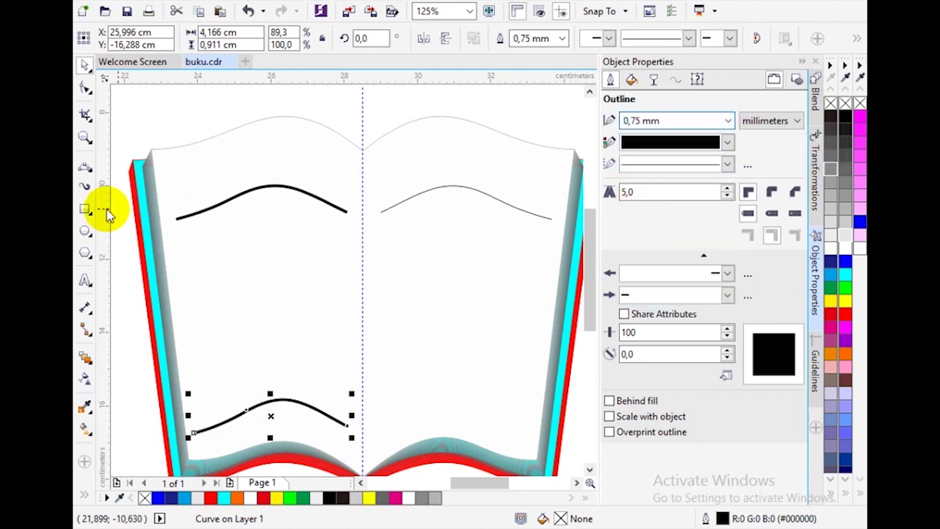
- Blend the upper wavy line into the lower wavy line on the left page with the Blend tool
{"action": "left_click", "coordinate": [86, 359]}
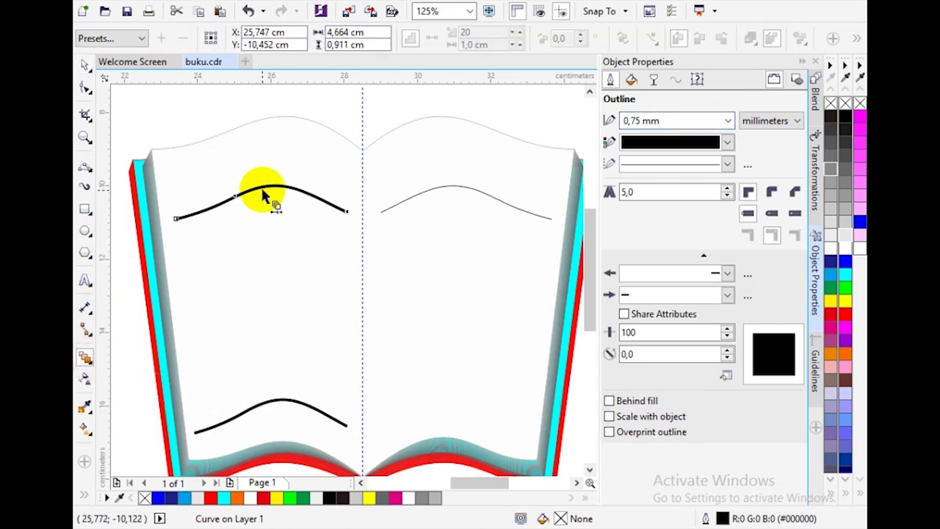
{"action": "left_click_drag", "start_coordinate": [262, 190], "coordinate": [273, 405]}
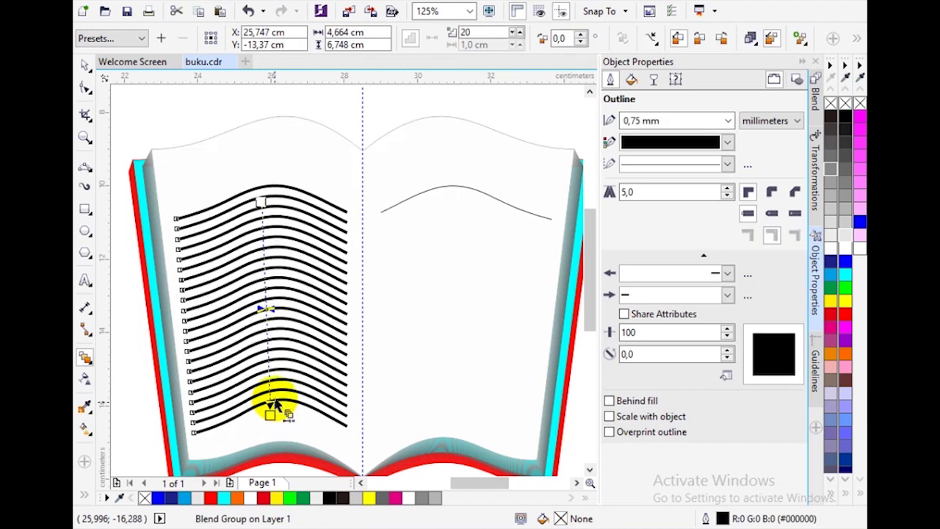
{"action": "scroll", "coordinate": [319, 221], "scroll_direction": "down", "scroll_amount": 4}
{"action": "scroll", "coordinate": [315, 224], "scroll_direction": "up", "scroll_amount": 2}
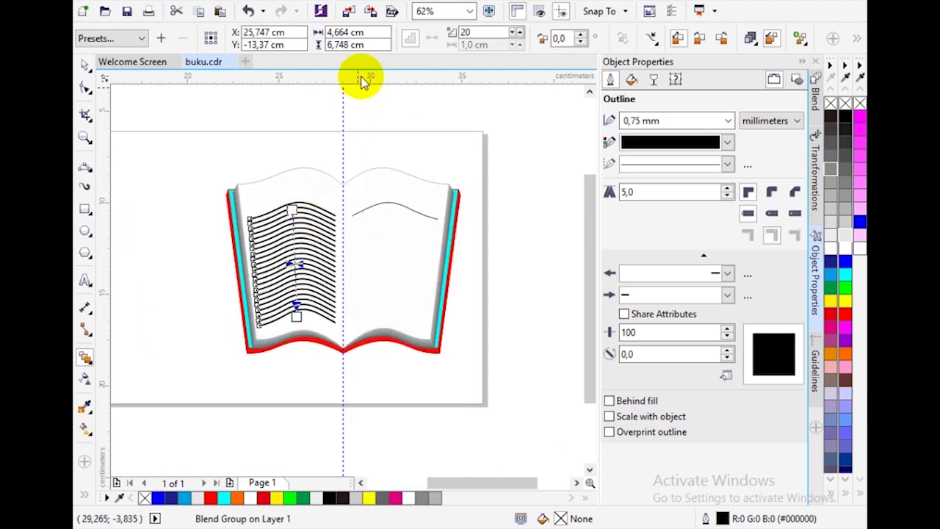
- Reduce the number of steps in the left page's line blend to 7
{"action": "left_click", "coordinate": [515, 37]}
{"action": "left_click", "coordinate": [516, 37]}
{"action": "left_click", "coordinate": [516, 37]}
{"action": "left_click", "coordinate": [515, 36]}
{"action": "left_click", "coordinate": [515, 36]}
{"action": "left_click", "coordinate": [516, 37]}
{"action": "left_click", "coordinate": [515, 37]}
{"action": "left_click", "coordinate": [515, 37]}
{"action": "left_click", "coordinate": [516, 37]}
{"action": "left_click", "coordinate": [515, 36]}
{"action": "left_click", "coordinate": [515, 37]}
{"action": "left_click", "coordinate": [515, 37]}
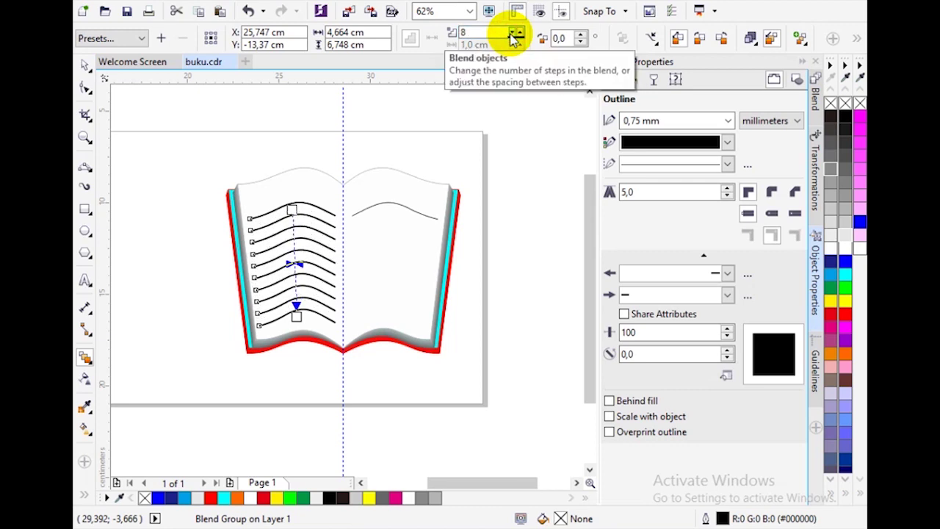
{"action": "left_click", "coordinate": [515, 37]}
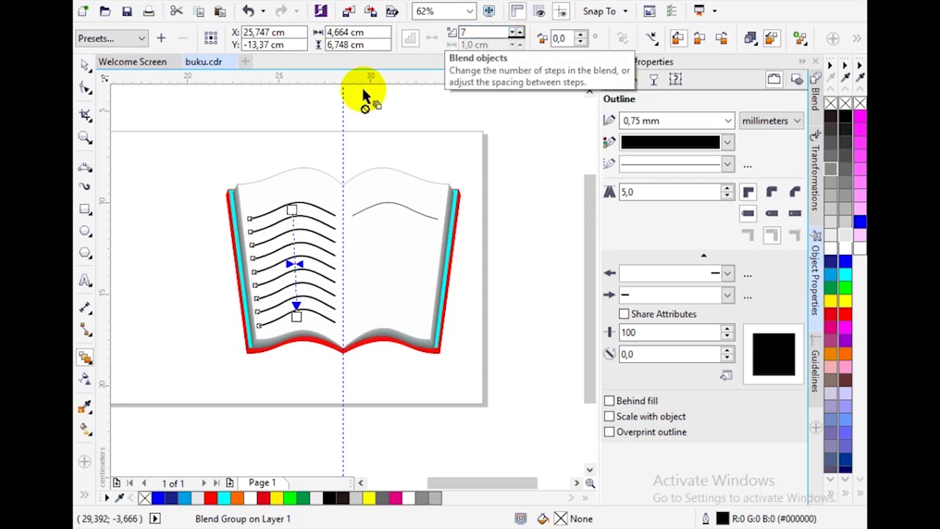
- Nudge the whole group of blended lines slightly up the left page, to about Y -13.17 cm
{"action": "left_click", "coordinate": [133, 144]}
{"action": "scroll", "coordinate": [285, 275], "scroll_direction": "down", "scroll_amount": 2}
{"action": "scroll", "coordinate": [286, 270], "scroll_direction": "up", "scroll_amount": 2}
{"action": "scroll", "coordinate": [298, 241], "scroll_direction": "up", "scroll_amount": 2}
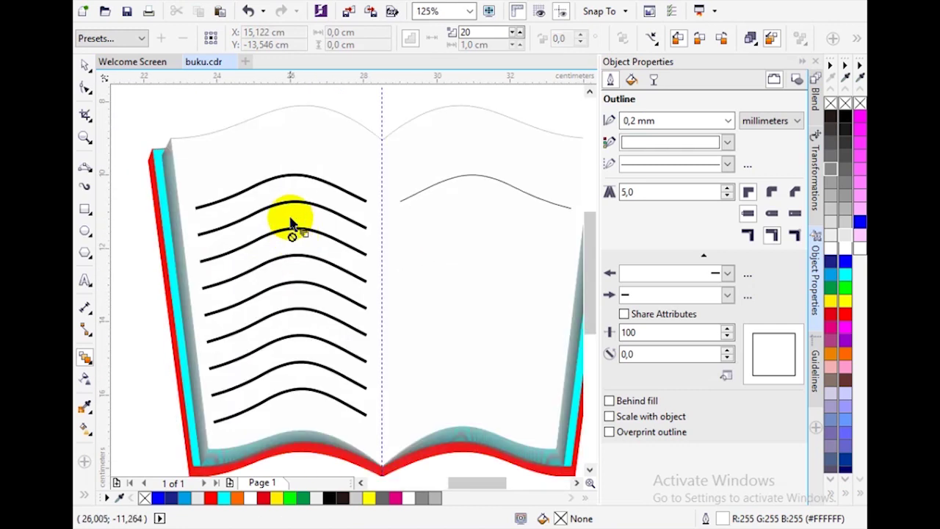
{"action": "left_click", "coordinate": [292, 218]}
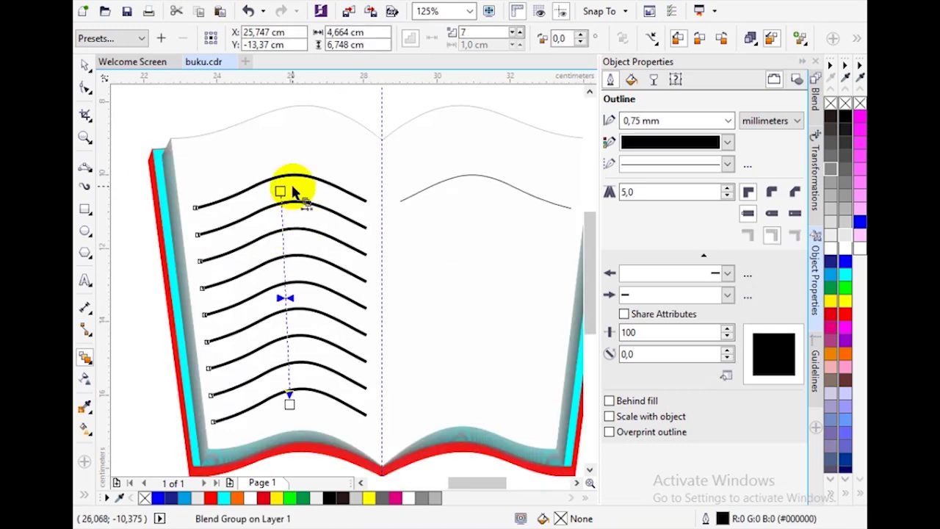
{"action": "left_click", "coordinate": [85, 65]}
{"action": "key", "text": "Up"}
{"action": "key", "text": "Up"}
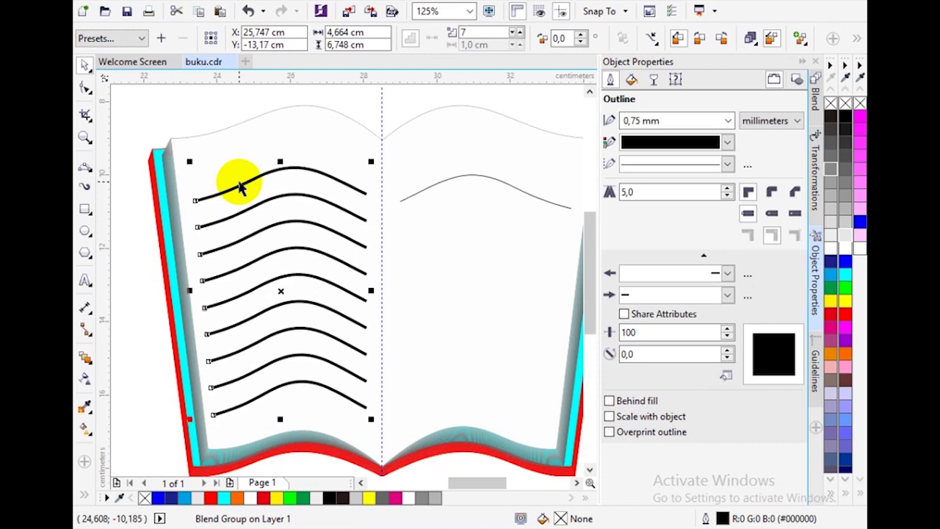
{"action": "left_click", "coordinate": [212, 111]}
{"action": "scroll", "coordinate": [290, 261], "scroll_direction": "down", "scroll_amount": 2}
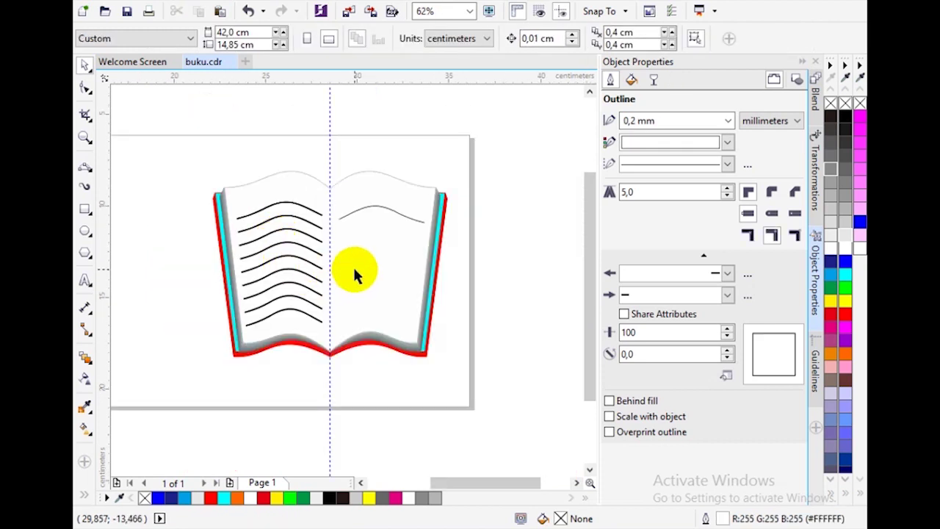
- Delete the single thin wavy line from the right page
{"action": "scroll", "coordinate": [409, 247], "scroll_direction": "up", "scroll_amount": 2}
{"action": "scroll", "coordinate": [409, 248], "scroll_direction": "down", "scroll_amount": 2}
{"action": "left_click", "coordinate": [369, 211]}
{"action": "key", "text": "Delete"}
- Create a horizontally mirrored copy of the left page's blended lines and place it at the same height on the right page
{"action": "left_click", "coordinate": [275, 211]}
{"action": "left_click", "coordinate": [274, 236]}
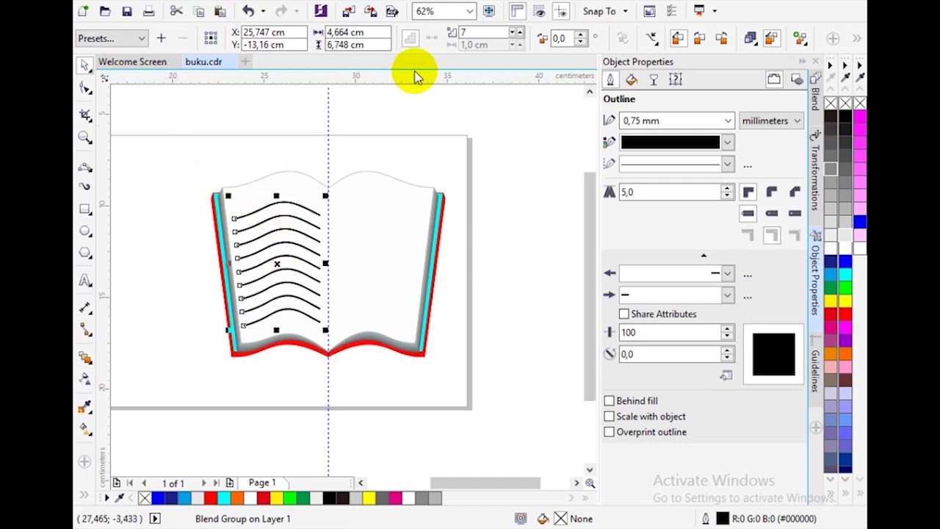
{"action": "left_click_drag", "start_coordinate": [227, 263], "coordinate": [374, 267]}
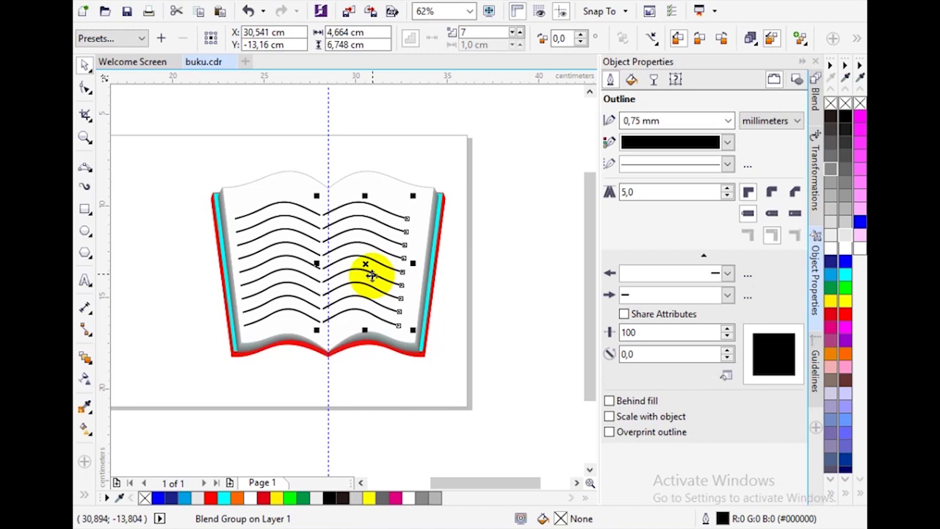
{"action": "left_click_drag", "start_coordinate": [372, 274], "coordinate": [374, 274]}
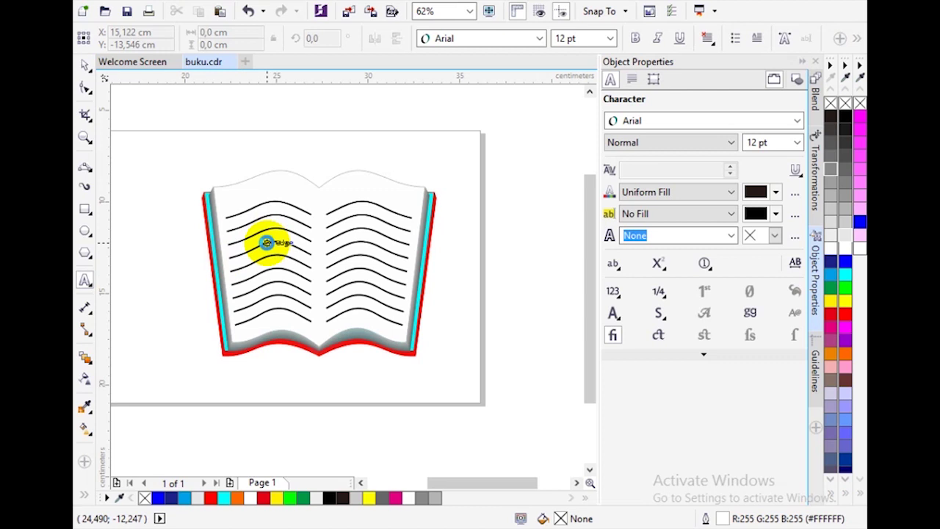
- Select the whole book illustration and move it off the page to about X 50.02, Y -6.87 cm
{"action": "scroll", "coordinate": [268, 242], "scroll_direction": "down", "scroll_amount": 2}
{"action": "left_click", "coordinate": [85, 65]}
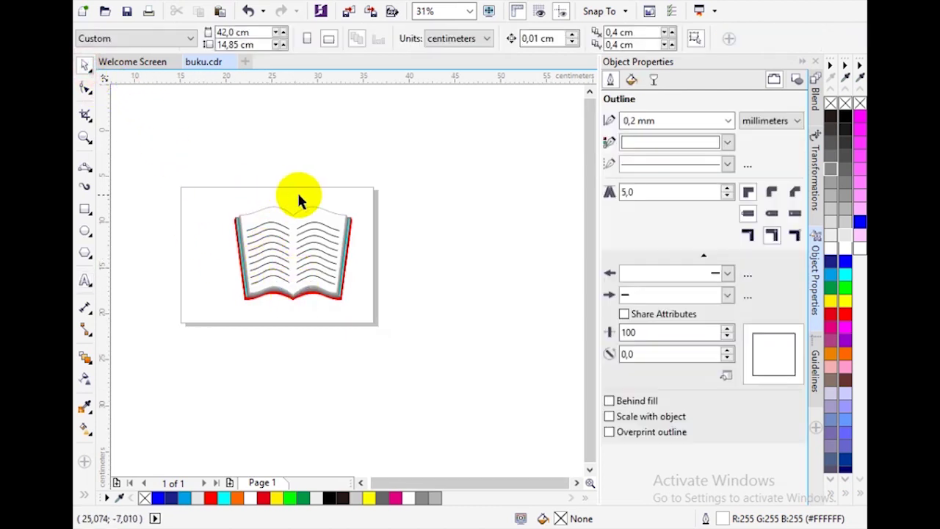
{"action": "left_click_drag", "start_coordinate": [195, 184], "coordinate": [374, 342]}
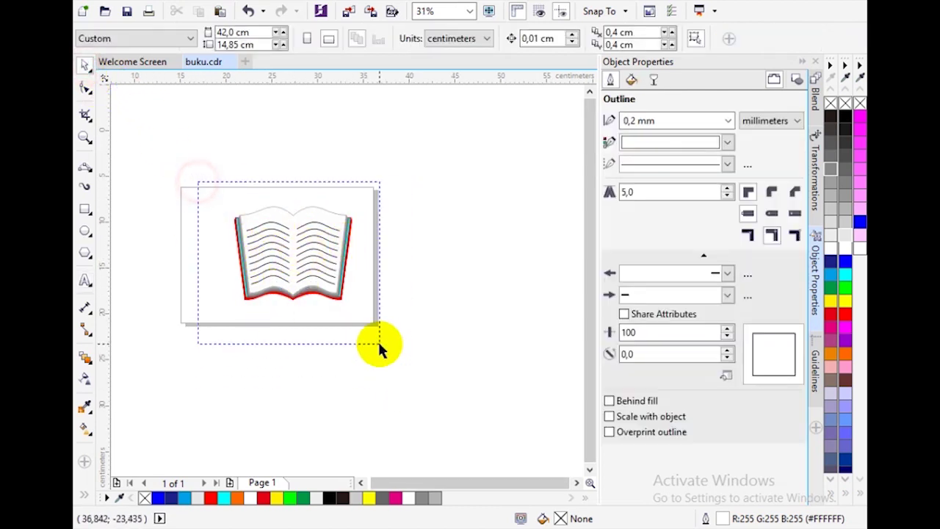
{"action": "left_click_drag", "start_coordinate": [305, 273], "coordinate": [510, 211]}
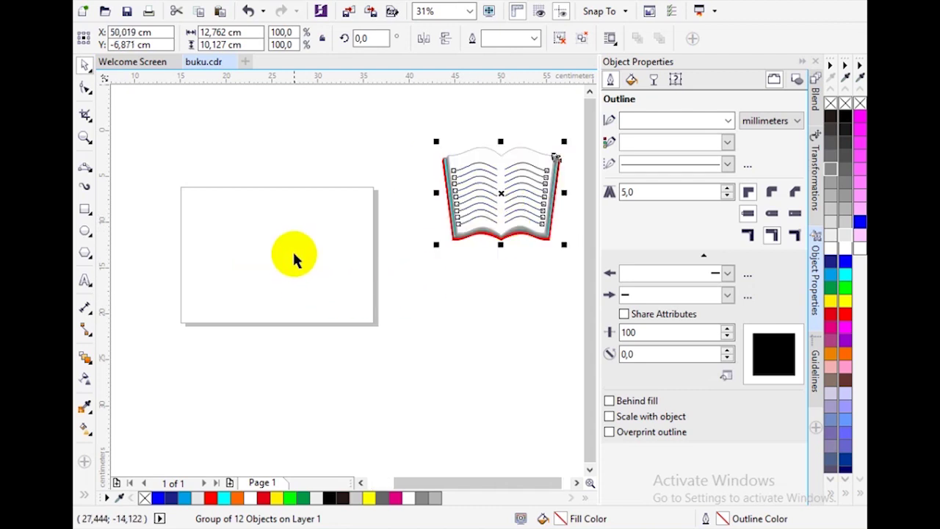
- Draw a 6 × 9 cm rectangle on the empty page and convert it to curves
{"action": "scroll", "coordinate": [294, 257], "scroll_direction": "down", "scroll_amount": 2}
{"action": "scroll", "coordinate": [261, 250], "scroll_direction": "up", "scroll_amount": 4}
{"action": "scroll", "coordinate": [334, 279], "scroll_direction": "down", "scroll_amount": 2}
{"action": "scroll", "coordinate": [351, 312], "scroll_direction": "down", "scroll_amount": 2}
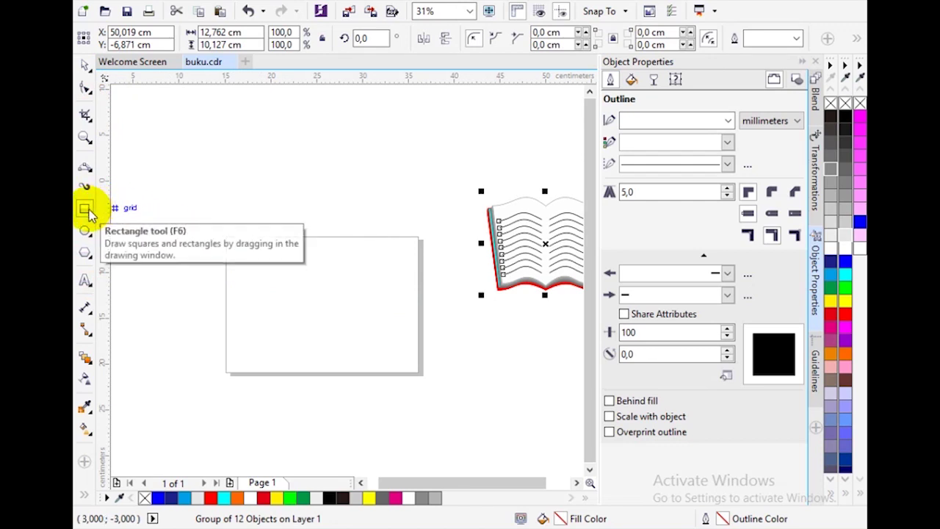
{"action": "left_click_drag", "start_coordinate": [261, 263], "coordinate": [317, 345]}
{"action": "left_click", "coordinate": [85, 67]}
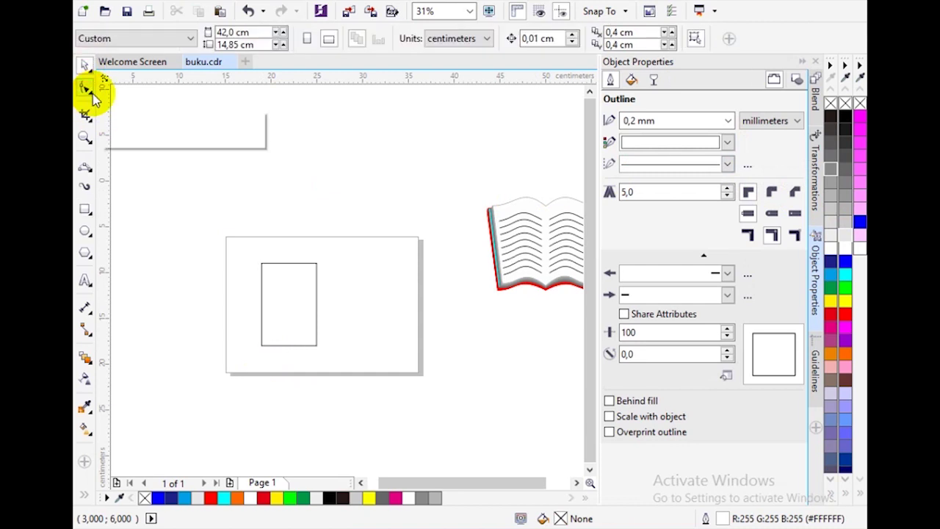
{"action": "left_click", "coordinate": [296, 282]}
{"action": "right_click", "coordinate": [296, 281]}
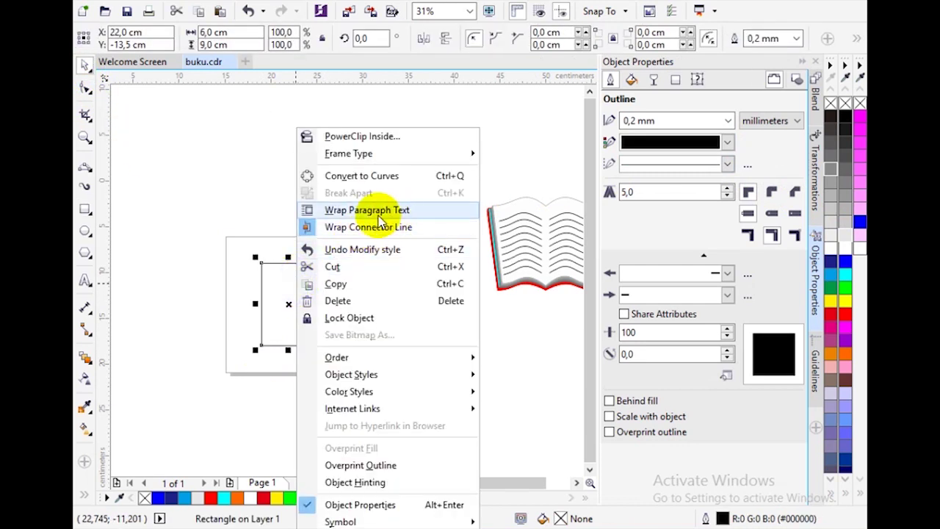
{"action": "left_click", "coordinate": [363, 178]}
- Convert the rectangle's straight top edge to a curve segment with the Shape tool
{"action": "left_click", "coordinate": [88, 92]}
{"action": "scroll", "coordinate": [282, 322], "scroll_direction": "up", "scroll_amount": 4}
{"action": "scroll", "coordinate": [264, 315], "scroll_direction": "down", "scroll_amount": 2}
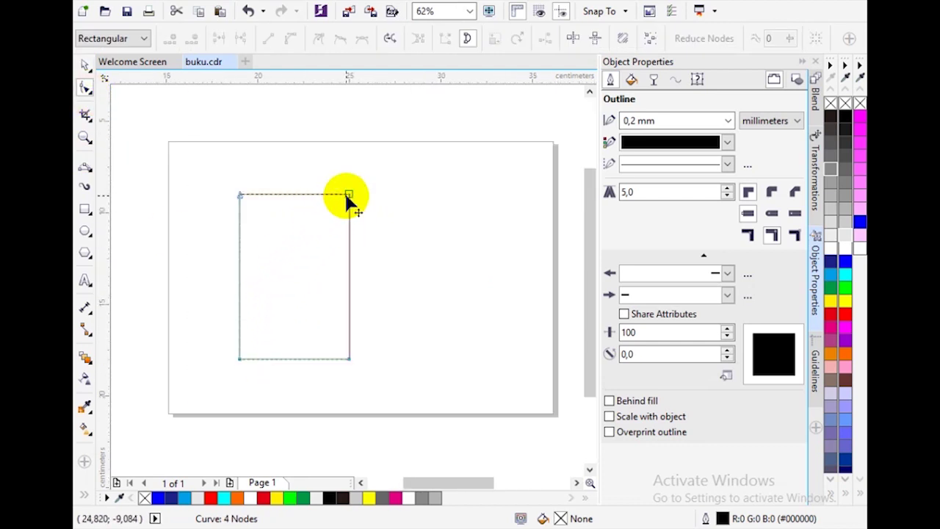
{"action": "left_click", "coordinate": [240, 196]}
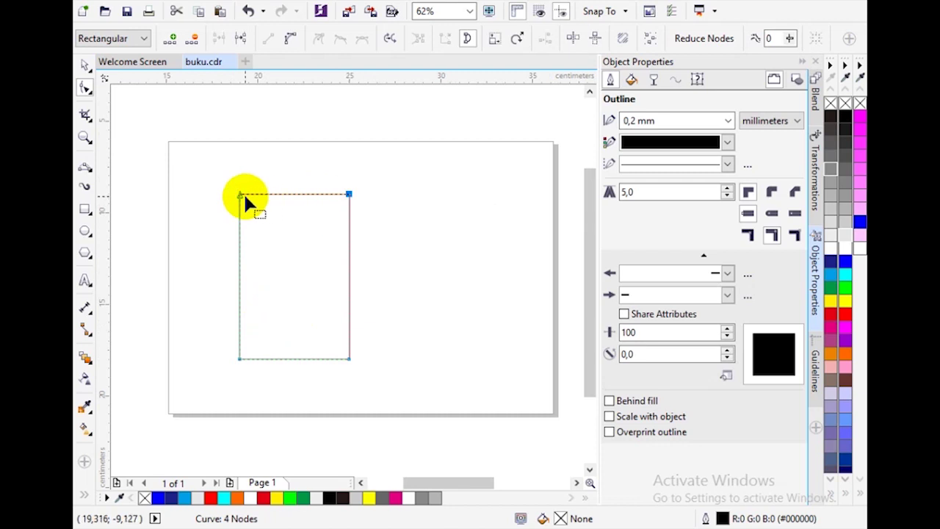
{"action": "left_click", "coordinate": [349, 202]}
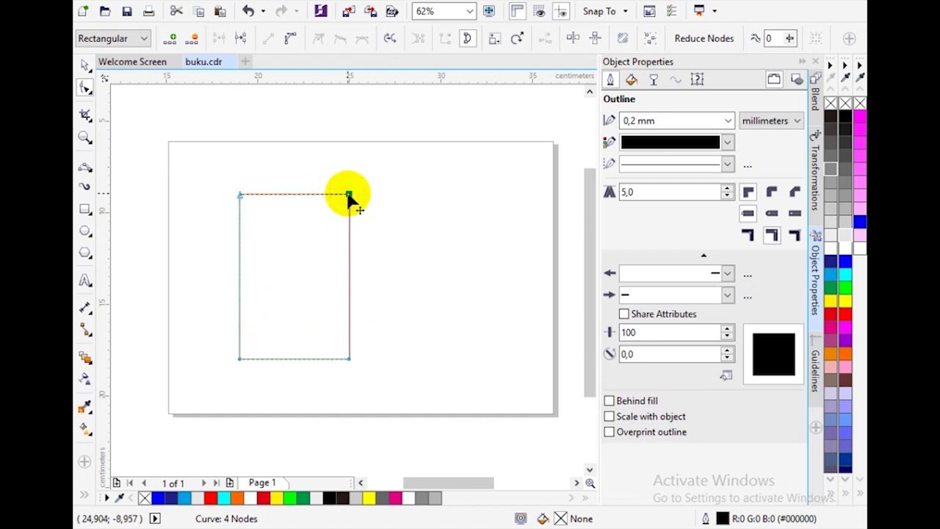
{"action": "left_click", "coordinate": [291, 39]}
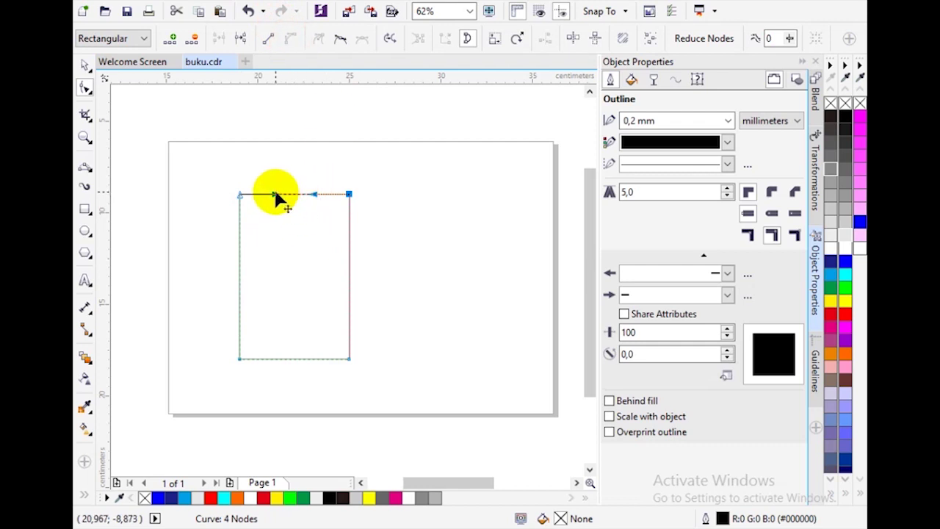
- Raise the shape's top-left node about 1 cm and adjust the top edge's handles into a gentle S-wave
{"action": "left_click_drag", "start_coordinate": [241, 194], "coordinate": [241, 177]}
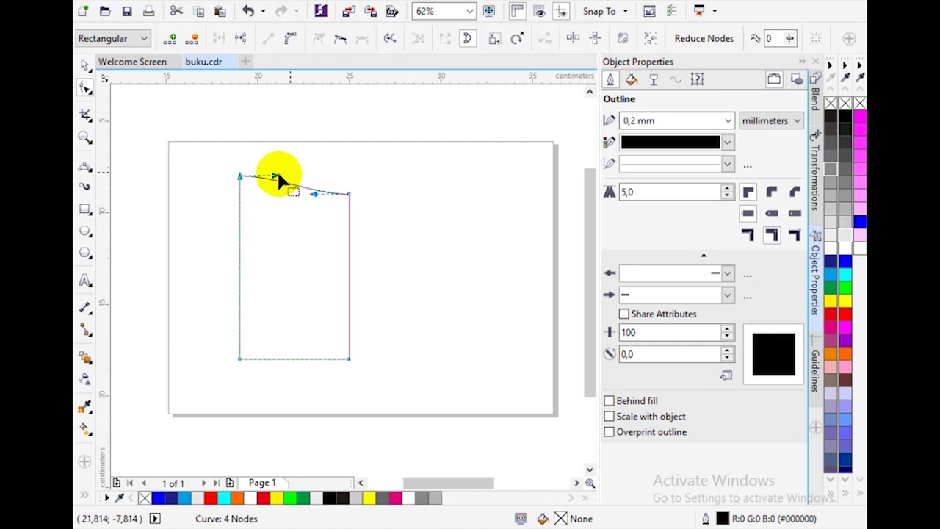
{"action": "mouse_move", "coordinate": [314, 197]}
{"action": "left_mouse_down"}
{"action": "mouse_move", "coordinate": [315, 179]}
{"action": "mouse_move", "coordinate": [323, 207]}
{"action": "left_mouse_up"}
{"action": "left_click_drag", "start_coordinate": [276, 177], "coordinate": [287, 172]}
{"action": "left_click", "coordinate": [396, 230]}
{"action": "scroll", "coordinate": [323, 242], "scroll_direction": "down", "scroll_amount": 2}
{"action": "scroll", "coordinate": [323, 242], "scroll_direction": "up", "scroll_amount": 2}
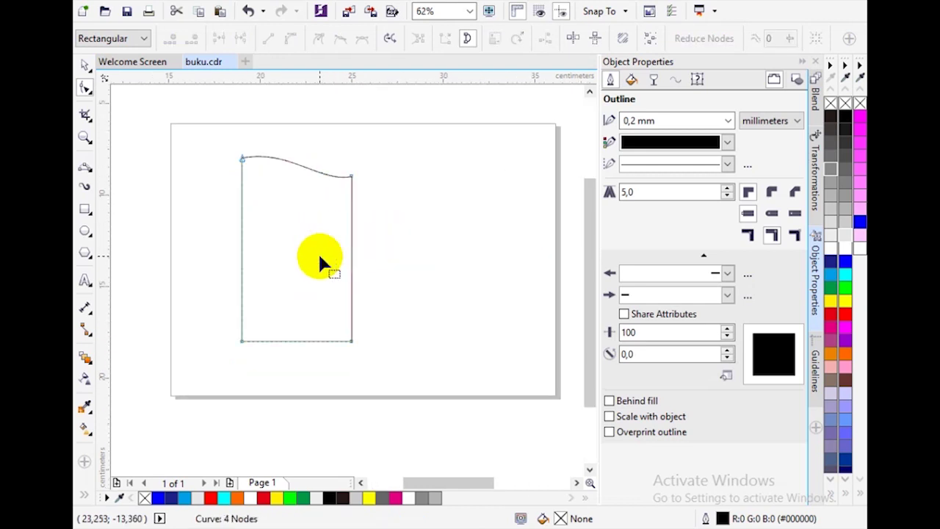
- Convert the shape's straight right and bottom edges to curve segments
{"action": "left_click", "coordinate": [351, 341]}
{"action": "left_click", "coordinate": [292, 39]}
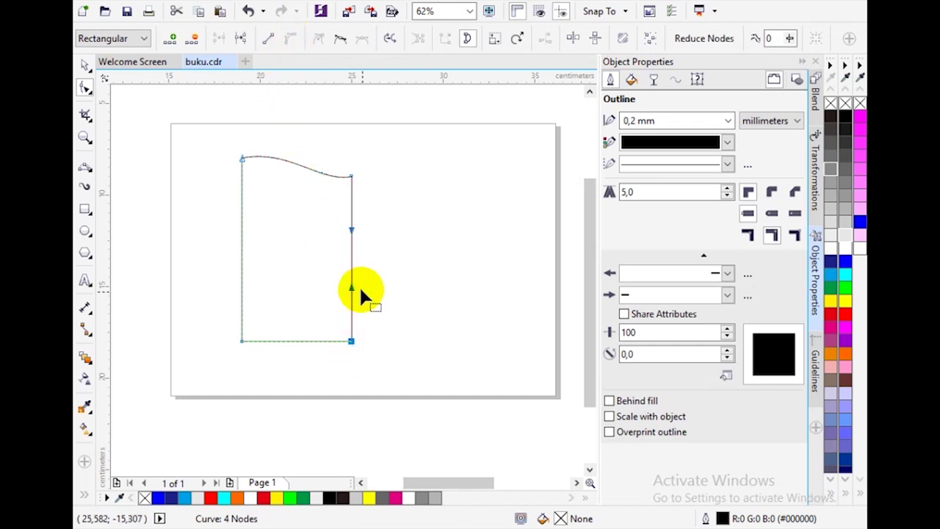
{"action": "left_click", "coordinate": [242, 341]}
{"action": "left_click", "coordinate": [291, 39]}
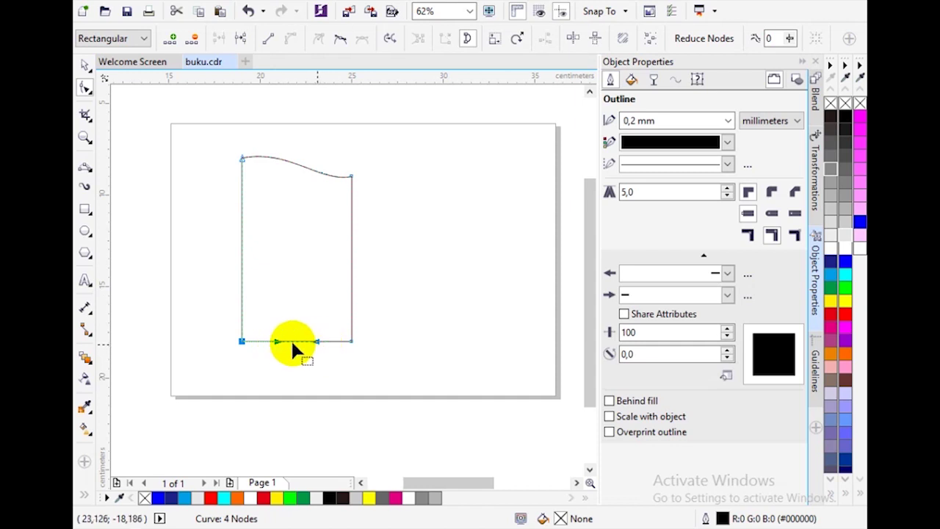
- Shape the bottom edge into a gentle S-wave matching the top edge, raising the bottom-left node slightly
{"action": "left_click_drag", "start_coordinate": [241, 342], "coordinate": [315, 351]}
{"action": "left_click", "coordinate": [314, 341]}
{"action": "left_click_drag", "start_coordinate": [287, 320], "coordinate": [287, 311]}
{"action": "left_click", "coordinate": [241, 331]}
{"action": "left_click_drag", "start_coordinate": [243, 332], "coordinate": [290, 314]}
{"action": "left_click_drag", "start_coordinate": [291, 315], "coordinate": [262, 311]}
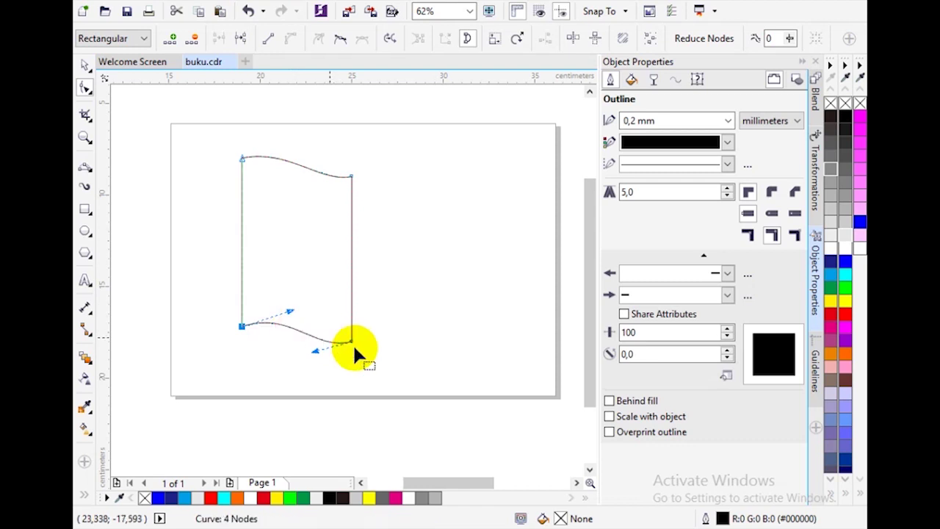
{"action": "left_click", "coordinate": [373, 339]}
- Make a copy of the page stretched leftward to 7 cm wide and skew its outer edge slightly downward
{"action": "left_click", "coordinate": [84, 65]}
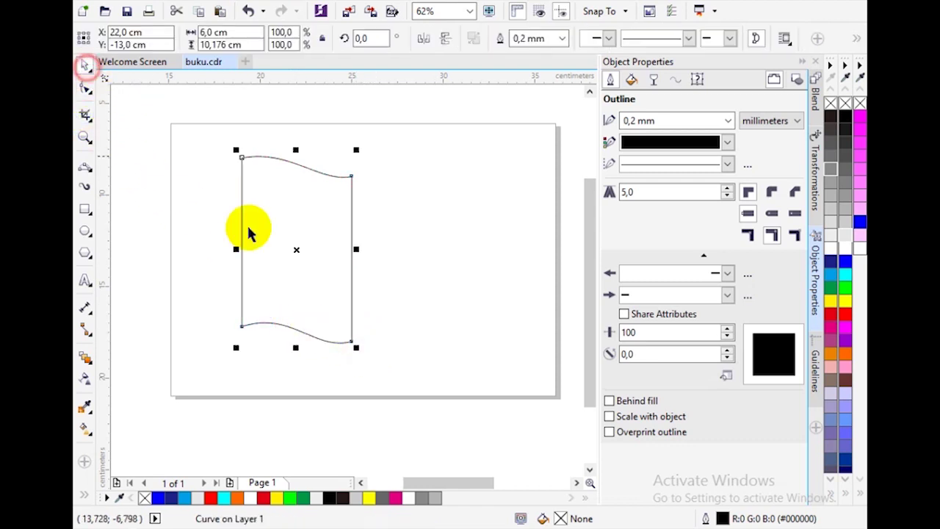
{"action": "left_click", "coordinate": [386, 266]}
{"action": "left_click", "coordinate": [328, 262]}
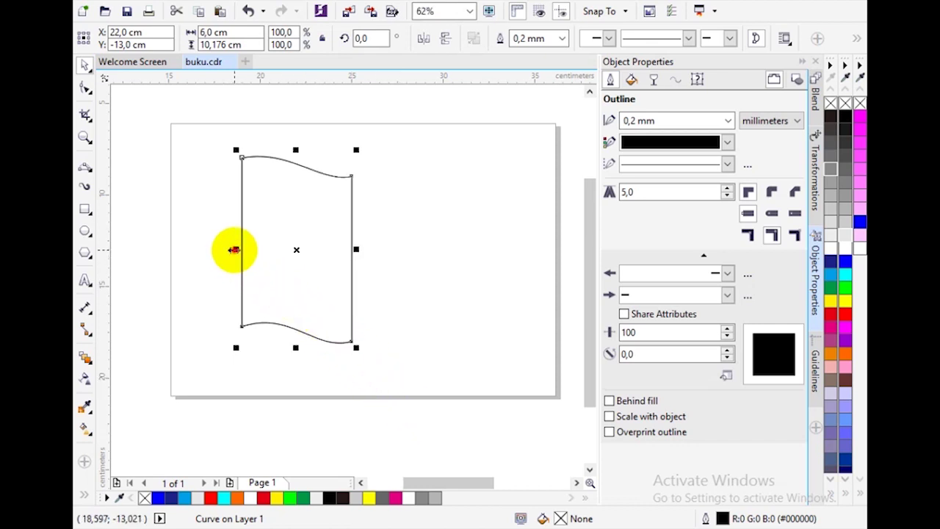
{"action": "left_click_drag", "start_coordinate": [233, 250], "coordinate": [220, 248]}
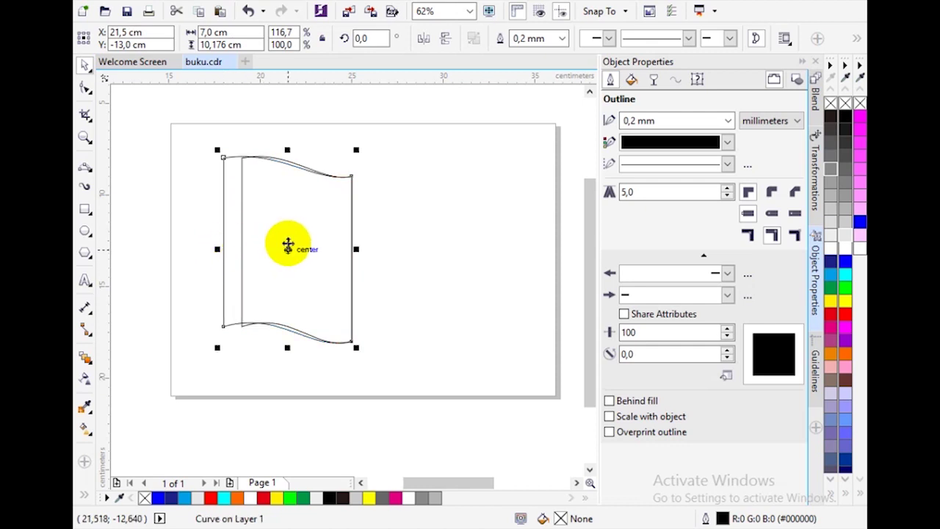
{"action": "key", "text": "ctrl+z"}
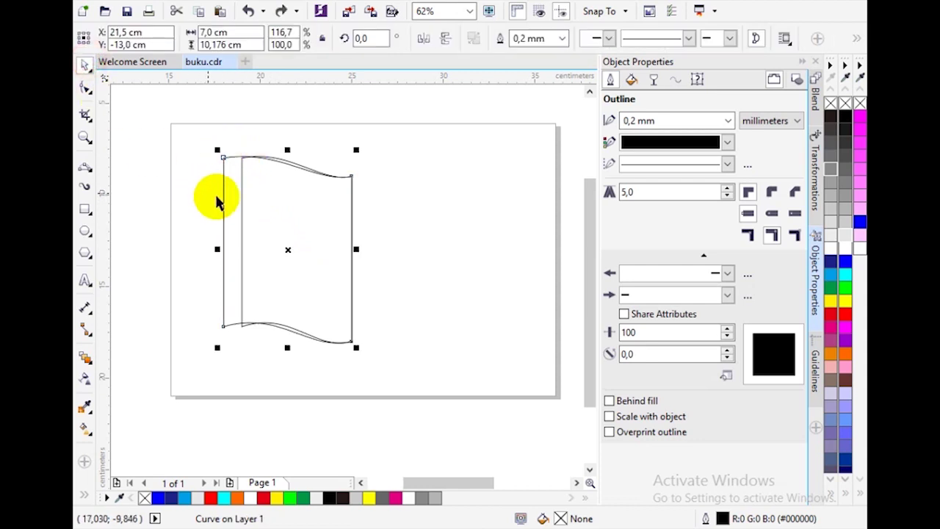
{"action": "left_click", "coordinate": [223, 200]}
{"action": "left_click_drag", "start_coordinate": [217, 251], "coordinate": [218, 262]}
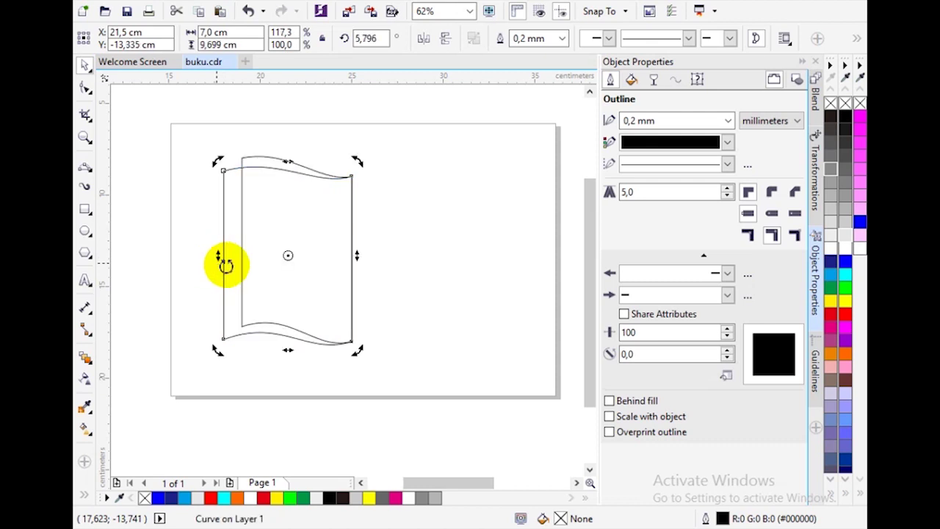
{"action": "left_click", "coordinate": [411, 288]}
- Make another copy from the 7 cm page, stretched leftward to 8 cm wide, and skew its outer edge further downward
{"action": "left_click", "coordinate": [231, 246]}
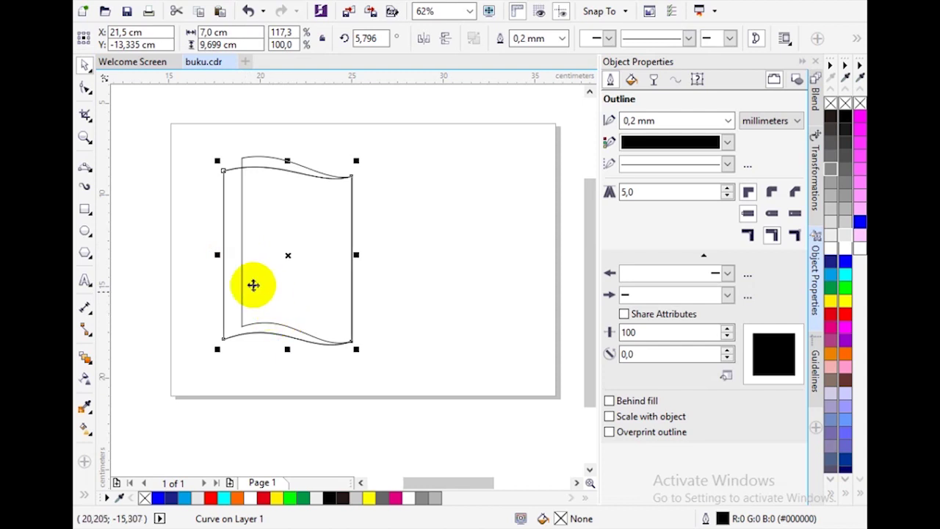
{"action": "left_click_drag", "start_coordinate": [216, 256], "coordinate": [202, 255]}
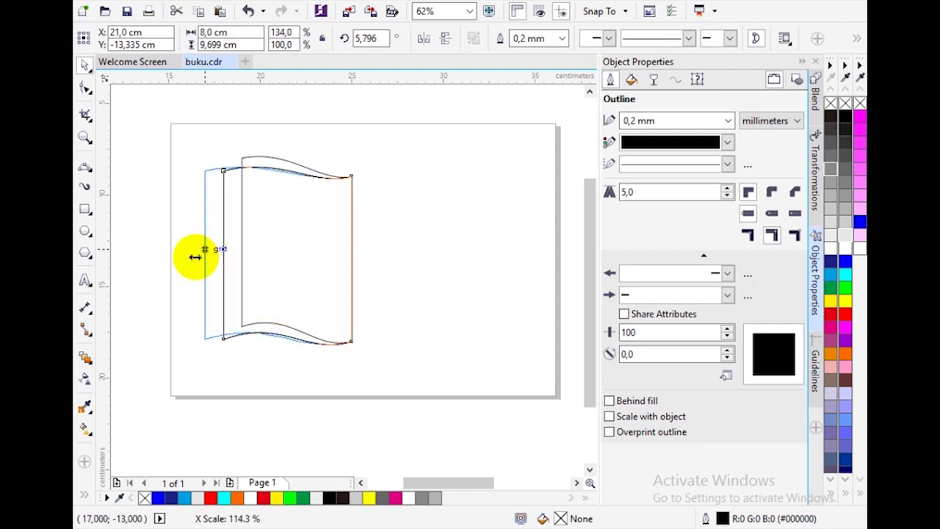
{"action": "left_click_drag", "start_coordinate": [196, 260], "coordinate": [205, 255]}
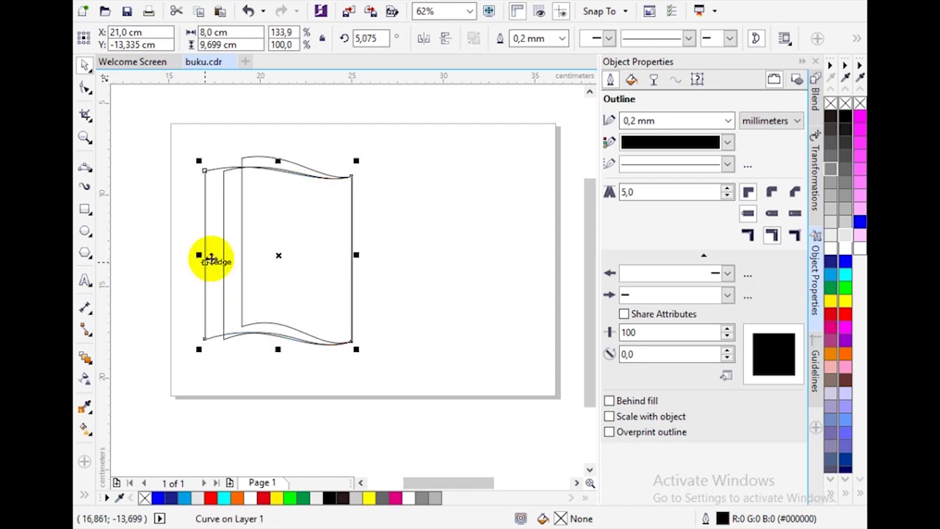
{"action": "left_click", "coordinate": [284, 228]}
{"action": "left_click_drag", "start_coordinate": [199, 255], "coordinate": [199, 270]}
{"action": "left_click", "coordinate": [420, 257]}
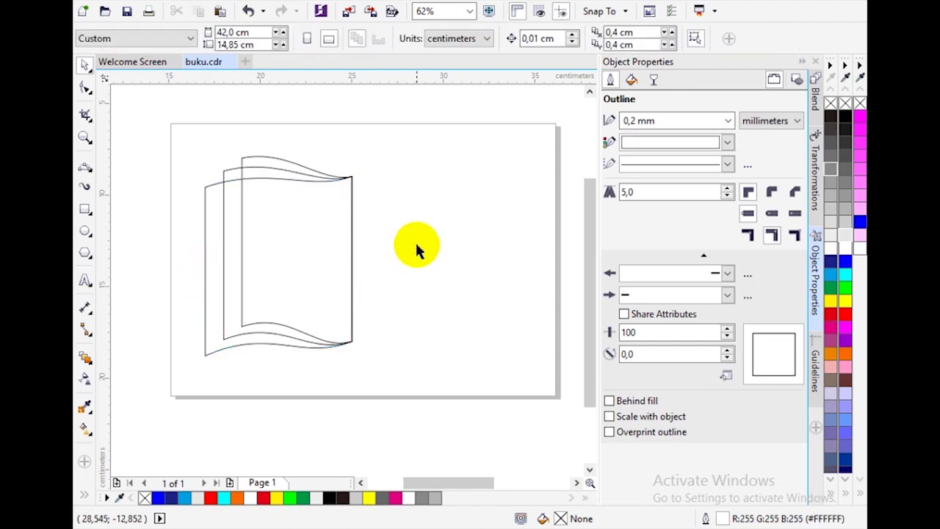
- Fill the 8 cm, 7 cm and 6 cm wide pages with green, purple and cyan respectively
{"action": "left_click", "coordinate": [352, 262]}
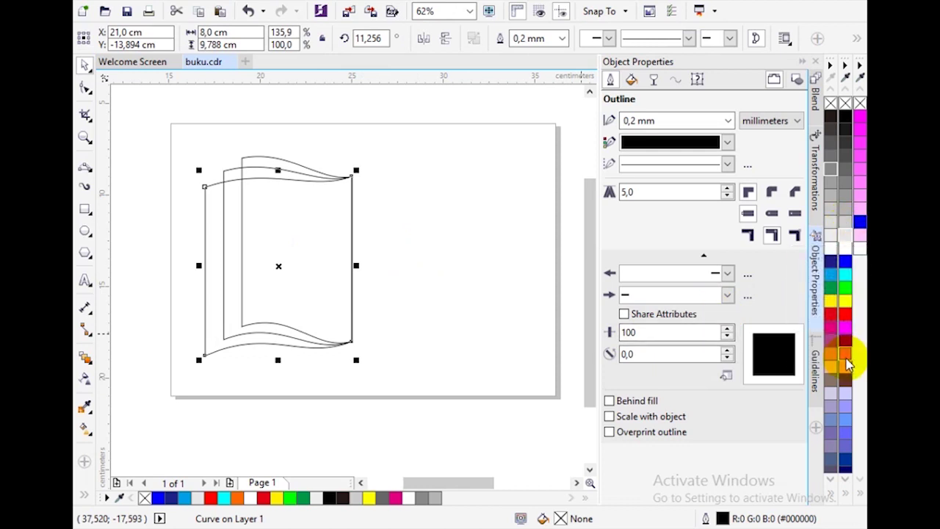
{"action": "left_click", "coordinate": [839, 297]}
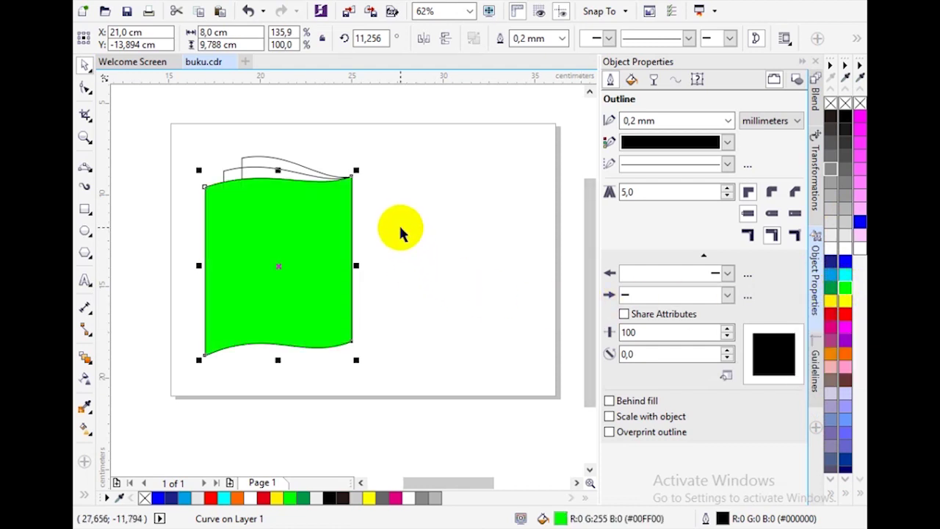
{"action": "left_click", "coordinate": [232, 177]}
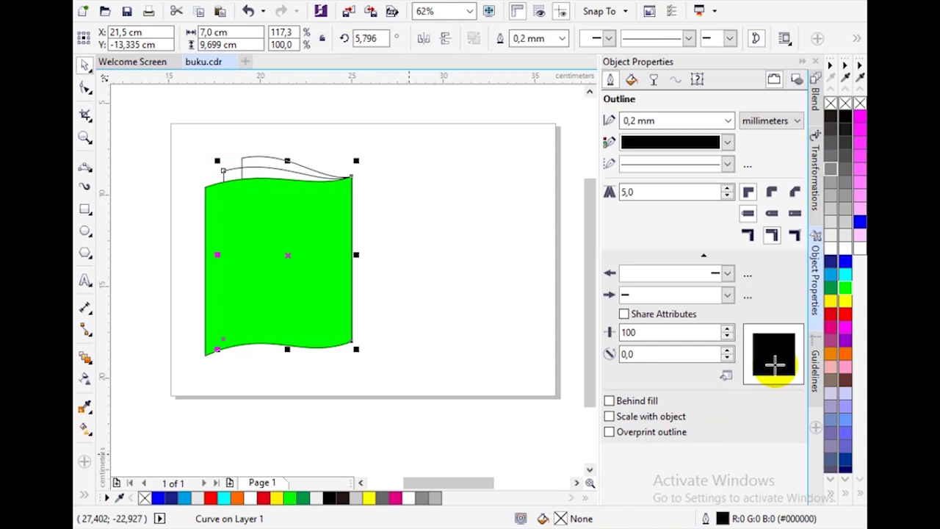
{"action": "left_click", "coordinate": [844, 301]}
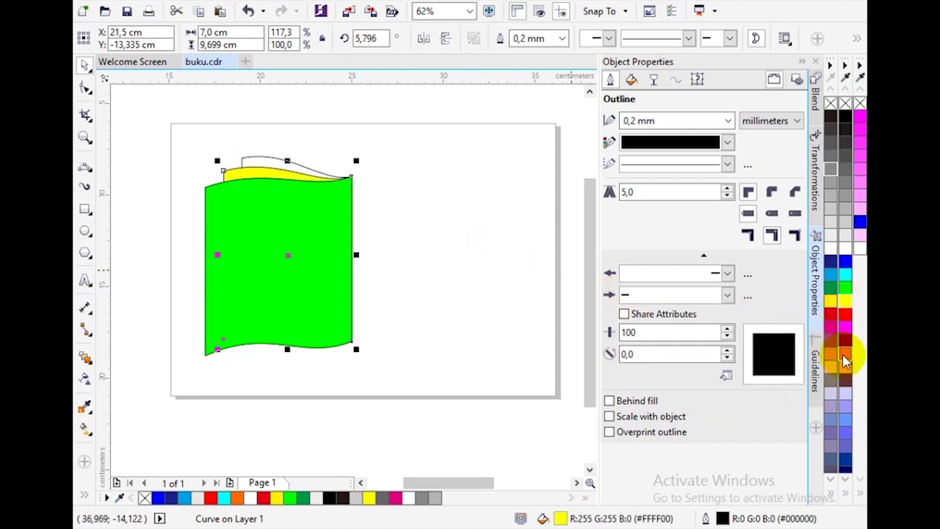
{"action": "left_click", "coordinate": [844, 340]}
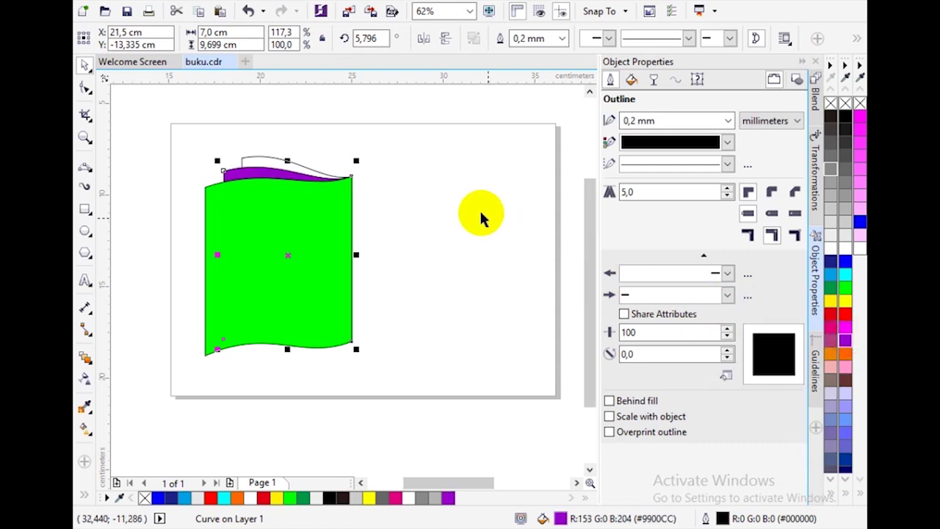
{"action": "left_click", "coordinate": [480, 214]}
{"action": "left_click", "coordinate": [278, 160]}
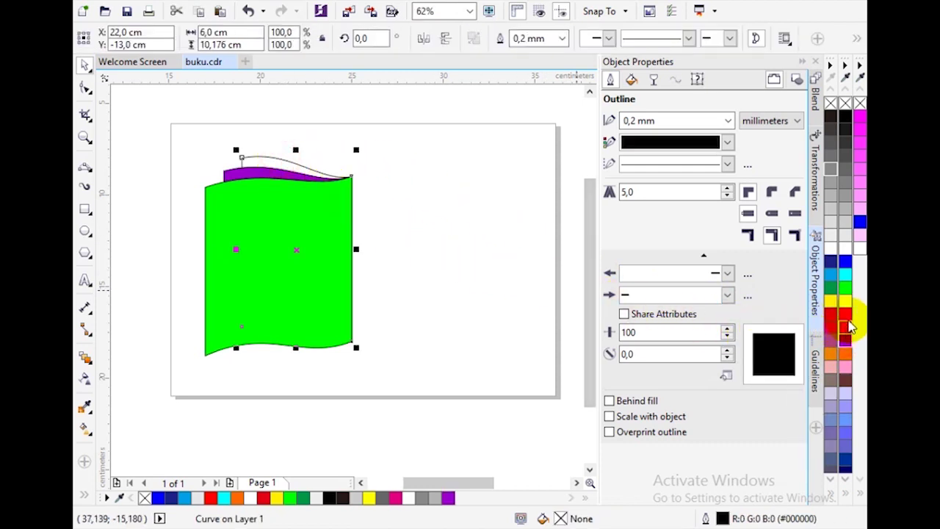
{"action": "left_click", "coordinate": [846, 282]}
{"action": "left_click", "coordinate": [498, 224]}
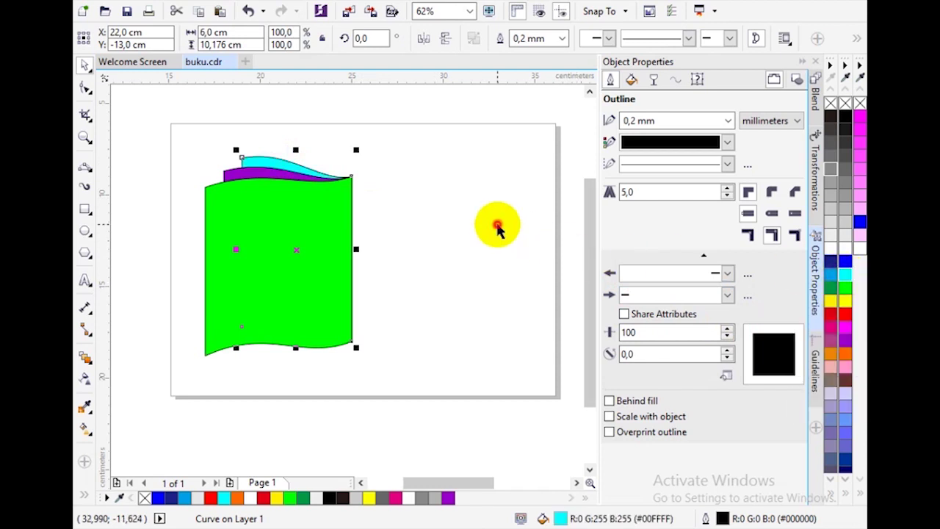
- Restack the pages by bringing the purple page to the front and the cyan page in front of it
{"action": "left_click", "coordinate": [232, 180]}
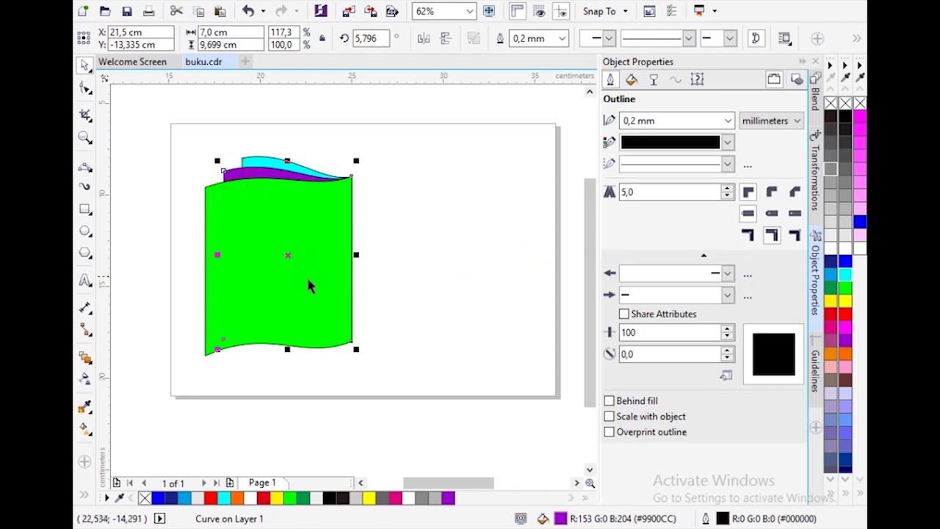
{"action": "key", "text": "shift+Page_Up"}
{"action": "left_click_drag", "start_coordinate": [306, 275], "coordinate": [260, 191]}
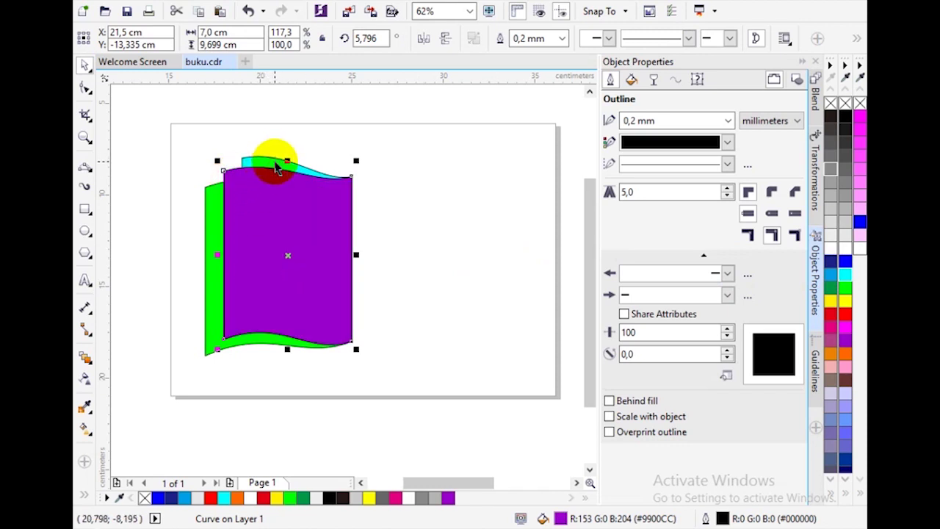
{"action": "left_click", "coordinate": [276, 167]}
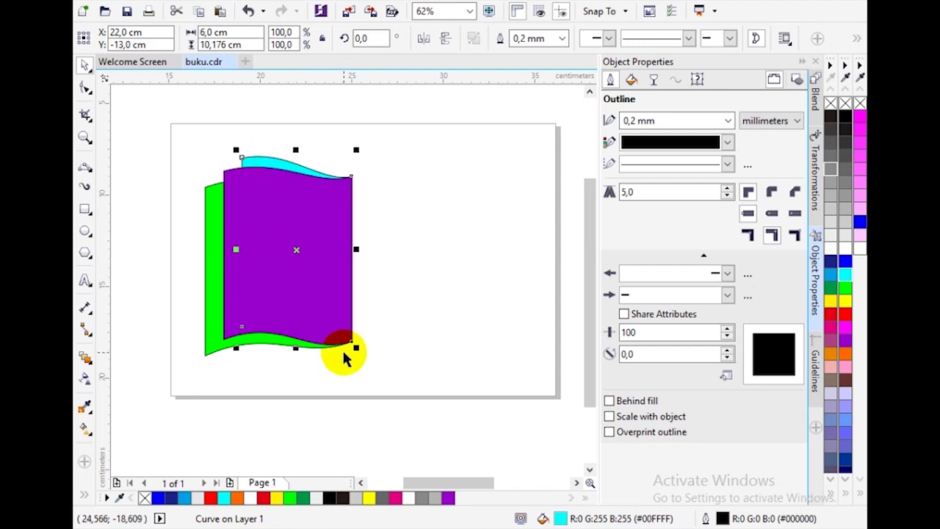
{"action": "key", "text": "shift+Page_Up"}
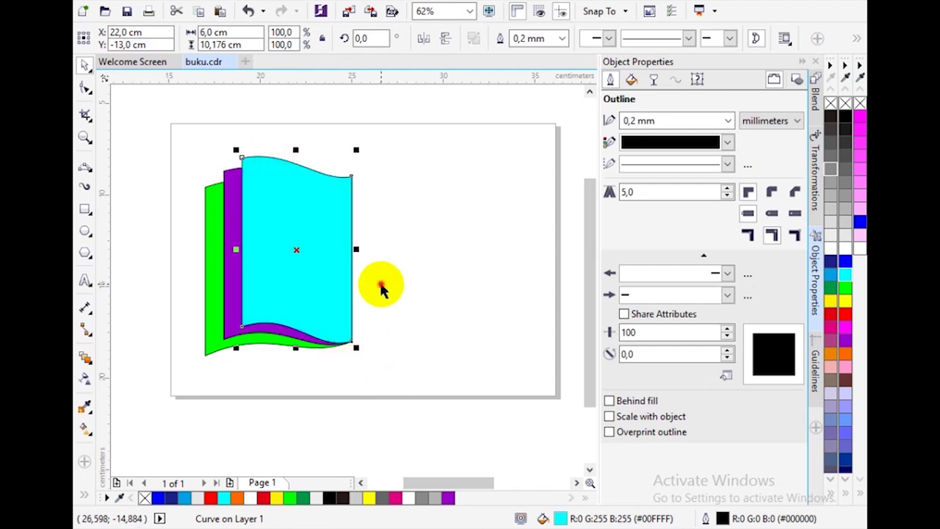
{"action": "left_click", "coordinate": [370, 311]}
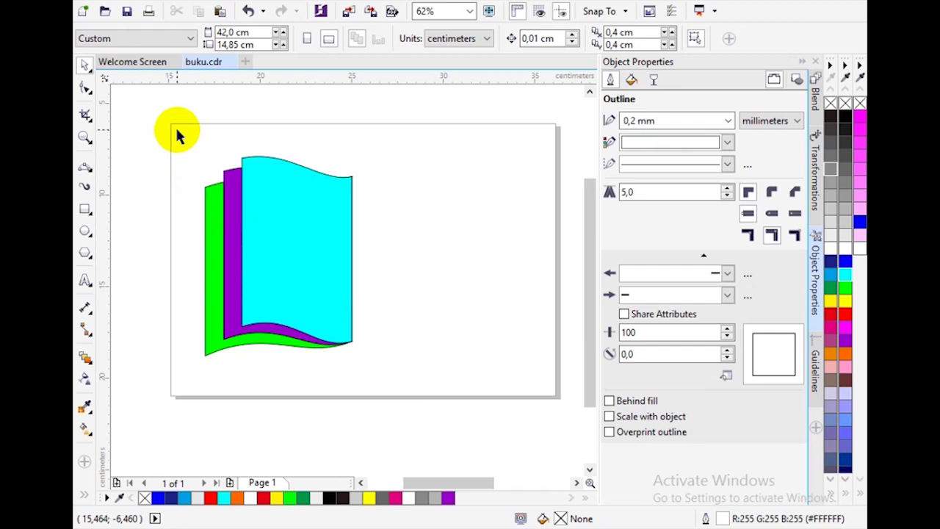
- Create a horizontally mirrored copy of all three pages on the other side of the spine
{"action": "left_click_drag", "start_coordinate": [177, 131], "coordinate": [374, 377]}
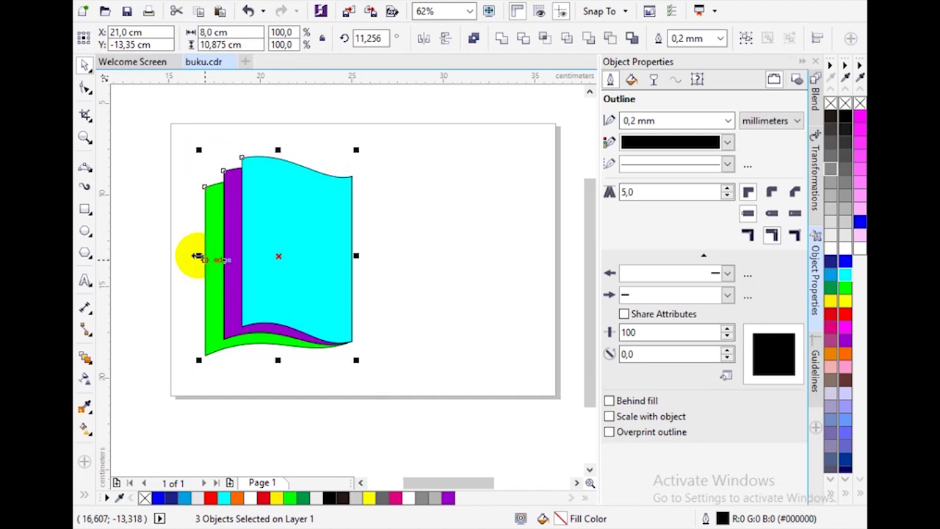
{"action": "left_click_drag", "start_coordinate": [198, 256], "coordinate": [408, 279]}
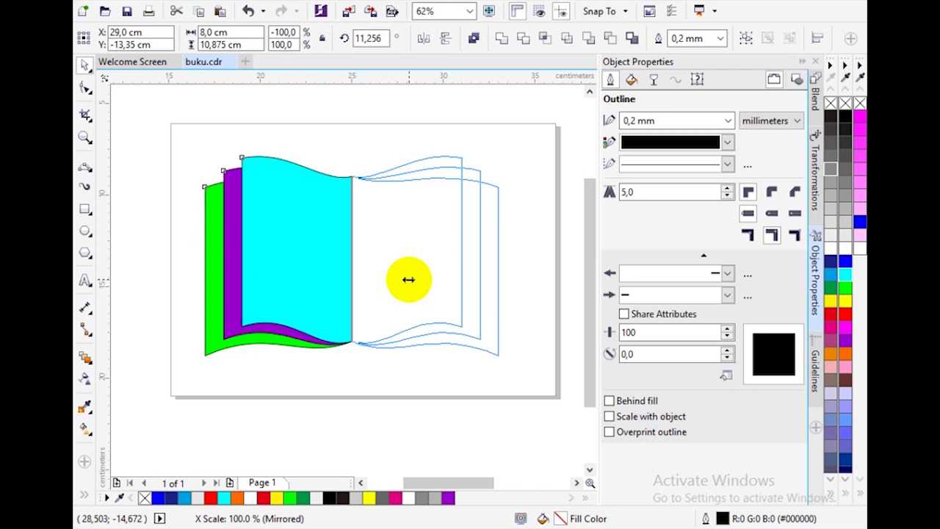
{"action": "left_click_drag", "start_coordinate": [409, 281], "coordinate": [411, 282]}
- Set the left green page's outline width to 2.0 mm
{"action": "left_click", "coordinate": [728, 143]}
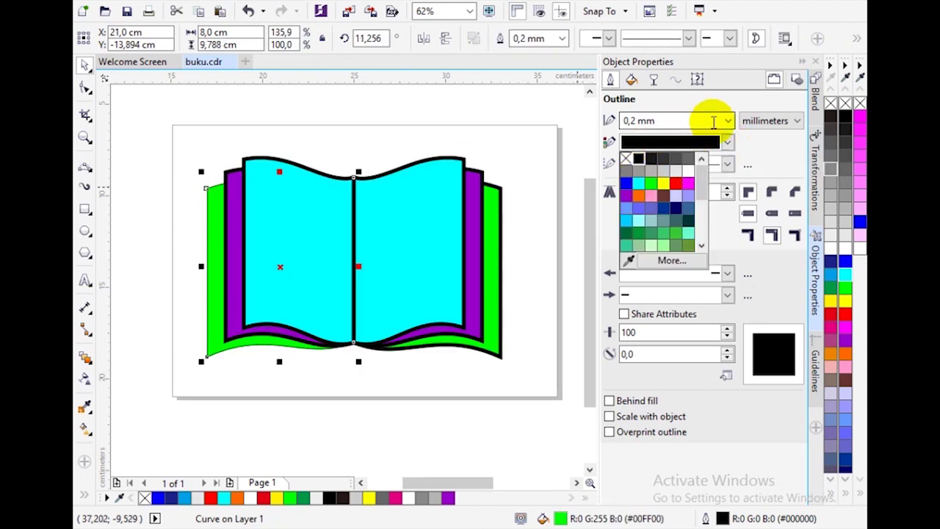
{"action": "left_click", "coordinate": [729, 121]}
{"action": "left_click", "coordinate": [636, 240]}
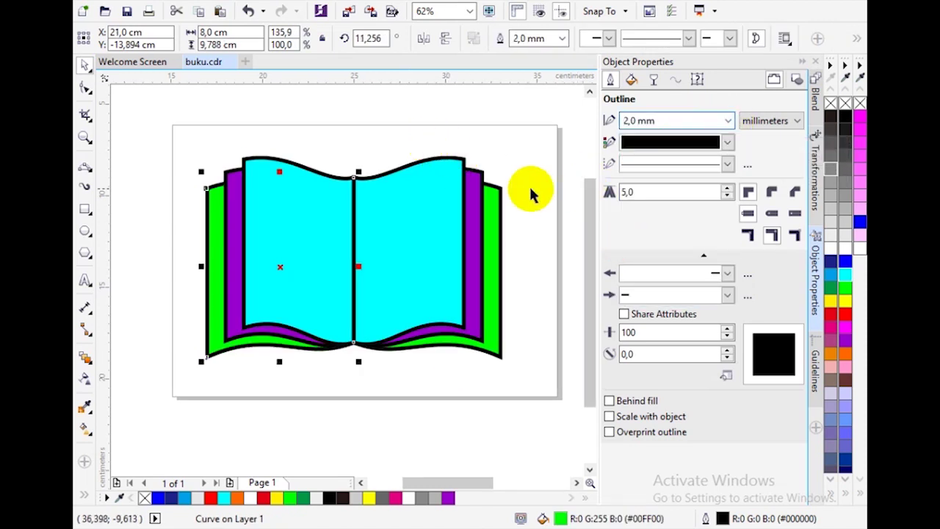
- Try removing the outline colour from the right-hand cyan, purple and green pages
{"action": "left_click", "coordinate": [494, 148]}
{"action": "left_click", "coordinate": [450, 167]}
{"action": "left_click", "coordinate": [728, 142]}
{"action": "left_click", "coordinate": [624, 157]}
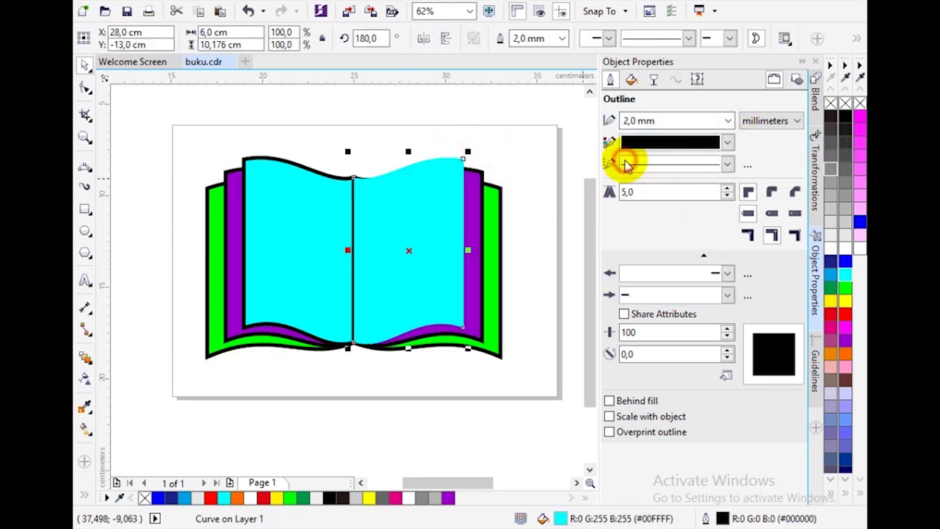
{"action": "left_click", "coordinate": [503, 169]}
{"action": "left_click", "coordinate": [476, 178]}
{"action": "left_click", "coordinate": [728, 142]}
{"action": "left_click", "coordinate": [624, 157]}
{"action": "left_click", "coordinate": [526, 161]}
{"action": "left_click", "coordinate": [497, 195]}
{"action": "left_click", "coordinate": [728, 143]}
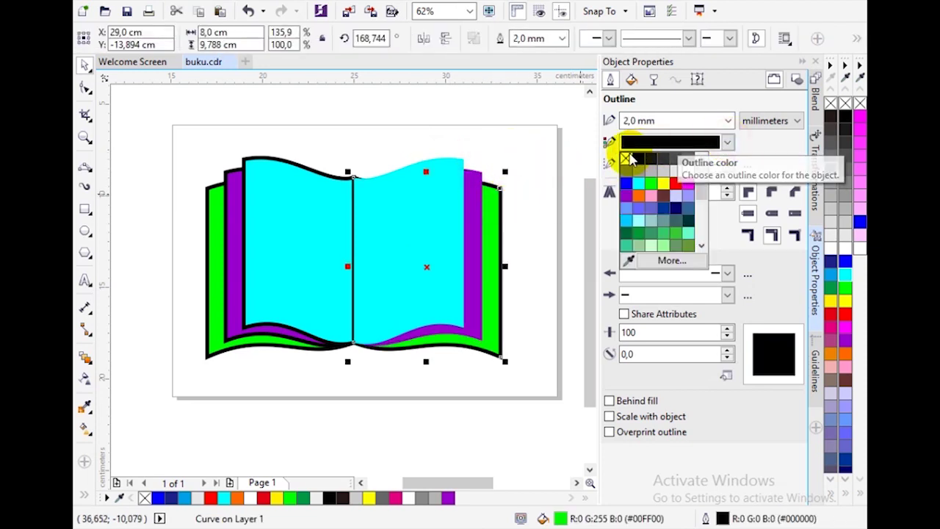
{"action": "left_click", "coordinate": [624, 157]}
{"action": "left_click", "coordinate": [559, 151]}
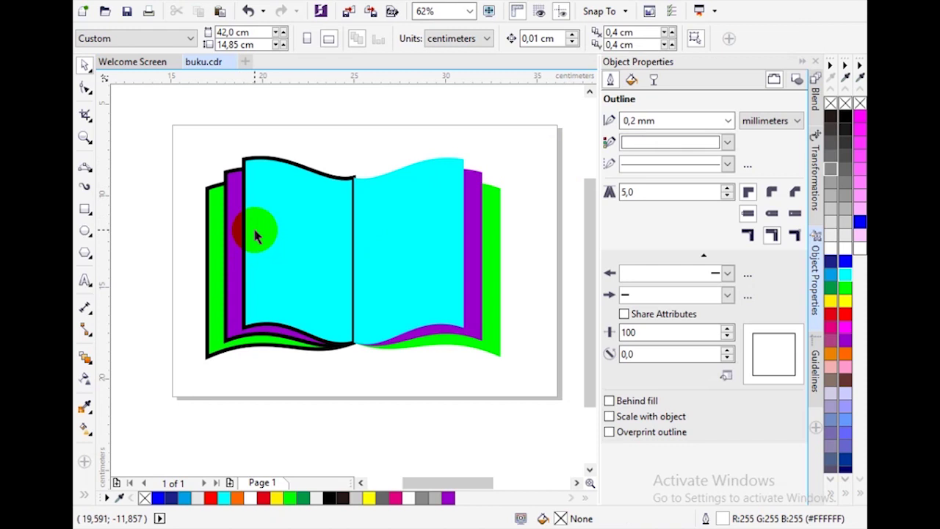
- Undo the outline removal on the three right-hand pages
{"action": "key", "text": "ctrl+z"}
{"action": "key", "text": "ctrl+z"}
{"action": "key", "text": "ctrl+z"}
- Set the outline colour of the right-hand cyan, purple and green pages to white
{"action": "left_click", "coordinate": [728, 142]}
{"action": "left_click", "coordinate": [688, 173]}
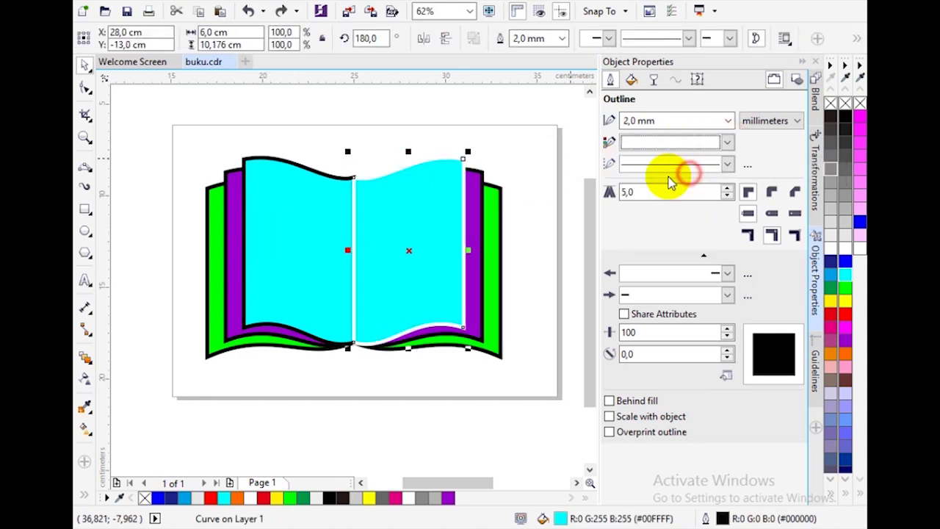
{"action": "key", "text": "Tab"}
{"action": "left_click", "coordinate": [727, 142]}
{"action": "left_click", "coordinate": [633, 162]}
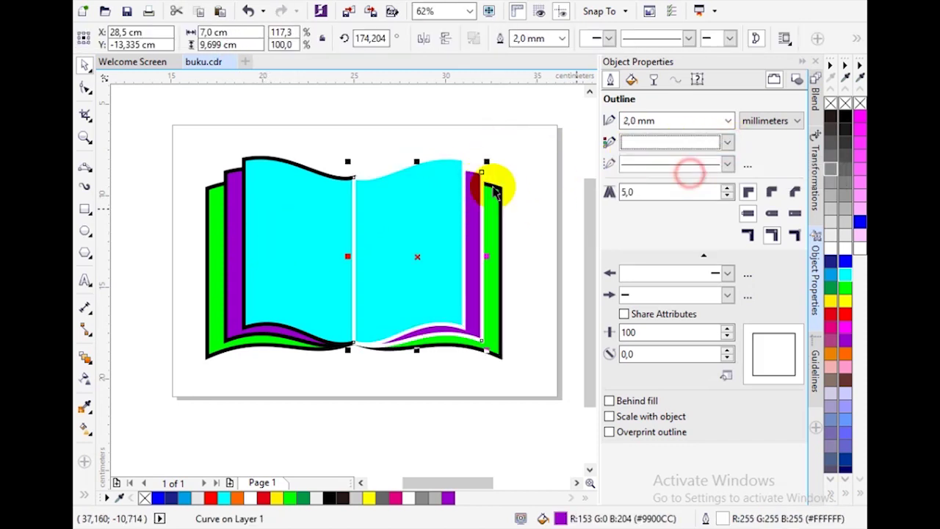
{"action": "left_click", "coordinate": [503, 185]}
{"action": "left_click", "coordinate": [727, 142]}
{"action": "left_click", "coordinate": [626, 160]}
- Set the outline colour of the left-hand cyan, purple and green pages to white
{"action": "left_click", "coordinate": [329, 262]}
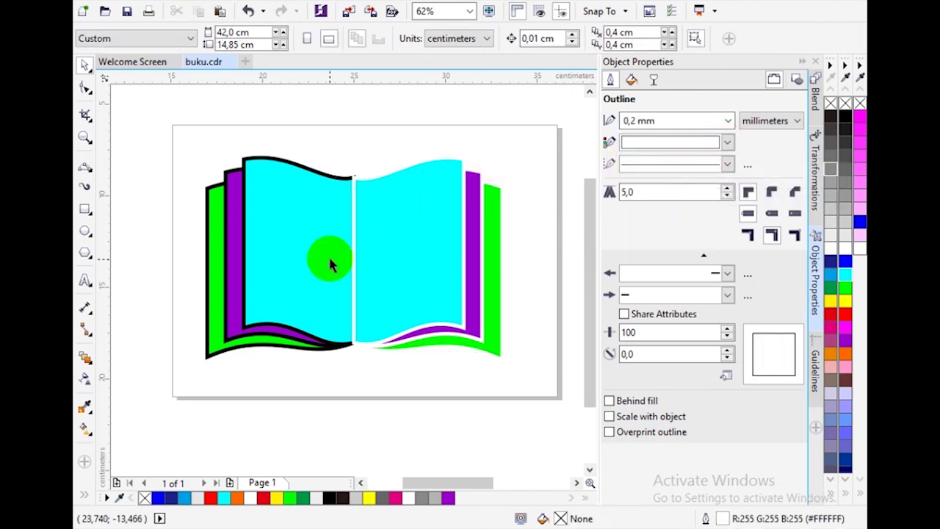
{"action": "left_click", "coordinate": [728, 142]}
{"action": "left_click", "coordinate": [625, 160]}
{"action": "left_click", "coordinate": [235, 193]}
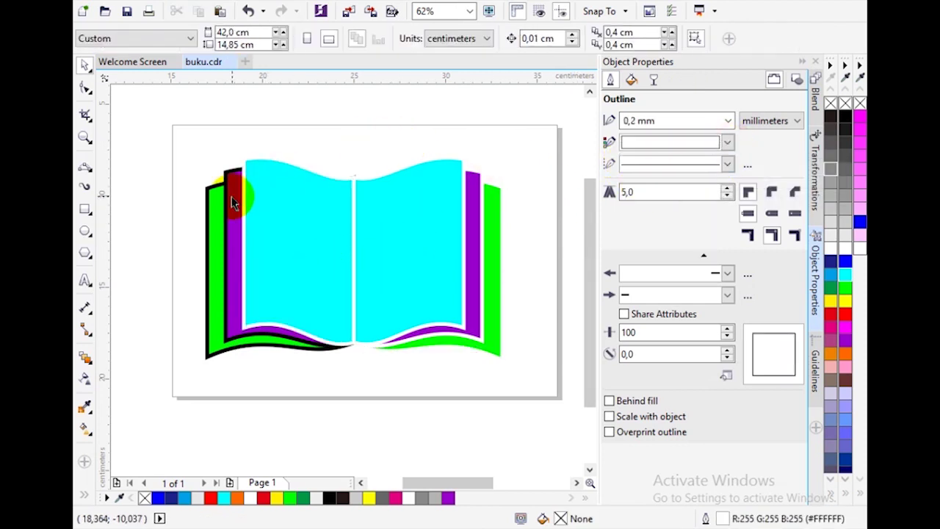
{"action": "left_click", "coordinate": [727, 143]}
{"action": "left_click", "coordinate": [625, 160]}
{"action": "left_click", "coordinate": [215, 256]}
{"action": "left_click", "coordinate": [728, 143]}
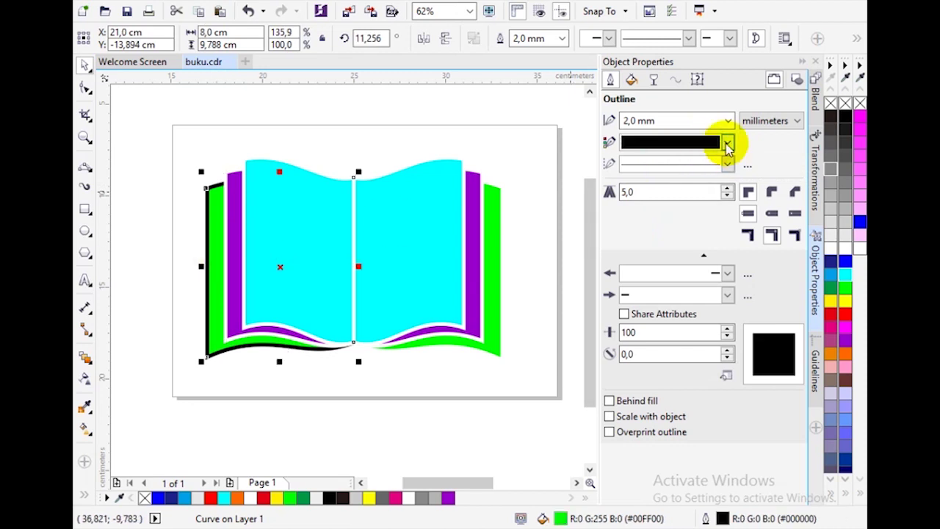
{"action": "left_click", "coordinate": [626, 160]}
{"action": "left_click", "coordinate": [405, 154]}
{"action": "scroll", "coordinate": [413, 274], "scroll_direction": "up", "scroll_amount": 2}
{"action": "scroll", "coordinate": [424, 286], "scroll_direction": "up", "scroll_amount": 4}
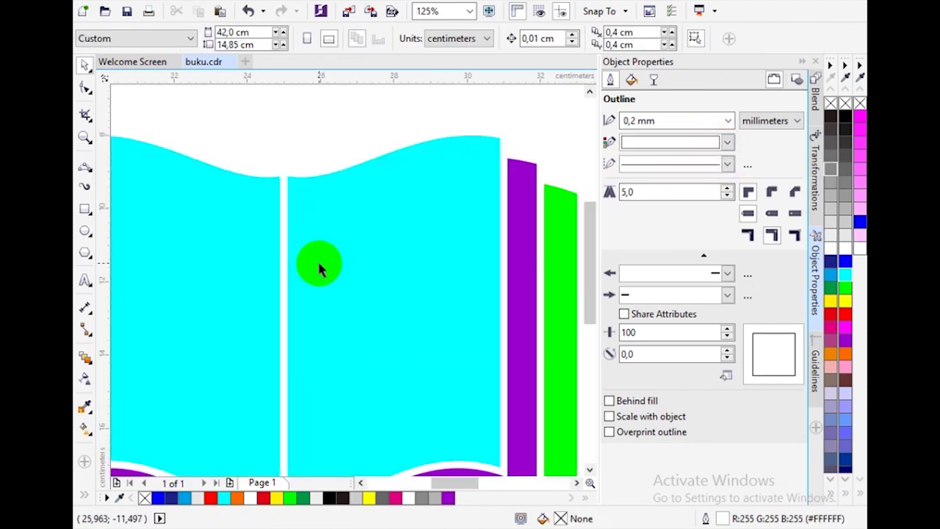
- Try setting the outline colour of the left-hand cyan page to black
{"action": "scroll", "coordinate": [318, 266], "scroll_direction": "down", "scroll_amount": 2}
{"action": "left_click", "coordinate": [242, 220]}
{"action": "left_click", "coordinate": [727, 142]}
{"action": "left_click", "coordinate": [639, 160]}
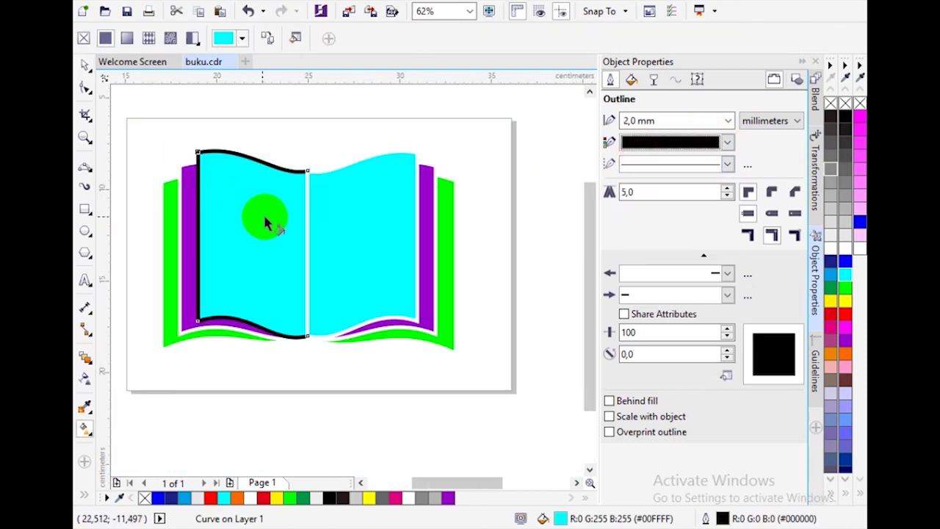
{"action": "key", "text": "ctrl+z"}
- Apply a linear fountain fill to the left-hand cyan page, fading from cyan at its upper outer corner to white near its lower edge
{"action": "left_click", "coordinate": [207, 155]}
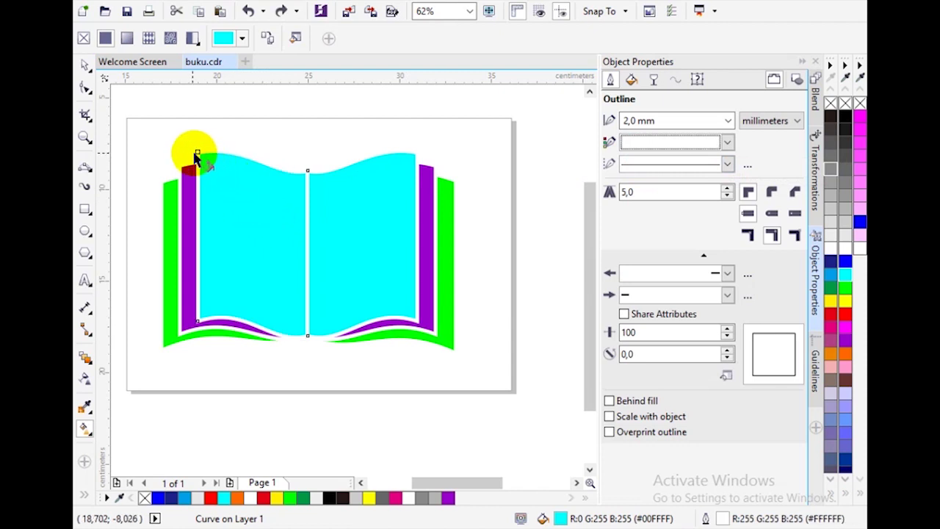
{"action": "left_click_drag", "start_coordinate": [243, 230], "coordinate": [295, 326]}
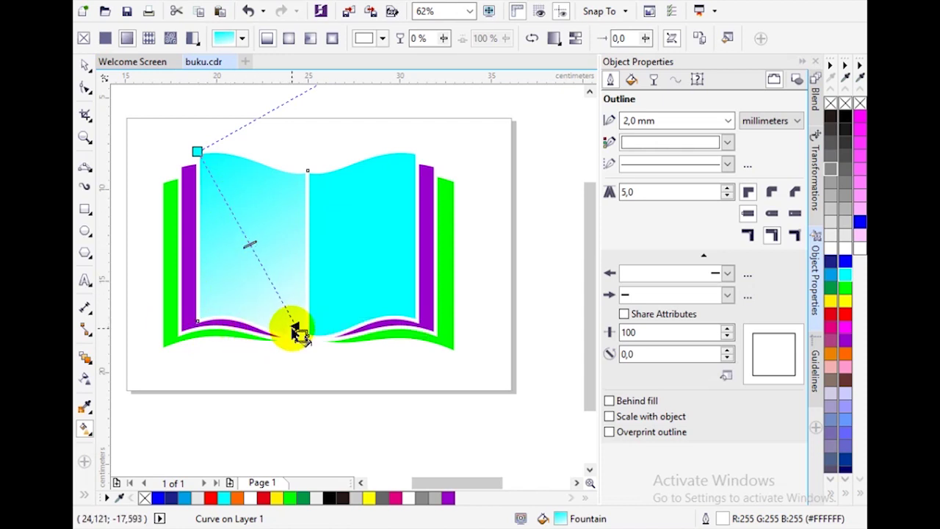
{"action": "left_click_drag", "start_coordinate": [299, 332], "coordinate": [281, 320]}
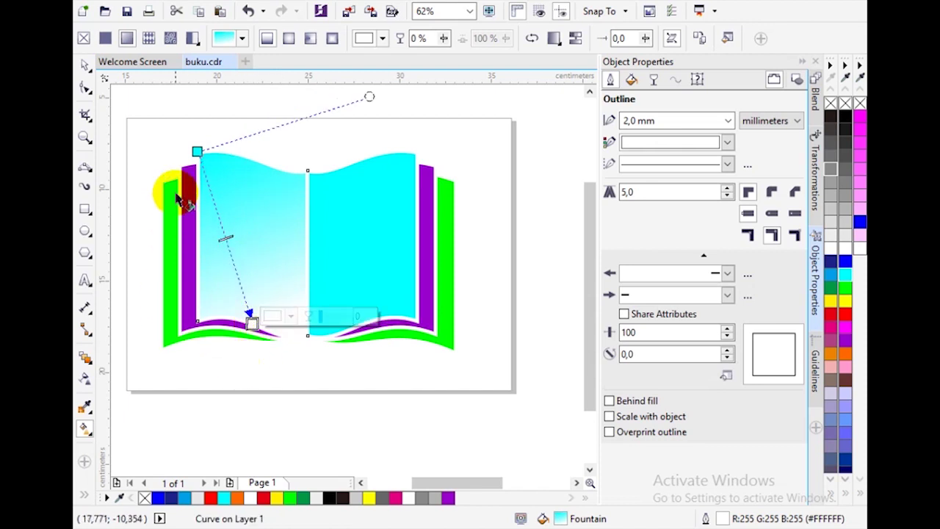
- Give the purple and green pages and the right-hand cyan page matching fountain fills that fade toward white at the lower edge
{"action": "left_click", "coordinate": [85, 65]}
{"action": "left_click", "coordinate": [85, 428]}
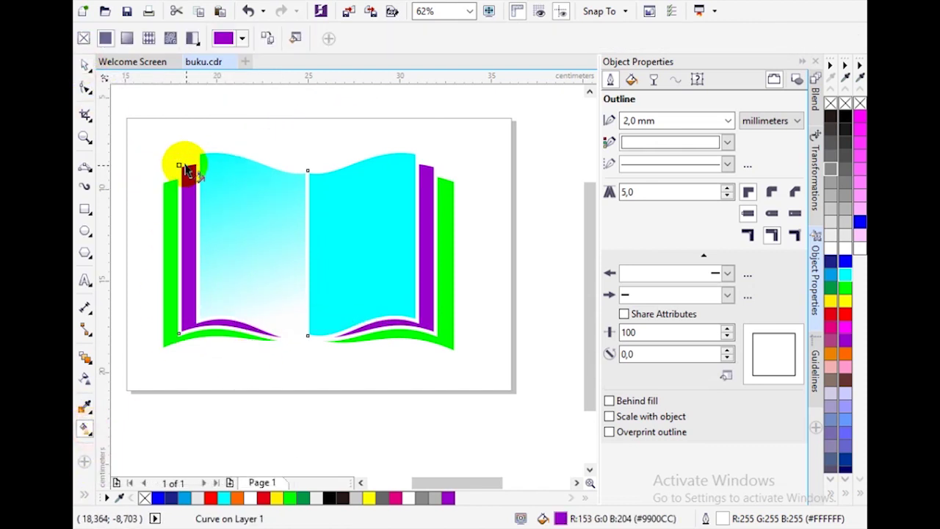
{"action": "left_click_drag", "start_coordinate": [273, 352], "coordinate": [259, 371]}
{"action": "left_click_drag", "start_coordinate": [223, 272], "coordinate": [242, 328]}
{"action": "left_click", "coordinate": [163, 248]}
{"action": "key", "text": "space"}
{"action": "left_click", "coordinate": [489, 268]}
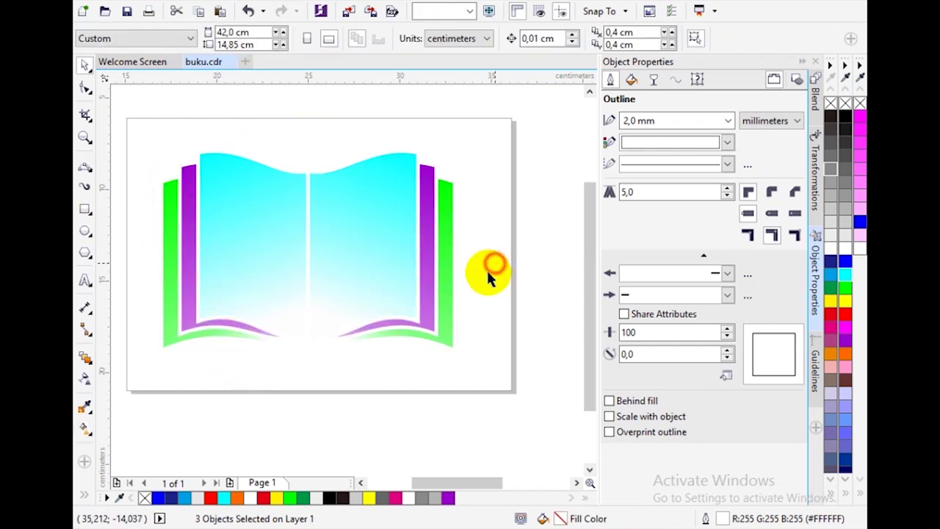
{"action": "scroll", "coordinate": [445, 258], "scroll_direction": "up", "scroll_amount": 2}
{"action": "scroll", "coordinate": [434, 257], "scroll_direction": "down", "scroll_amount": 4}
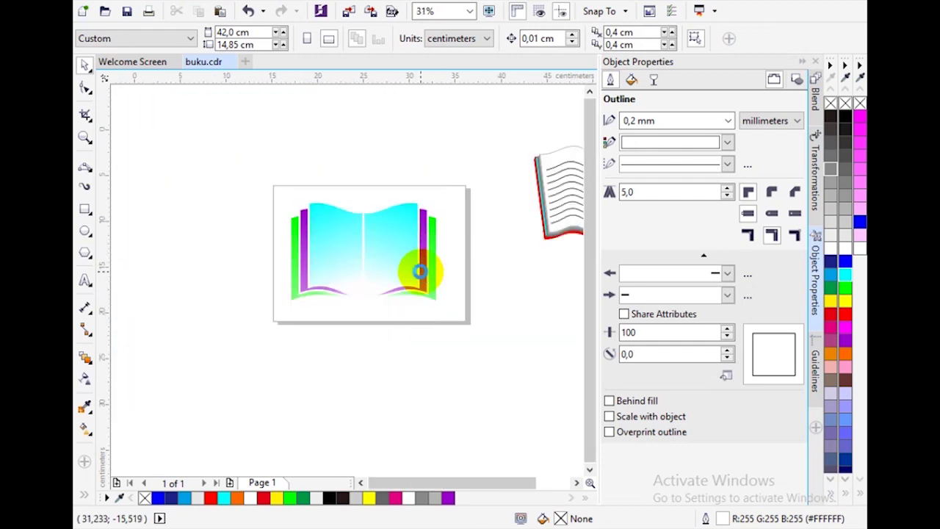
{"action": "scroll", "coordinate": [342, 262], "scroll_direction": "up", "scroll_amount": 2}
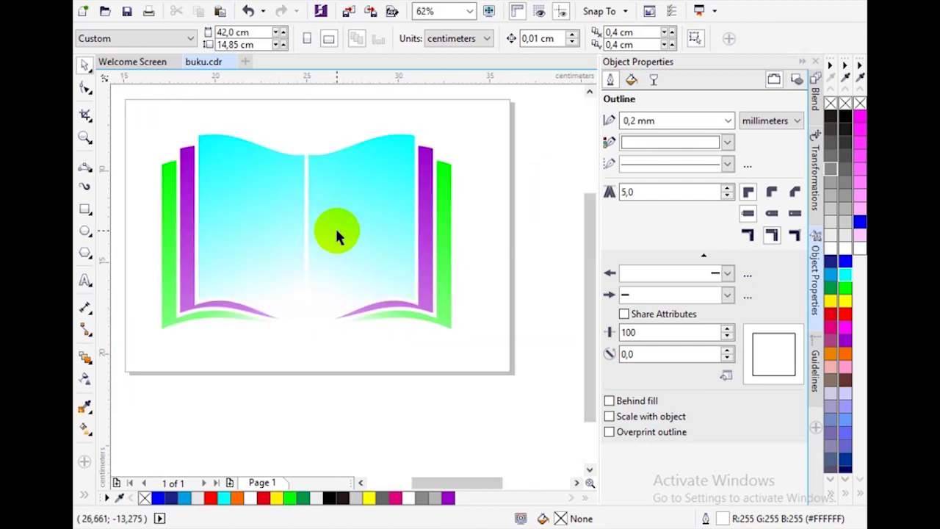
{"action": "scroll", "coordinate": [335, 226], "scroll_direction": "down", "scroll_amount": 1}
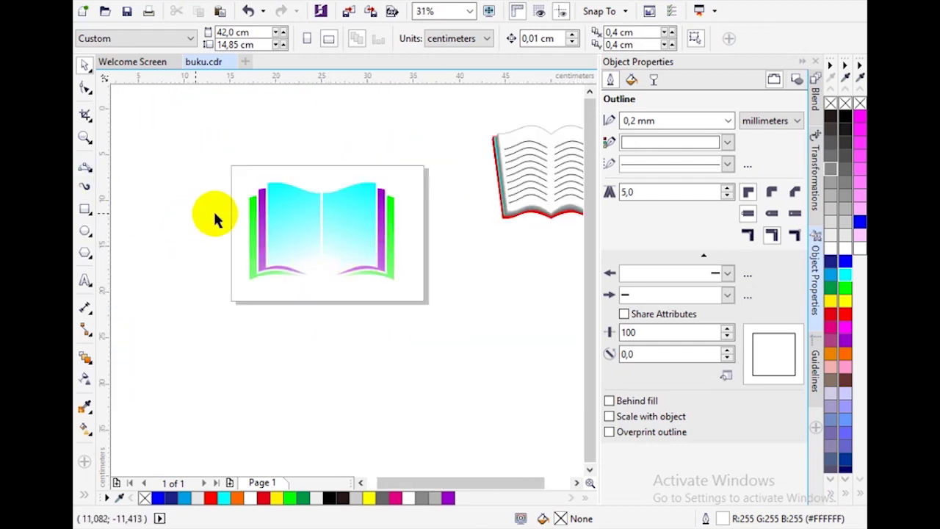
{"action": "scroll", "coordinate": [224, 206], "scroll_direction": "up", "scroll_amount": 1}
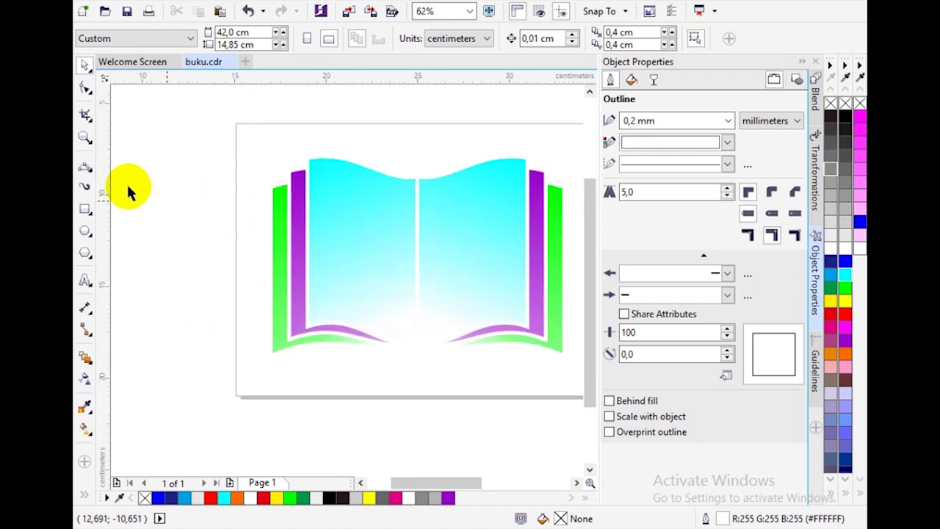
- Add the bold black text TOKO BUKU above the book and HAQIM below it, each stretched to about the book's width
{"action": "left_click", "coordinate": [84, 280]}
{"action": "left_click", "coordinate": [159, 130]}
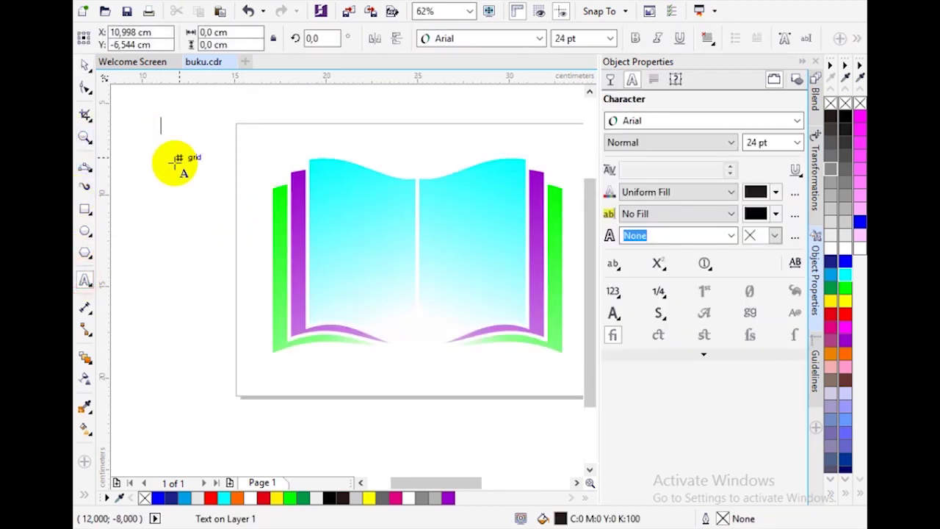
{"action": "scroll", "coordinate": [226, 251], "scroll_direction": "down", "scroll_amount": 1}
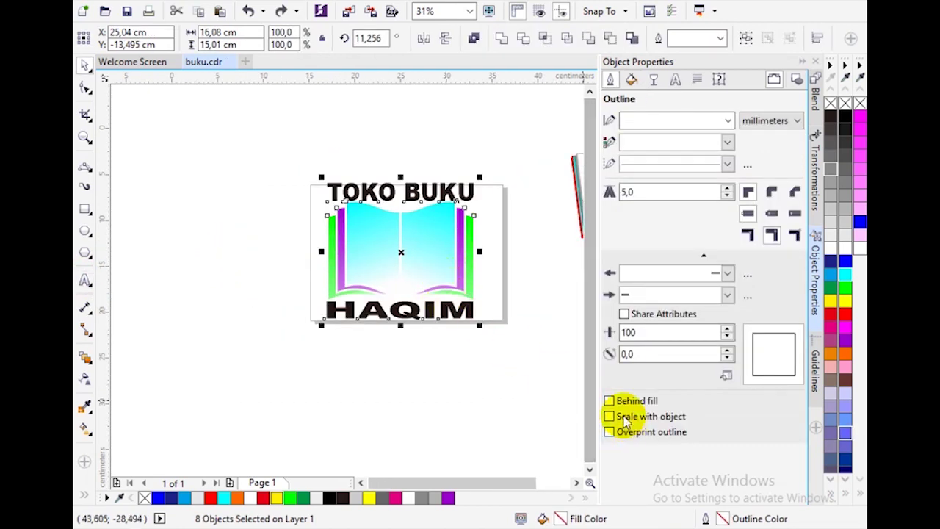
- Enable the Behind fill and Scale with object outline options for the whole logo and toggle Overprint outline
{"action": "left_click", "coordinate": [609, 401]}
{"action": "left_click", "coordinate": [610, 416]}
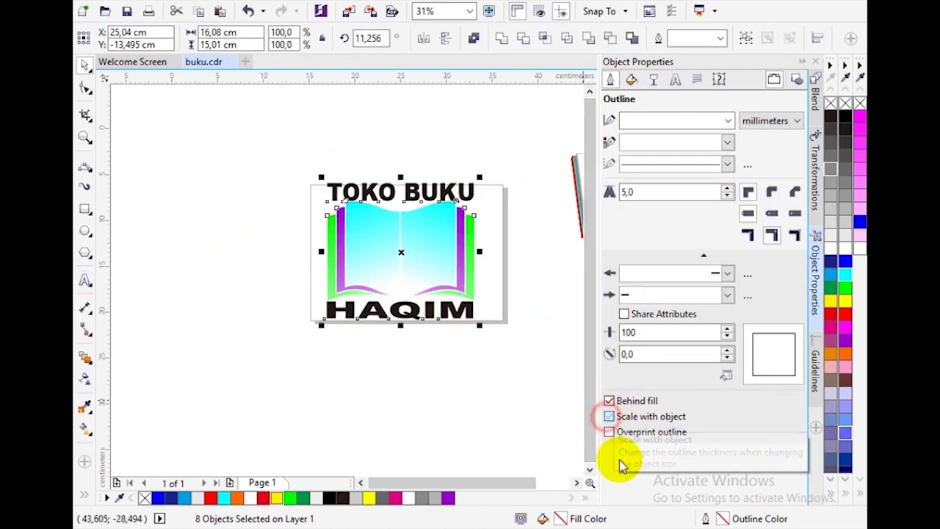
{"action": "left_click", "coordinate": [613, 432]}
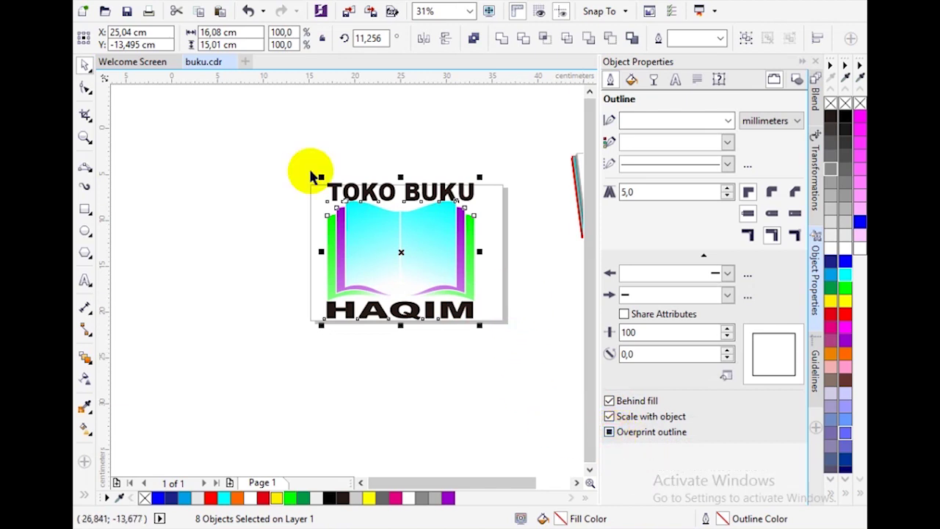
- Scale the complete logo, book and text together, down proportionally to about half its size
{"action": "left_click_drag", "start_coordinate": [260, 167], "coordinate": [532, 381]}
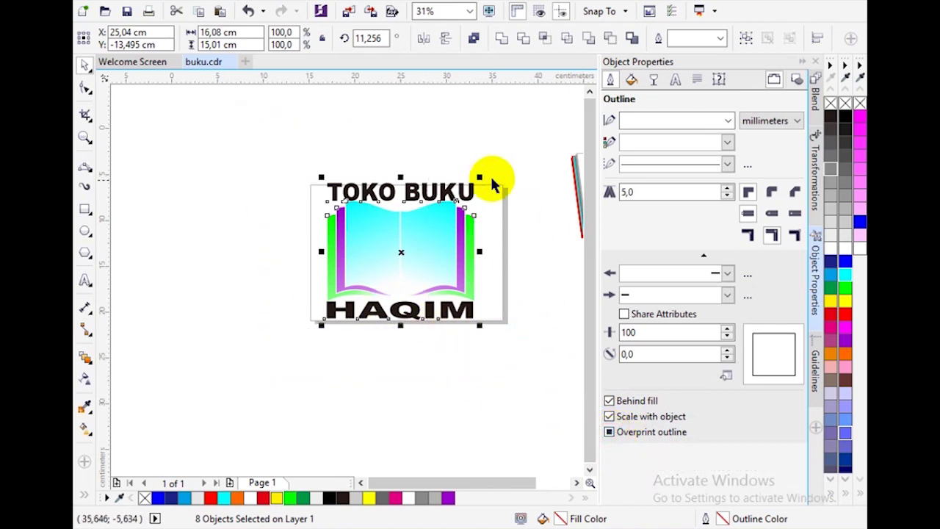
{"action": "left_click_drag", "start_coordinate": [480, 176], "coordinate": [406, 247]}
{"action": "scroll", "coordinate": [410, 286], "scroll_direction": "up", "scroll_amount": 4}
{"action": "left_click_drag", "start_coordinate": [321, 264], "coordinate": [332, 238]}
{"action": "left_click", "coordinate": [458, 204]}
{"action": "scroll", "coordinate": [355, 191], "scroll_direction": "down", "scroll_amount": 2}
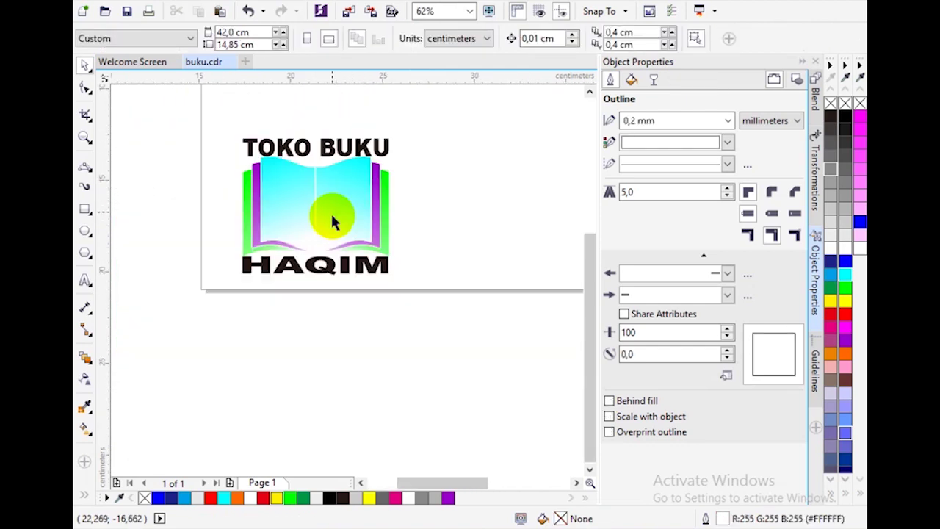